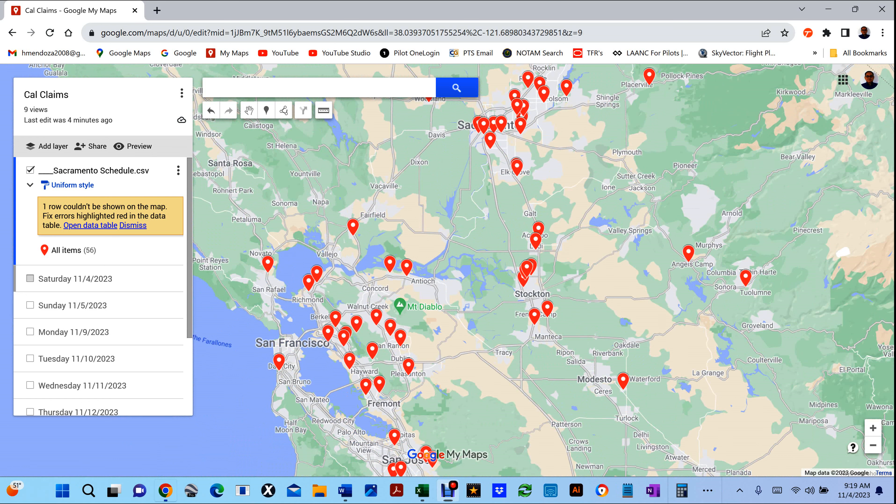
# - Display the Saturday 11/4/2023 driving route, then replace it with the Sunday 11/5/2023 route and inspect its stops
pyautogui.click(30, 278)
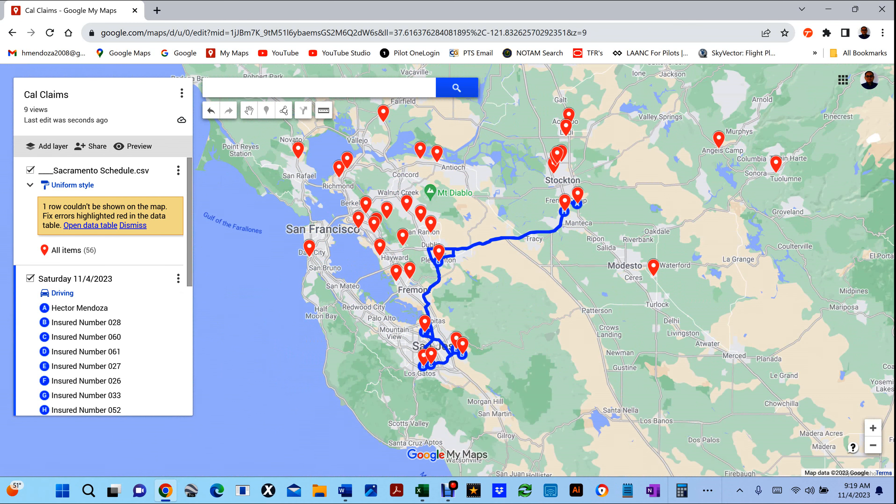
pyautogui.click(30, 278)
pyautogui.click(30, 305)
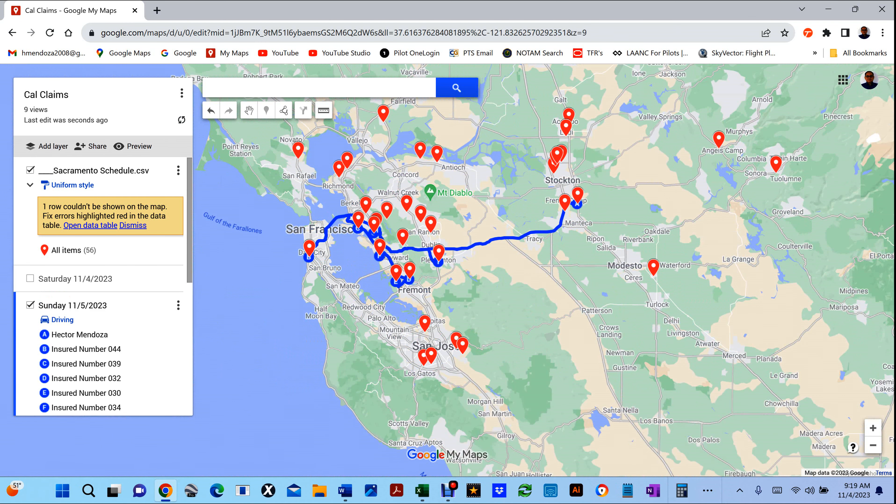
pyautogui.scroll(2, 398, 264)
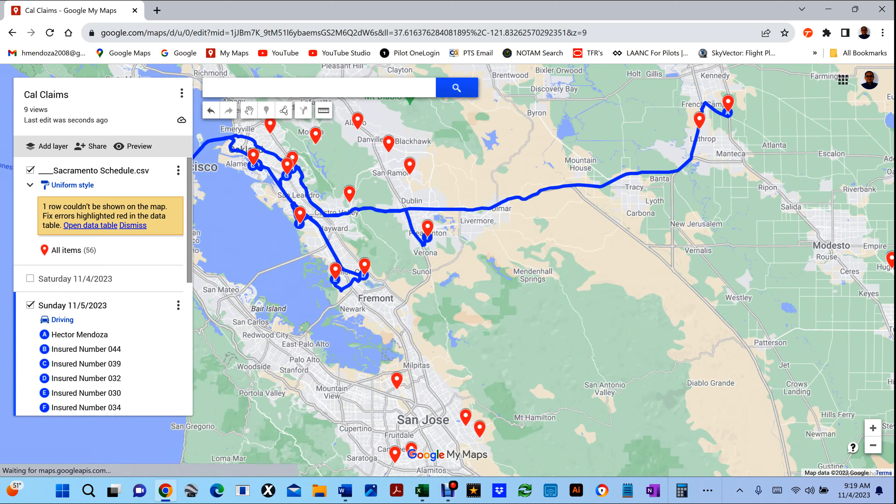
pyautogui.scroll(-2, 522, 348)
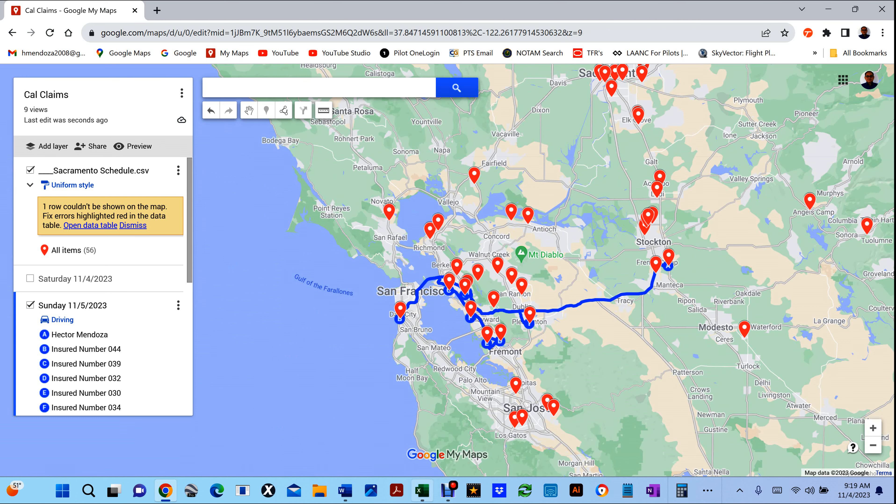
# - Switch to the Sacramento schedule workbook in Excel and start saving a copy to the Desktop folder
pyautogui.click(422, 491)
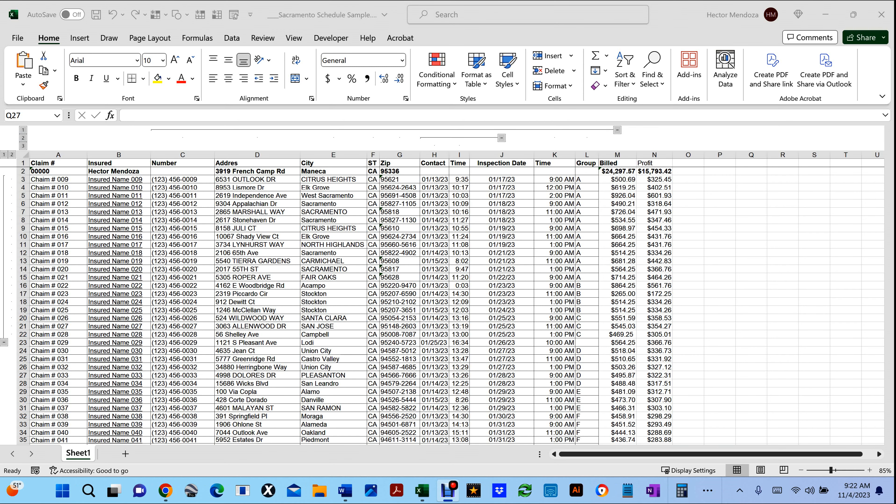
pyautogui.hotkey('alt', 'Tab')
pyautogui.hotkey('alt', 'f')
pyautogui.press('a')
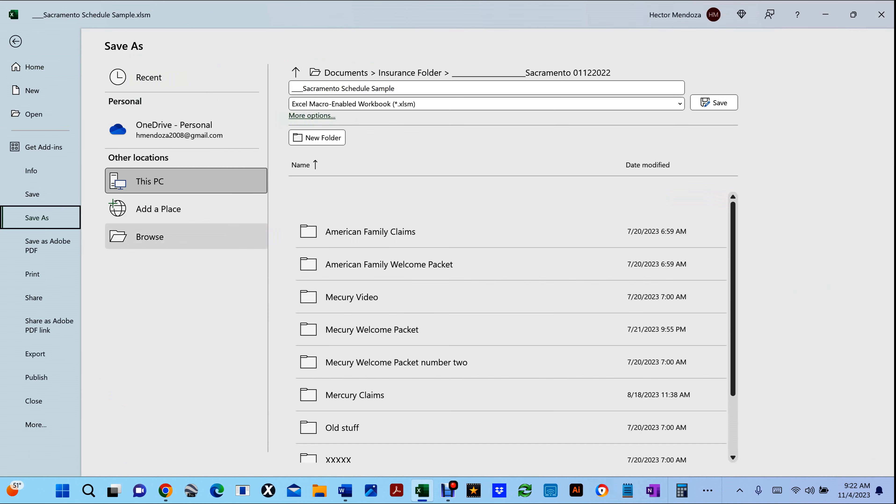
pyautogui.press('Return')
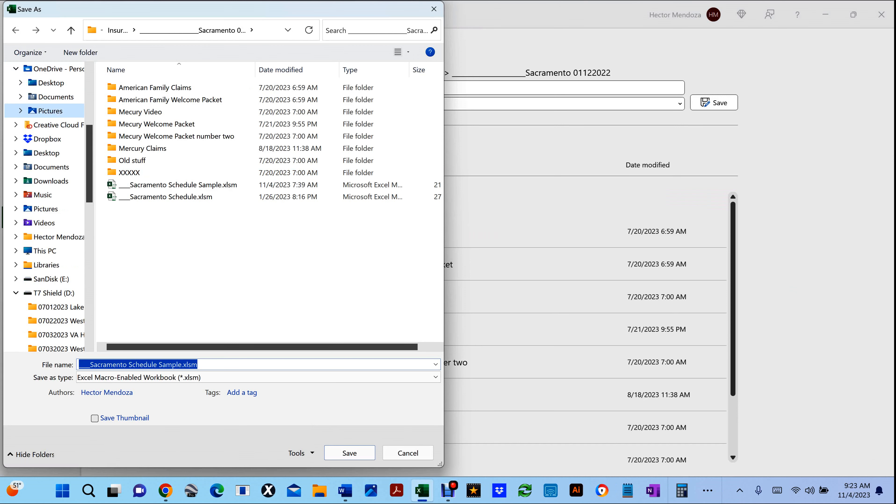
pyautogui.moveTo(89, 166); pyautogui.dragTo(89, 112)
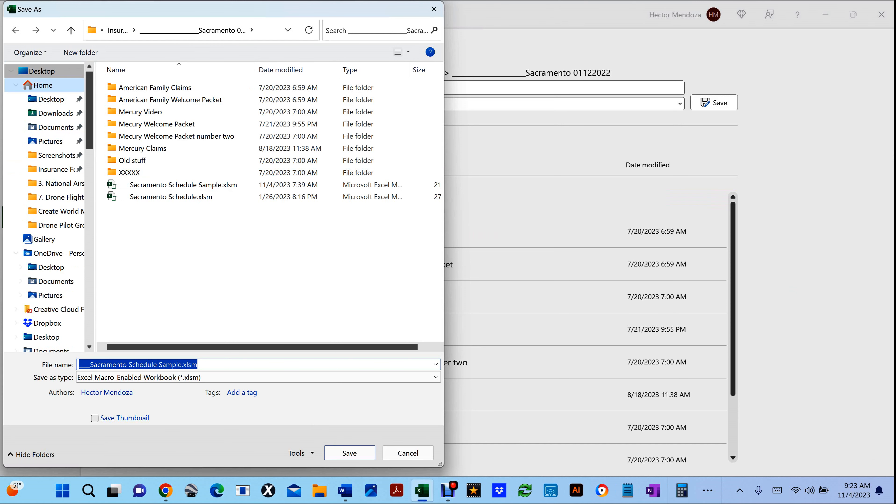
pyautogui.click(51, 98)
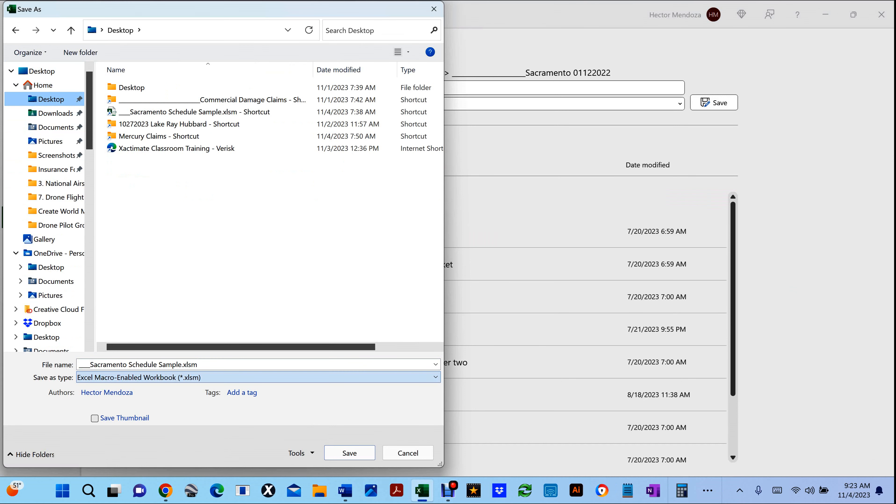
# - Name the copy Sacramento Schedule Sample by removing the leading underscores and the old file extension
pyautogui.click(212, 365)
pyautogui.moveTo(90, 364); pyautogui.dragTo(78, 365)
pyautogui.press('BackSpace')
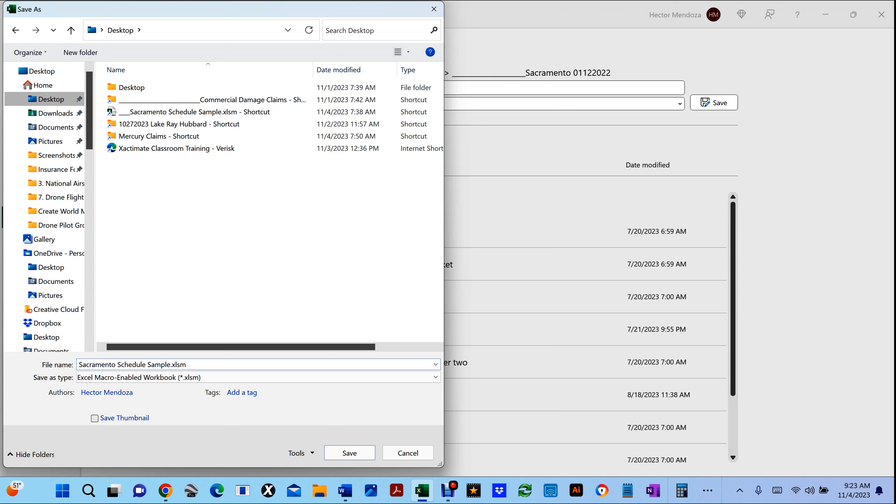
pyautogui.moveTo(186, 365); pyautogui.dragTo(172, 365)
pyautogui.press('BackSpace')
# - Set the file type to CSV UTF-8 (Comma delimited) and save the copy
pyautogui.click(436, 364)
pyautogui.click(435, 364)
pyautogui.click(435, 378)
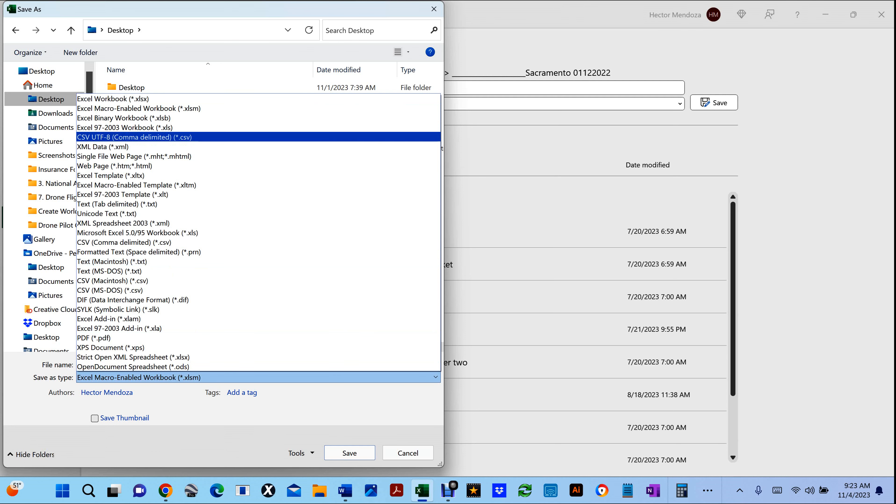
pyautogui.click(134, 137)
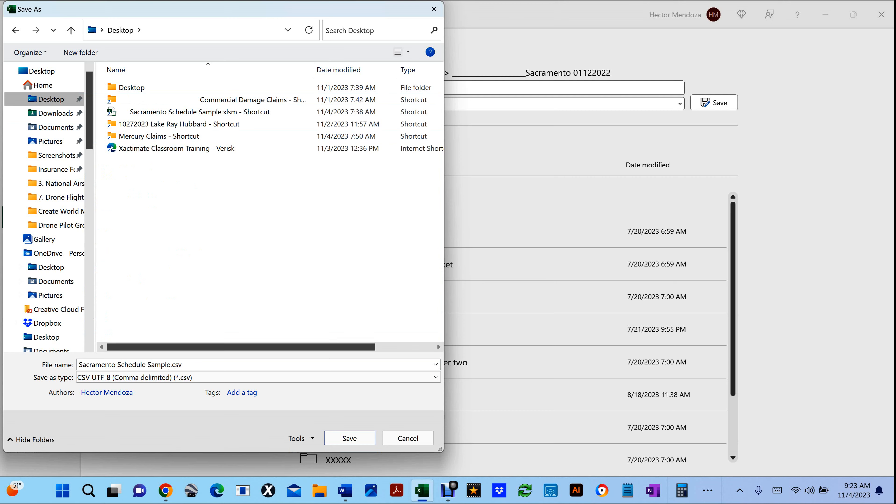
pyautogui.click(350, 438)
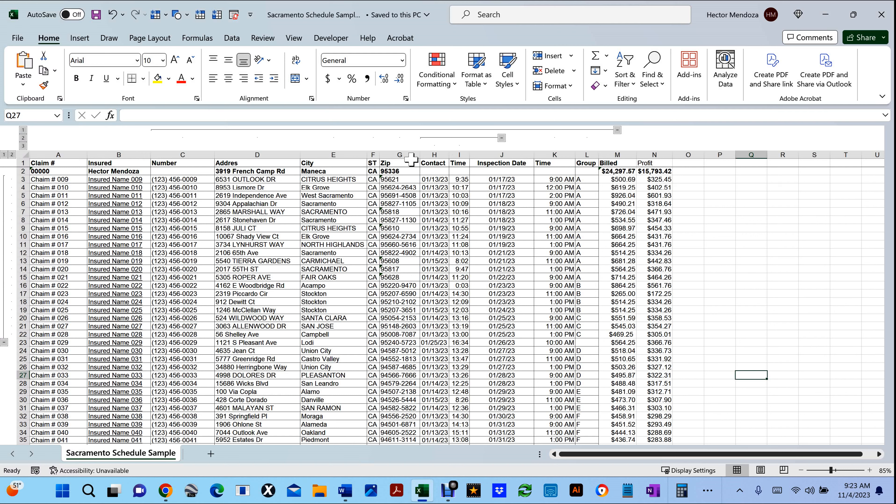
# - Delete columns H through O, from Contact through Profit and the blank column beside it
pyautogui.click(435, 154)
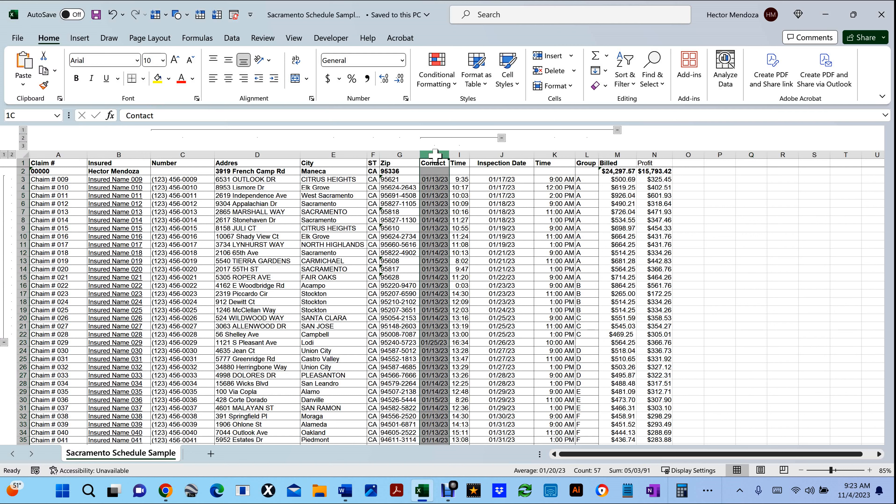
pyautogui.moveTo(435, 155); pyautogui.dragTo(567, 150)
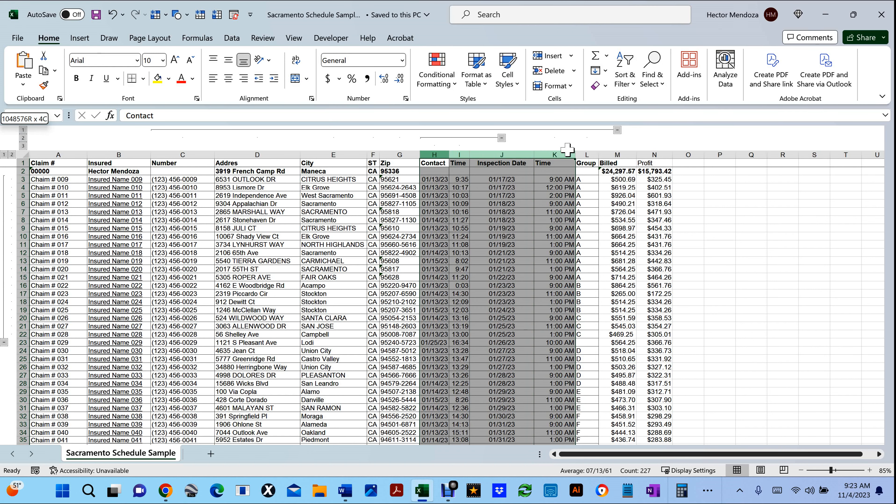
pyautogui.moveTo(567, 149); pyautogui.dragTo(675, 147)
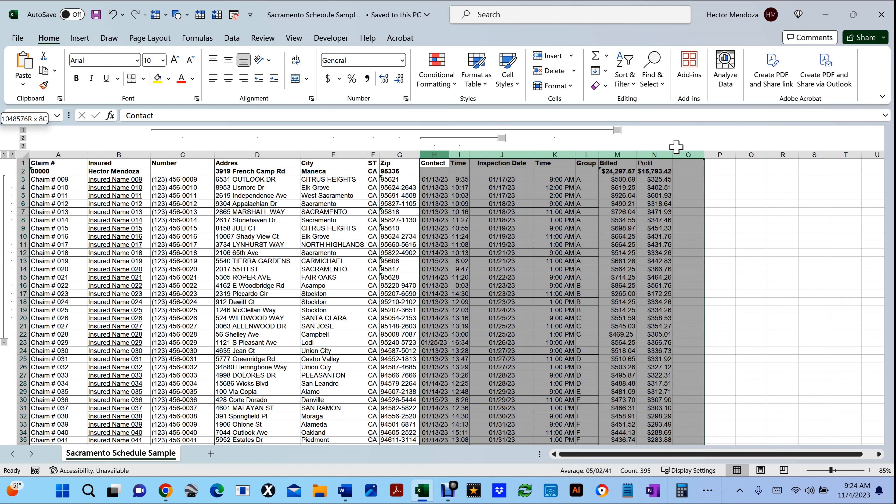
pyautogui.moveTo(676, 147); pyautogui.dragTo(676, 147)
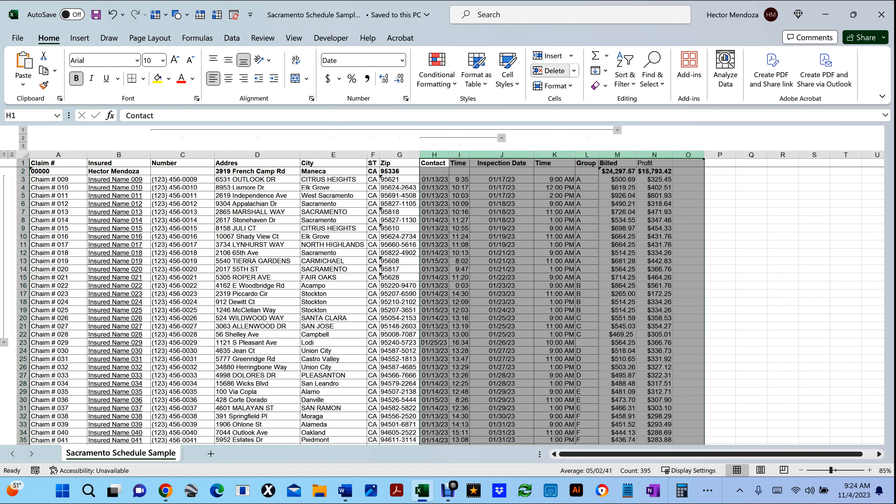
pyautogui.click(549, 71)
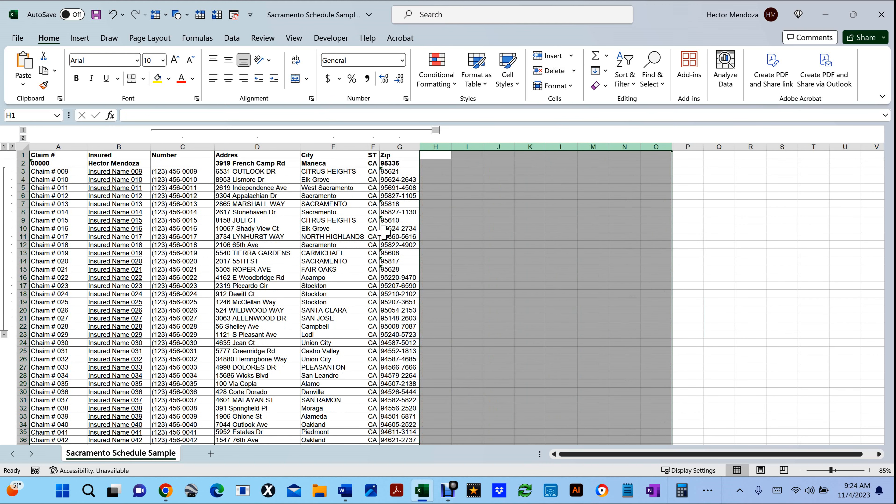
# - Collapse the row group covering rows 3 to 22 and expand it again
pyautogui.click(168, 204)
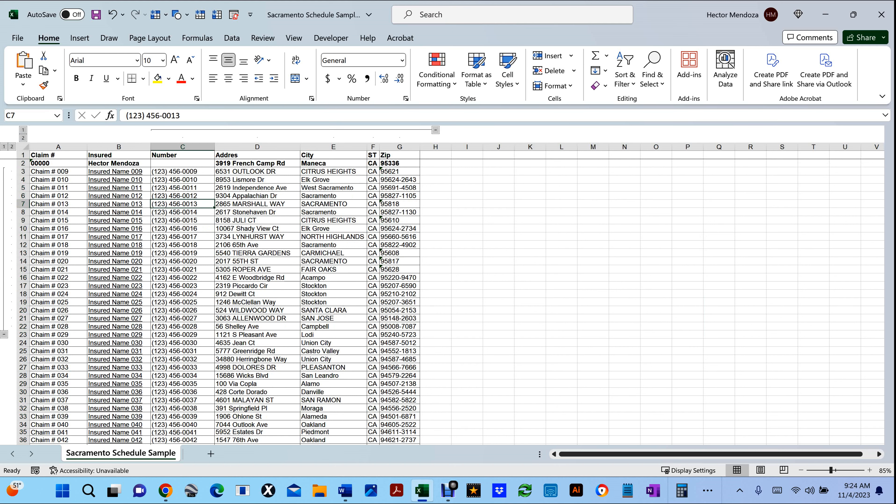
pyautogui.click(4, 335)
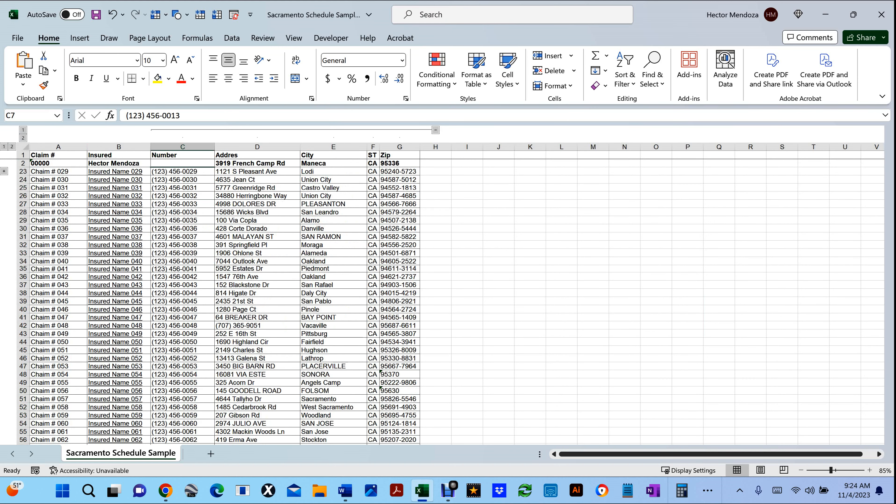
pyautogui.click(4, 171)
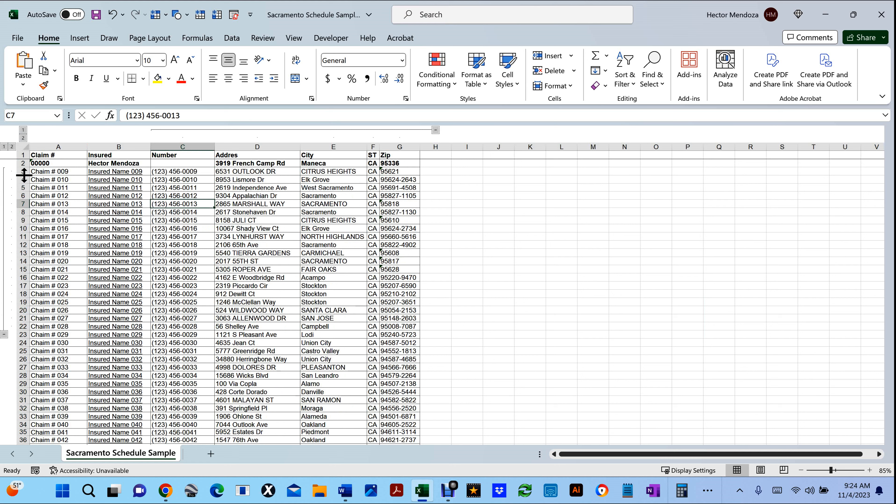
# - Ungroup rows 3 to 22, covering claims 009 to 028, and clear the selection
pyautogui.moveTo(24, 171); pyautogui.dragTo(67, 330)
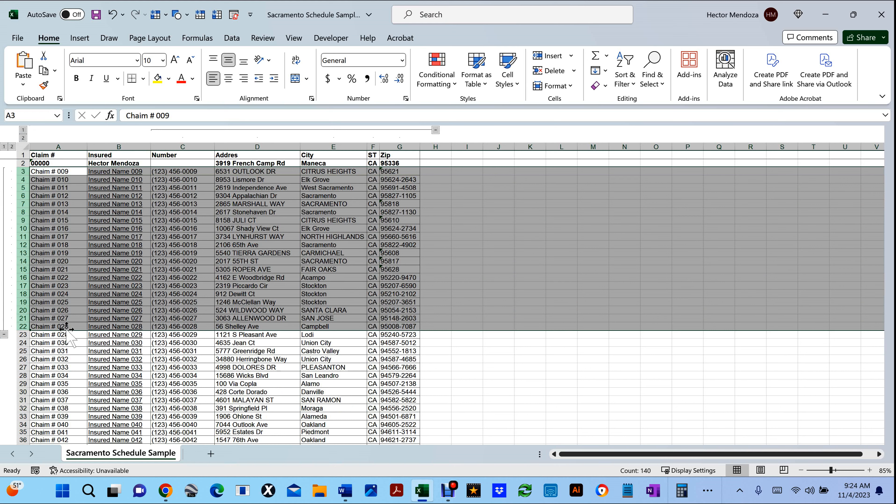
pyautogui.hotkey('ctrl', 'shift', 'Left')
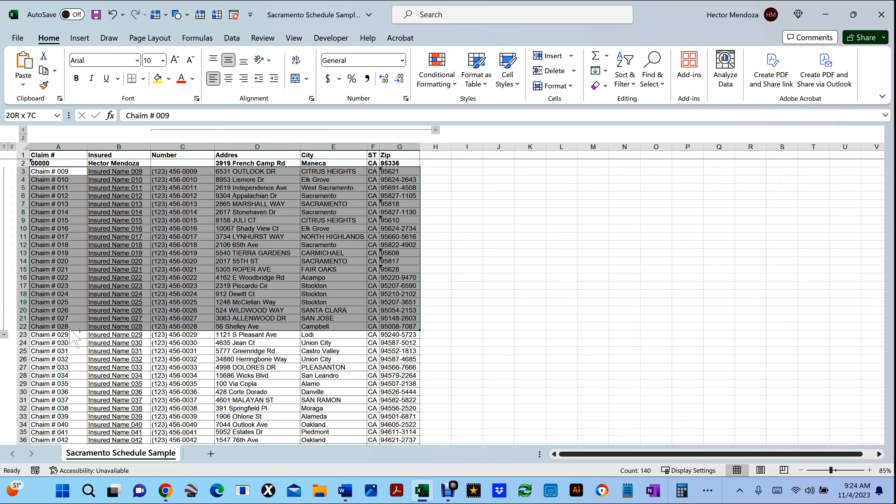
pyautogui.hotkey('alt', 'q')
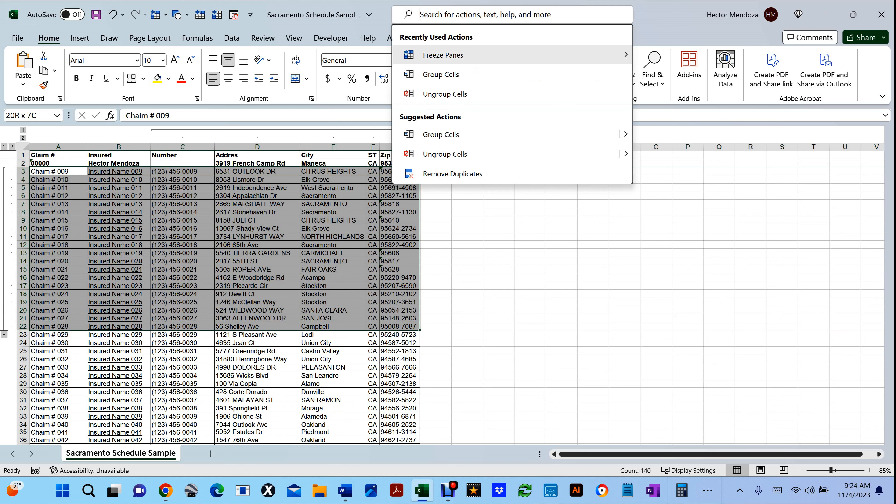
pyautogui.press('Down')
pyautogui.press('Down')
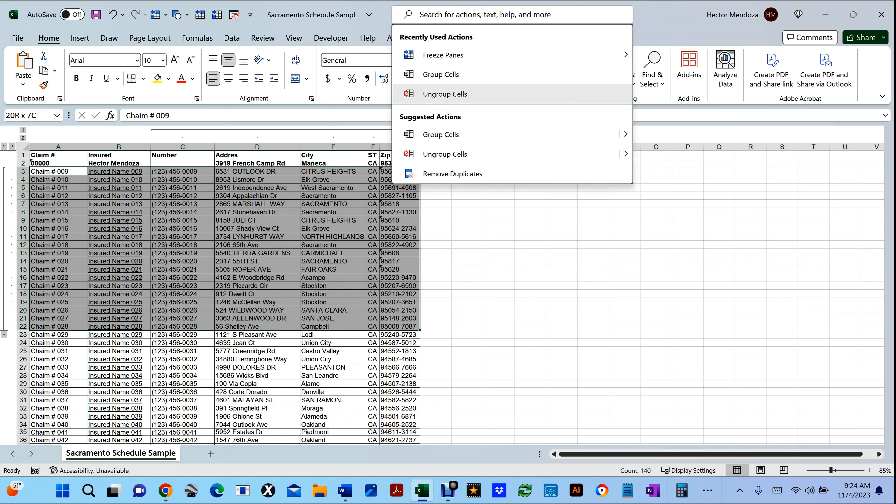
pyautogui.press('Return')
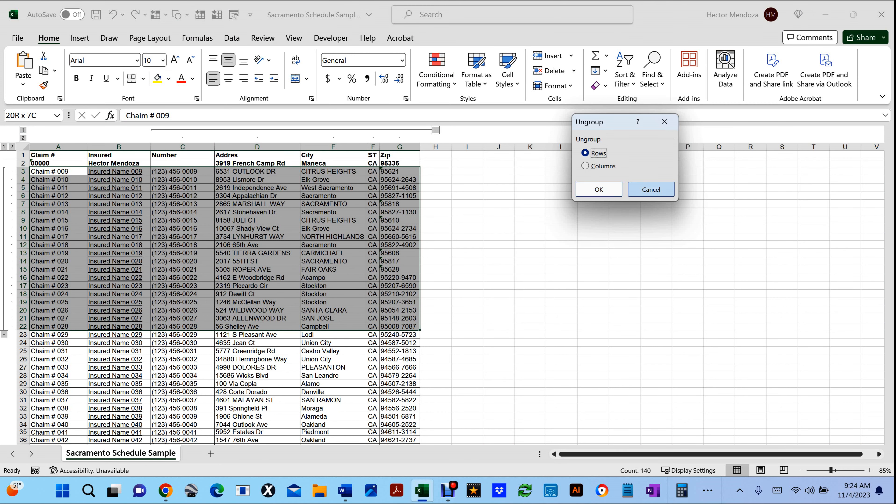
pyautogui.press('Tab')
pyautogui.click(599, 189)
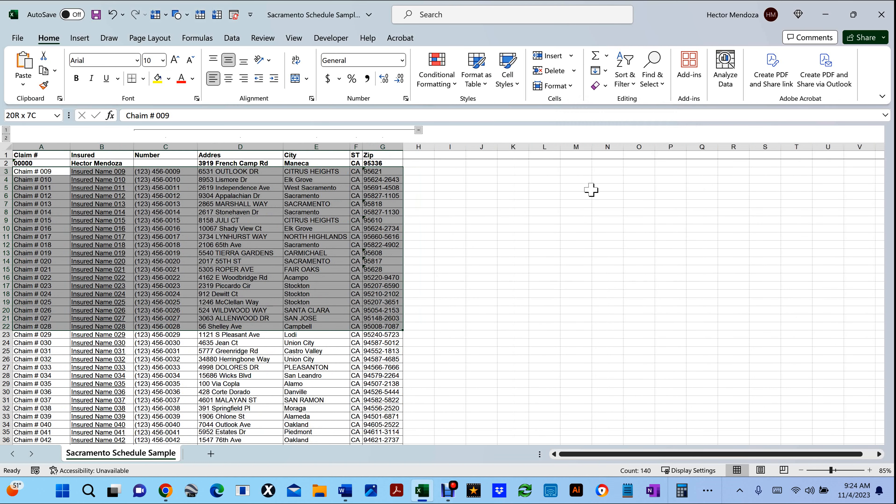
pyautogui.click(513, 236)
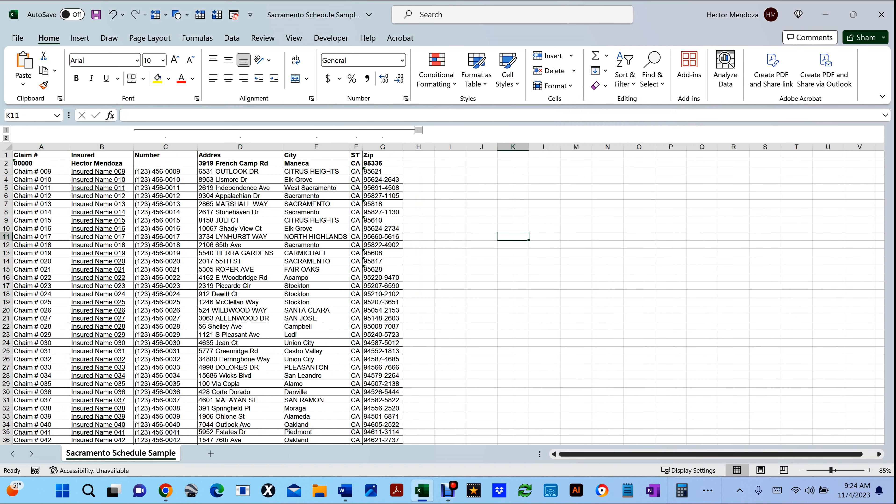
# - Save the trimmed CSV file and close it to return to the Cal Claims map
pyautogui.moveTo(617, 454); pyautogui.dragTo(618, 454)
pyautogui.hotkey('ctrl', 's')
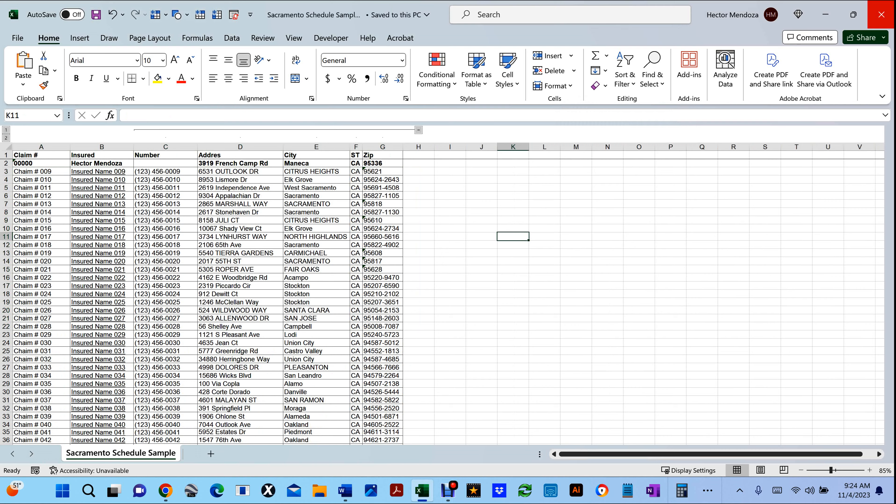
pyautogui.click(881, 15)
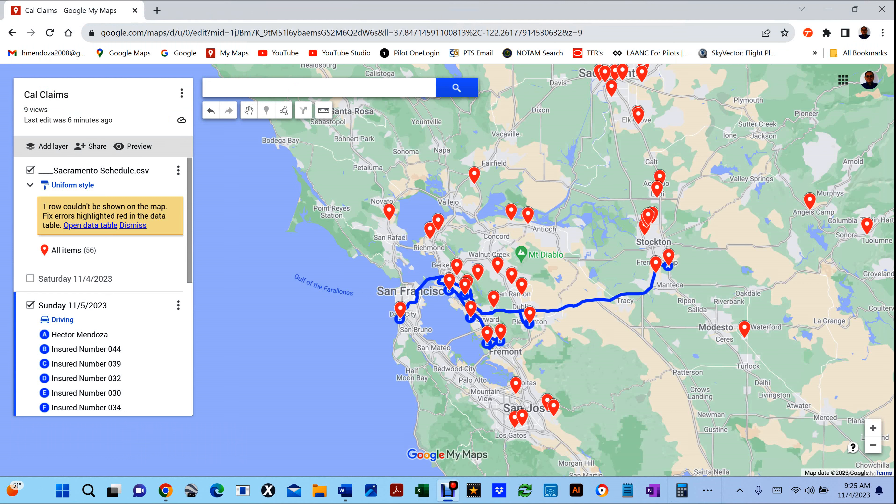
# - Hide the Sunday 11/5/2023 route and display the Saturday 11/4/2023 driving route up close
pyautogui.moveTo(474, 184); pyautogui.dragTo(469, 195)
pyautogui.moveTo(547, 303); pyautogui.dragTo(557, 253)
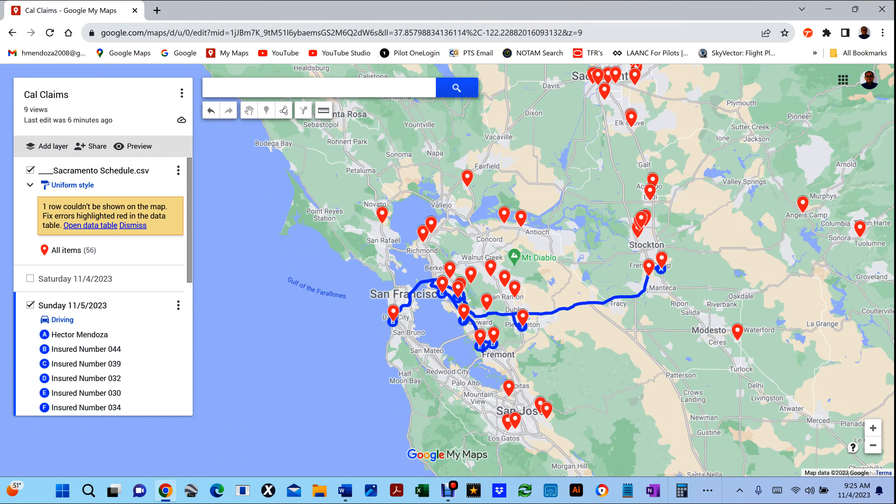
pyautogui.click(30, 305)
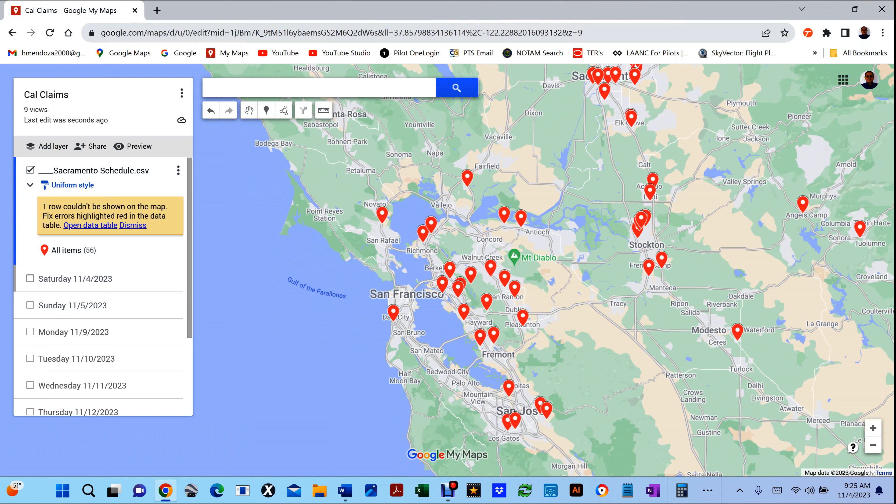
pyautogui.click(29, 279)
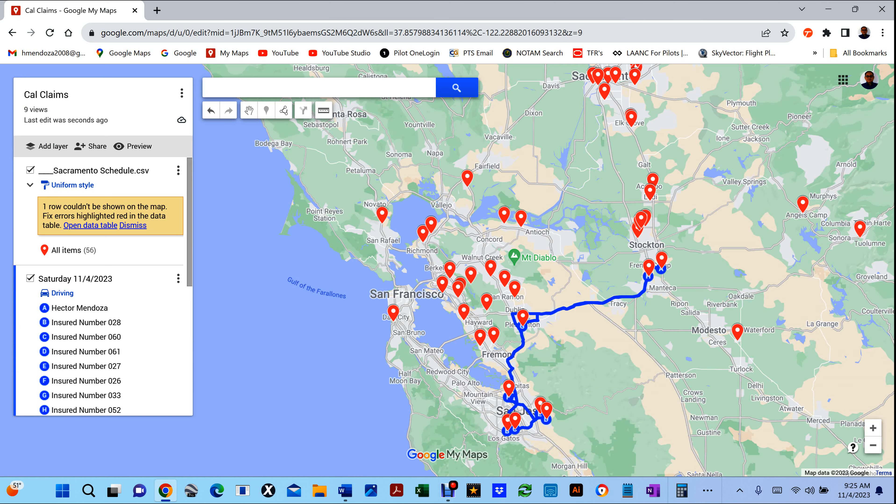
pyautogui.press('Down')
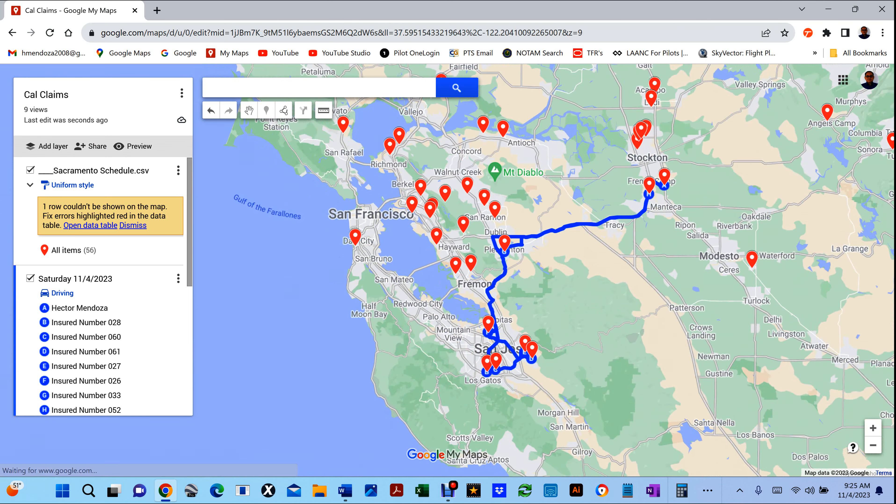
pyautogui.press('+')
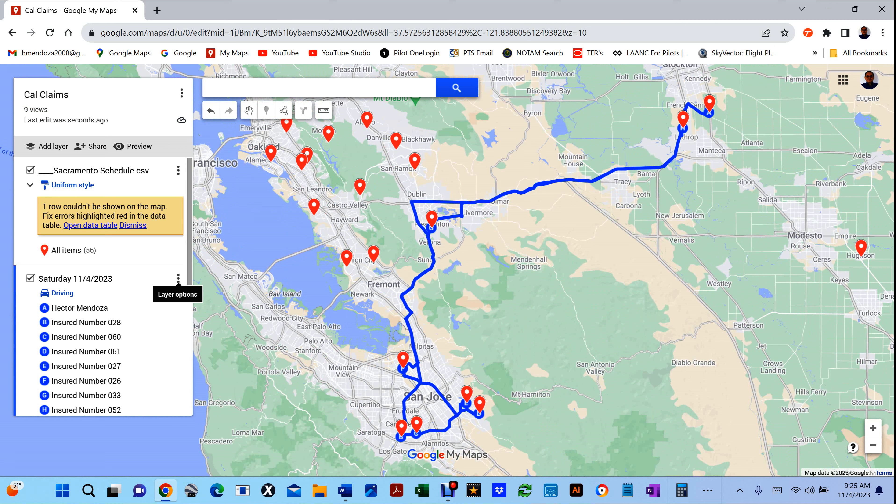
# - Open the step-by-step directions for the Saturday 11/4/2023 route and examine the legs from stop A to stop E
pyautogui.click(178, 279)
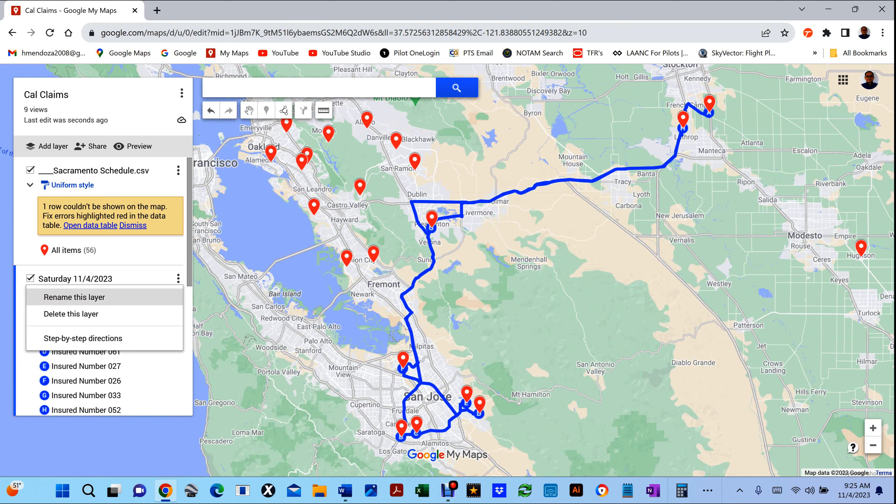
pyautogui.click(83, 338)
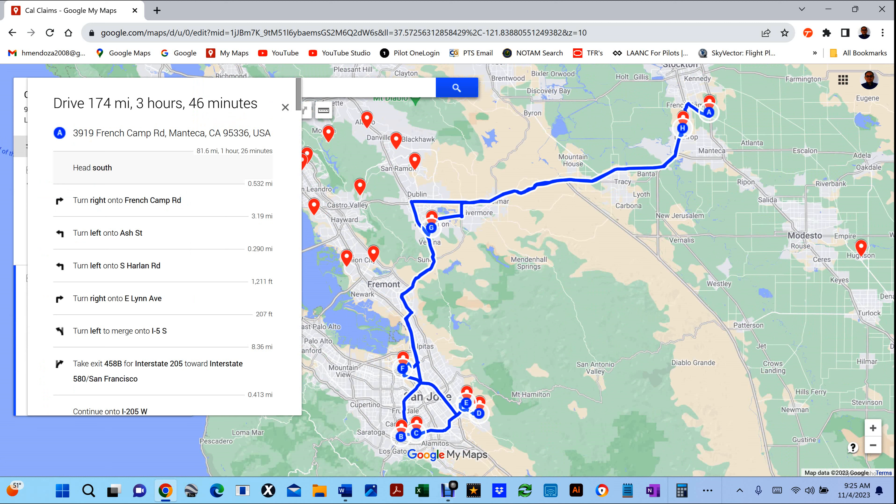
pyautogui.scroll(-6, 163, 247)
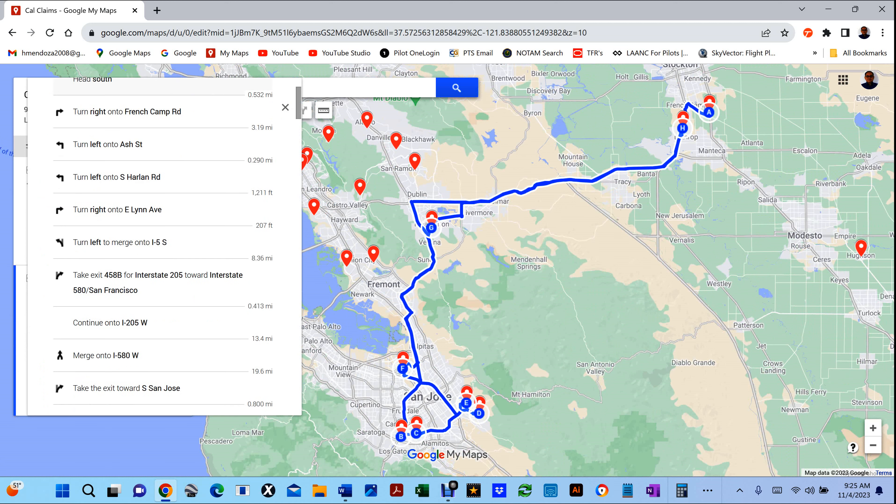
pyautogui.scroll(-2, 163, 247)
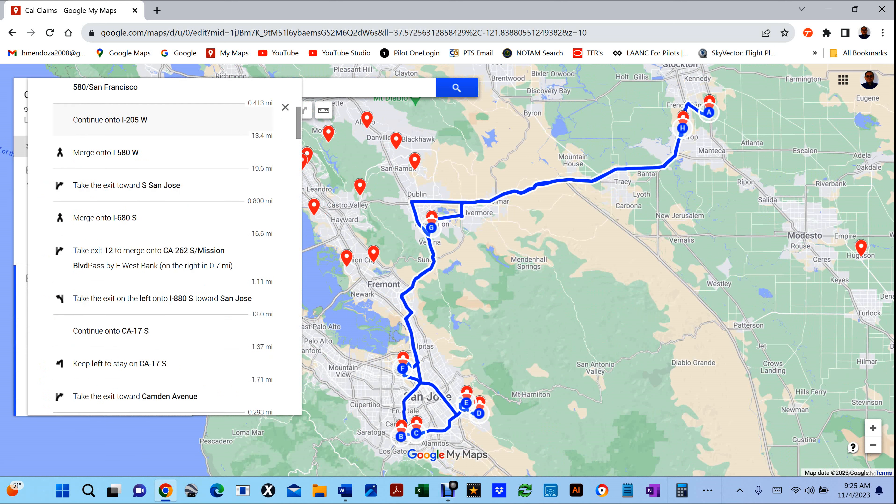
pyautogui.scroll(-2, 162, 247)
pyautogui.scroll(-8, 163, 247)
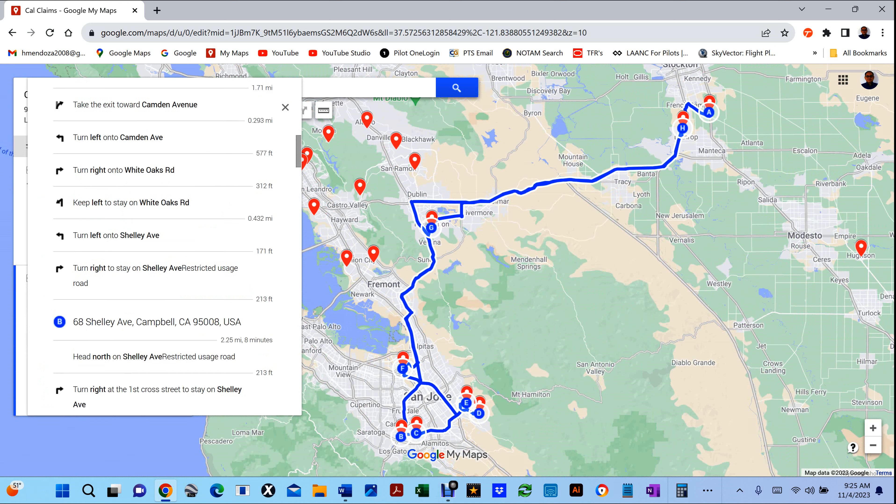
pyautogui.scroll(-10, 163, 247)
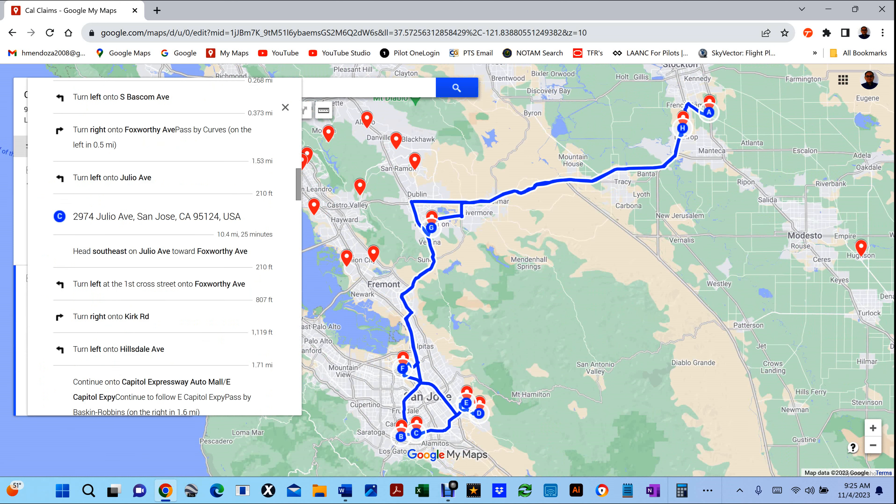
pyautogui.scroll(-10, 163, 247)
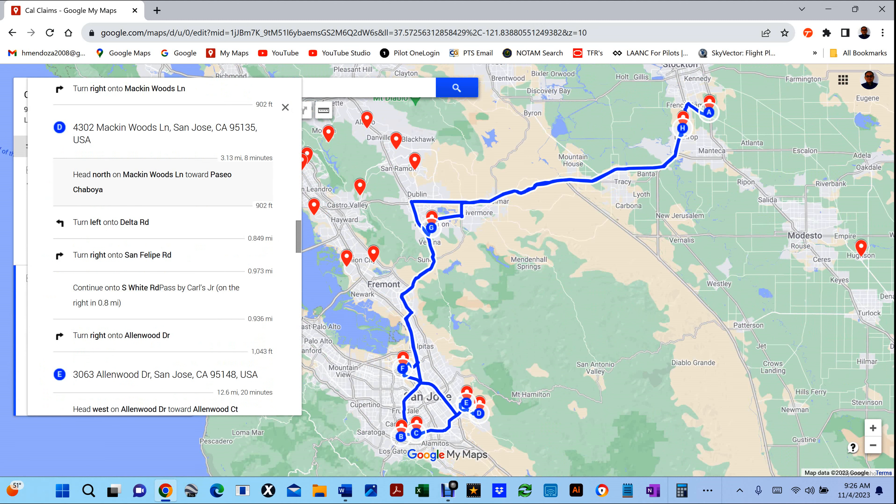
pyautogui.scroll(2, 162, 247)
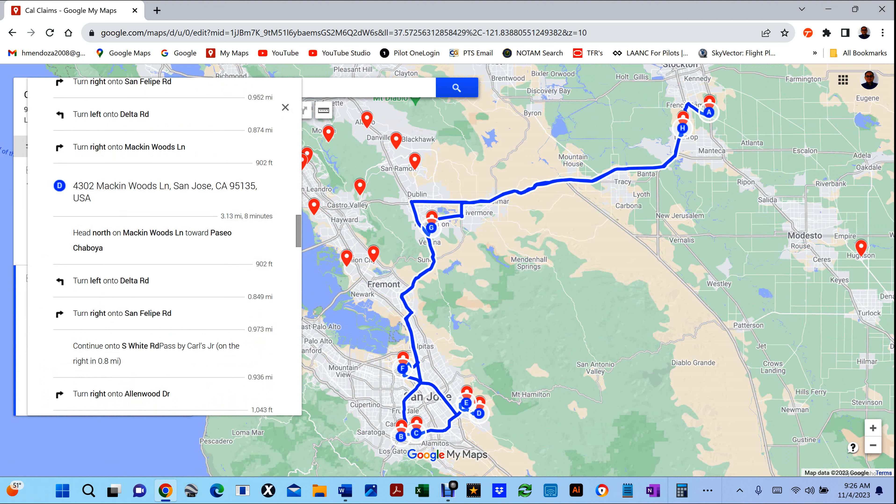
# - Review the Saturday route's directions again from the start past stop F, checking each leg's distance and drive time, and close them
pyautogui.scroll(15, 163, 248)
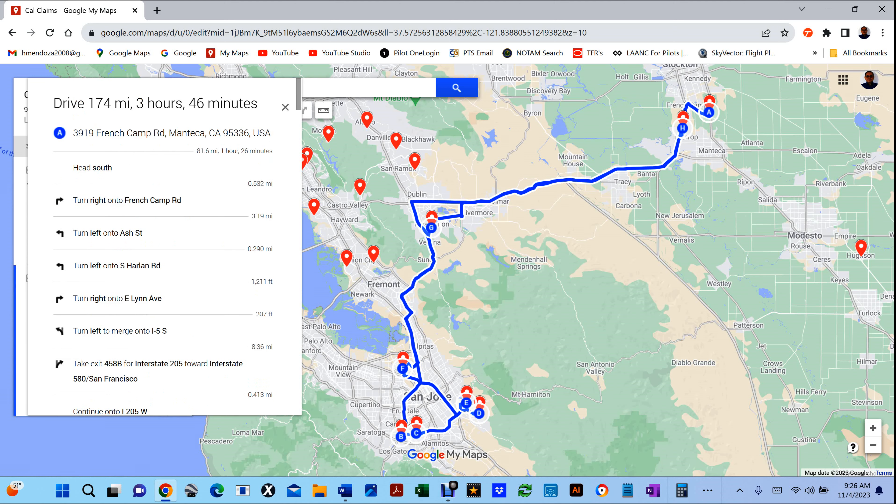
pyautogui.scroll(-2, 163, 247)
pyautogui.scroll(-15, 163, 247)
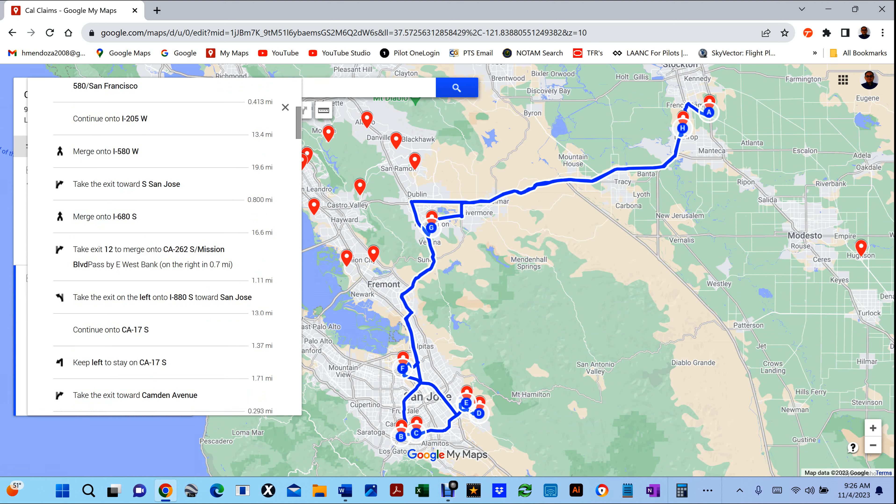
pyautogui.scroll(3, 162, 247)
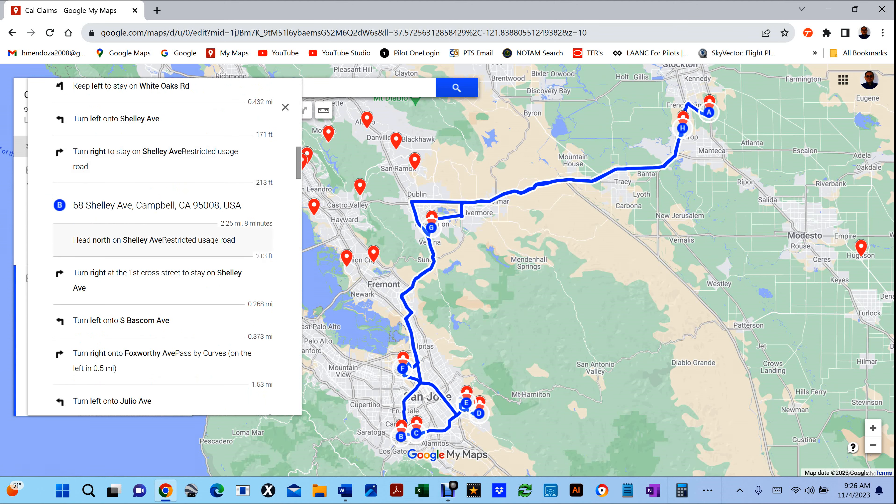
pyautogui.scroll(-2, 163, 247)
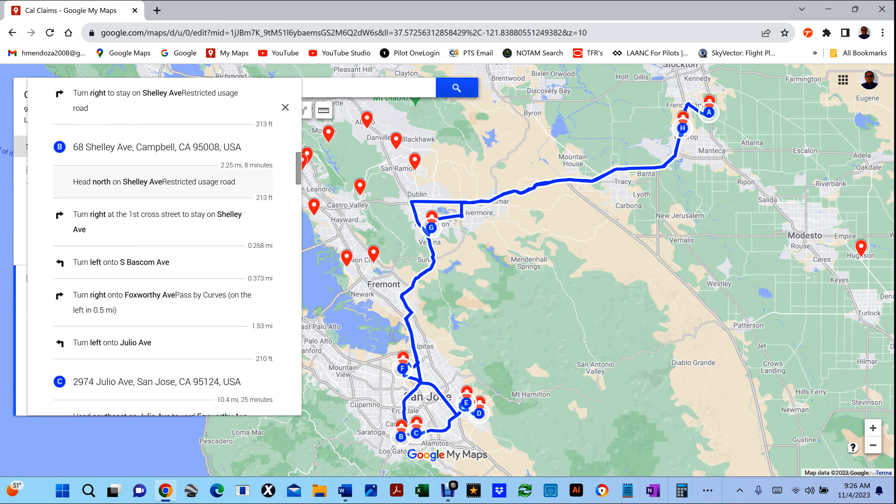
pyautogui.scroll(-5, 162, 248)
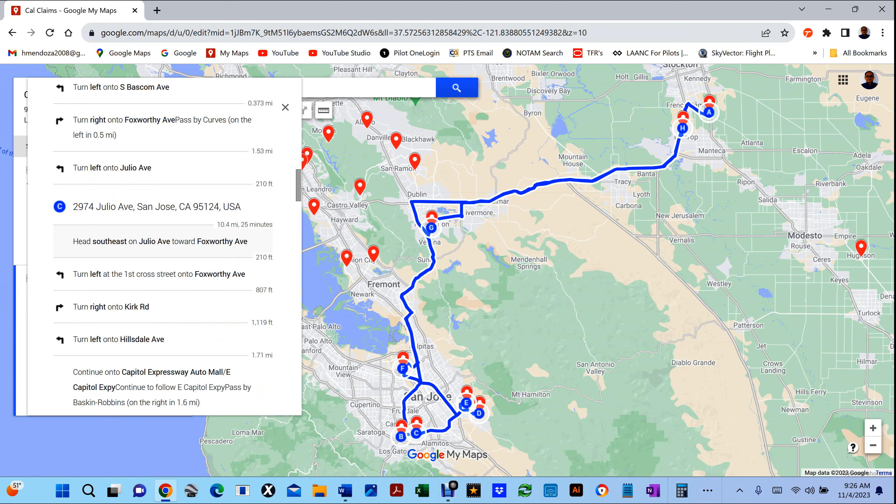
pyautogui.scroll(-15, 163, 247)
pyautogui.scroll(-10, 162, 234)
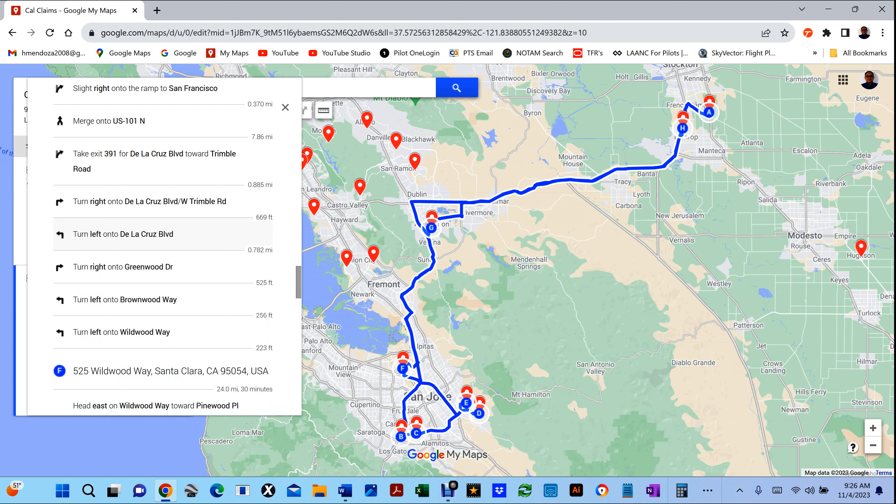
pyautogui.scroll(-5, 162, 247)
pyautogui.scroll(20, 163, 247)
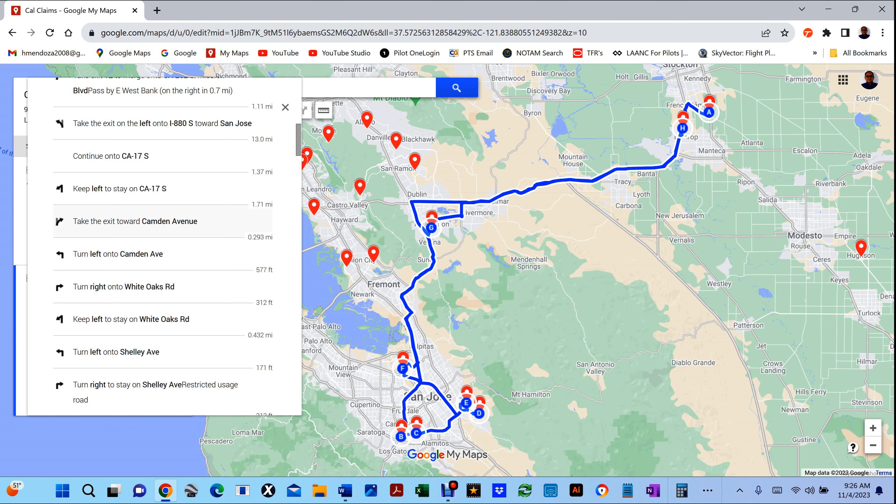
pyautogui.moveTo(299, 140); pyautogui.dragTo(298, 93)
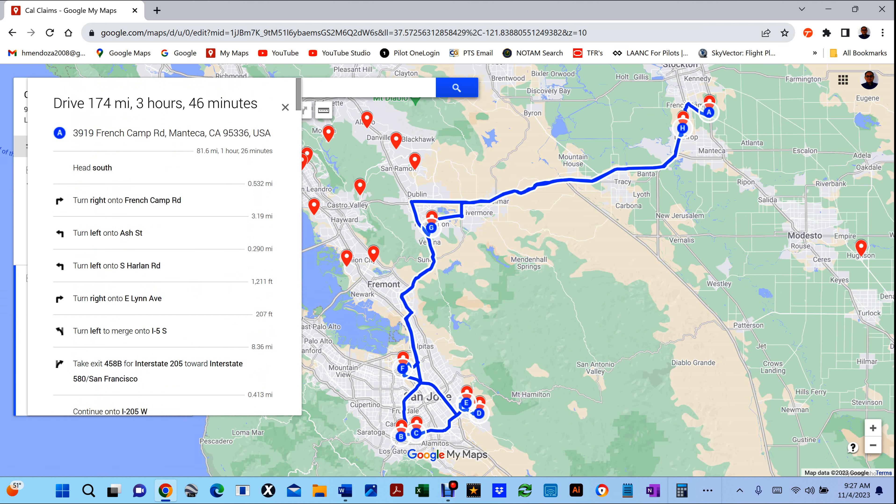
pyautogui.click(285, 107)
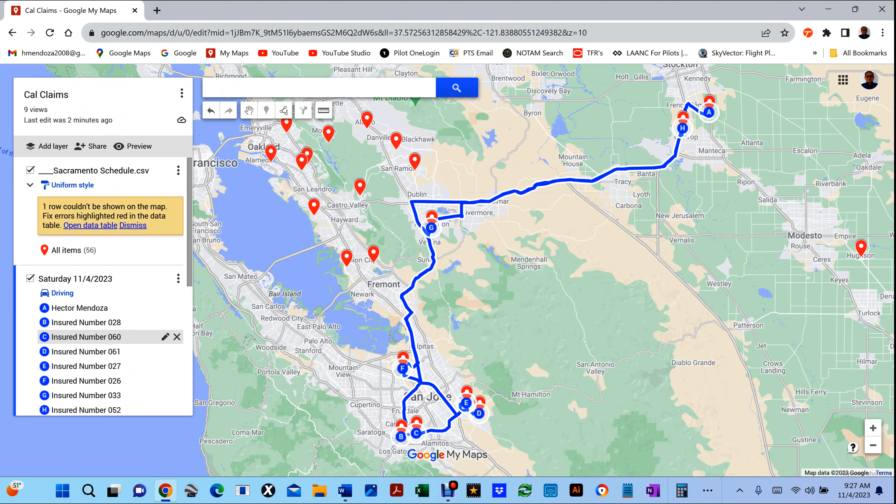
# - Return to the My Maps home page and create a new map
pyautogui.click(228, 53)
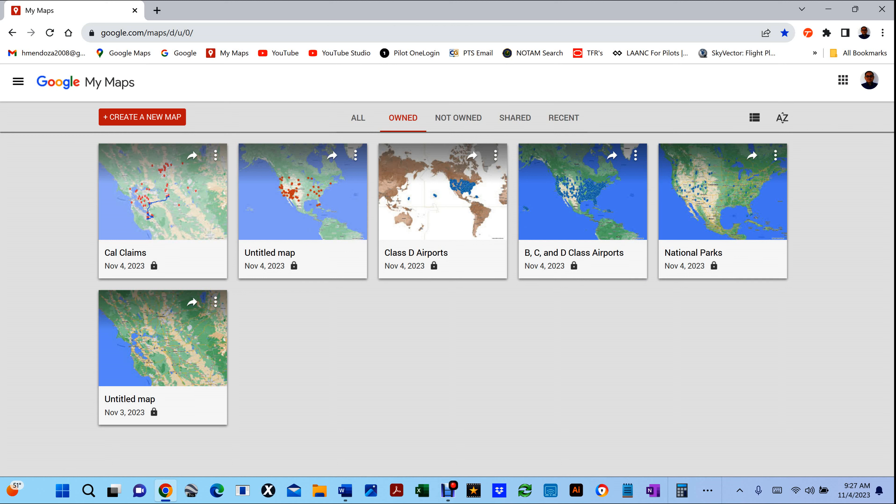
pyautogui.click(142, 117)
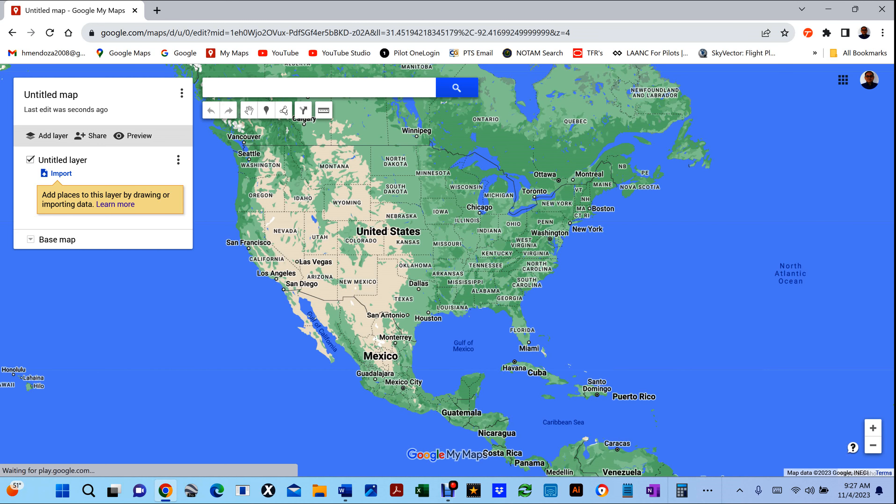
# - Snap the map window to half the screen and delete the "How to map Claims Jobs" file from the uncovered desktop
pyautogui.press('super+Right')
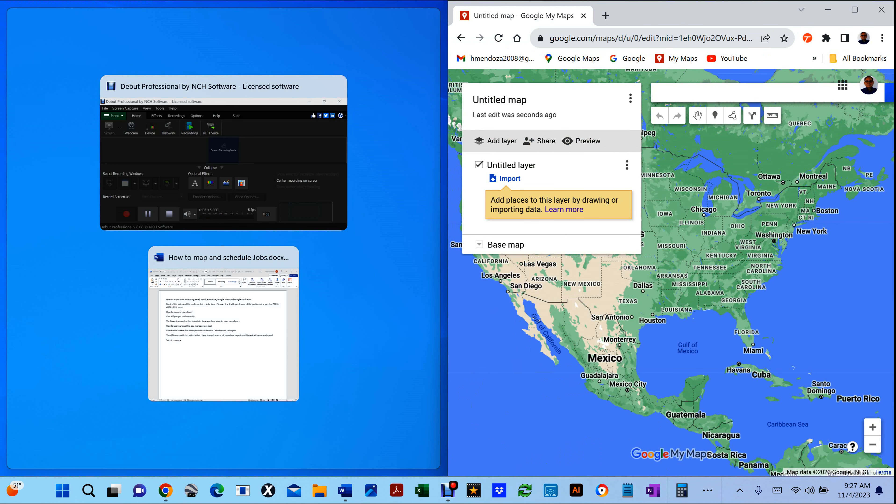
pyautogui.press('Escape')
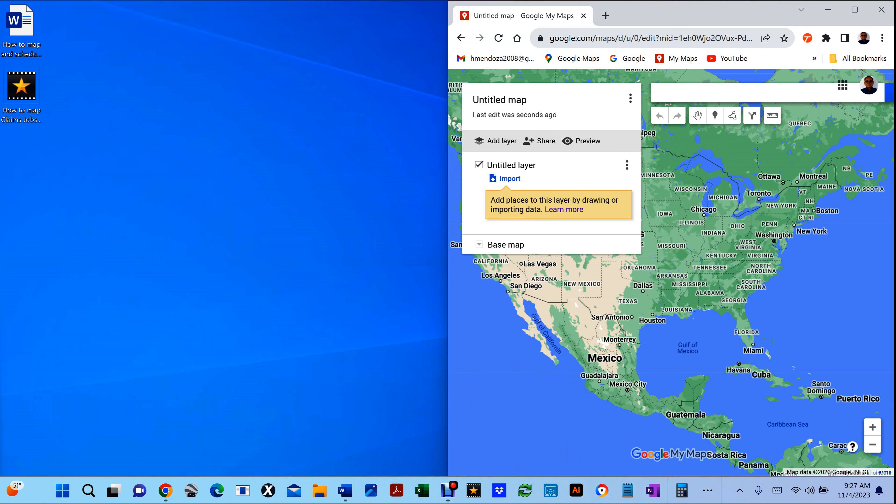
pyautogui.moveTo(102, 190); pyautogui.dragTo(1, 68)
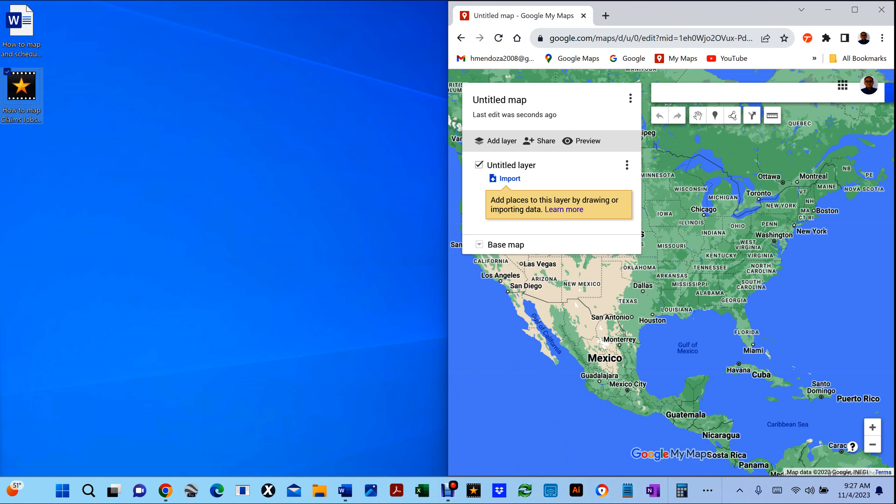
pyautogui.press('Delete')
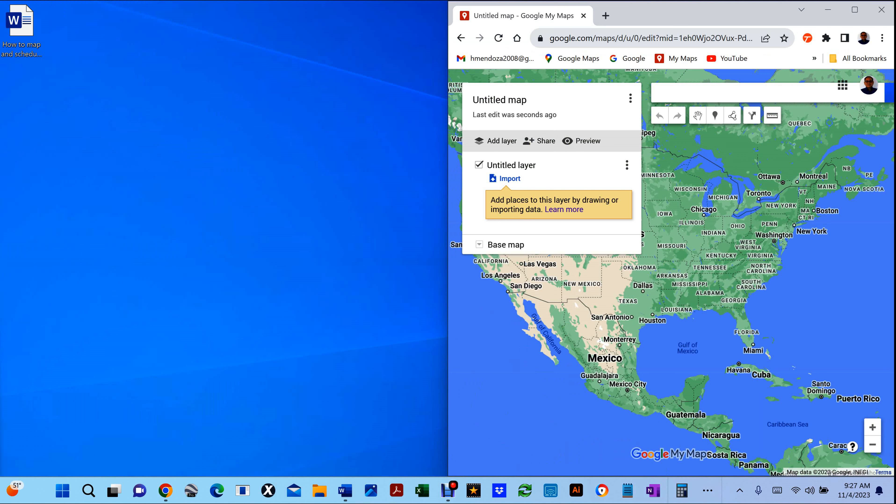
pyautogui.press('super+r')
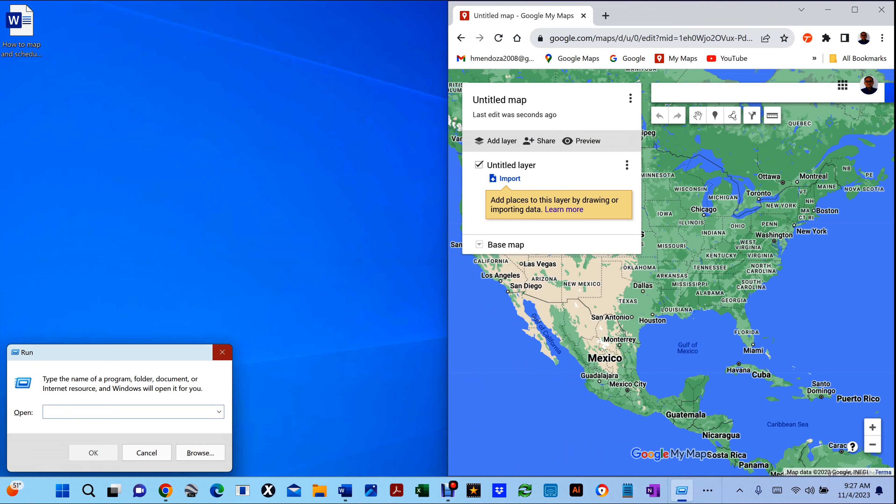
pyautogui.write('calc')
pyautogui.press('Return')
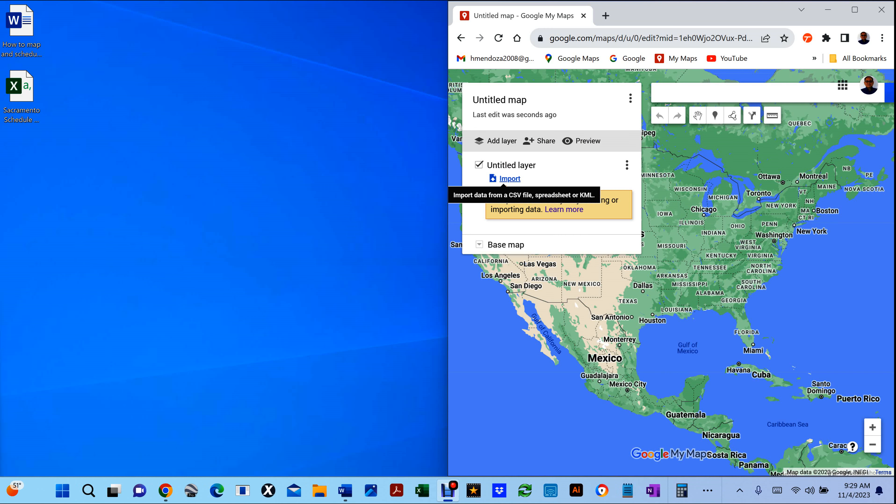
# - Maximize the map window and import Sacramento Schedule Sample.csv from the Desktop folder into the untitled layer
pyautogui.click(499, 100)
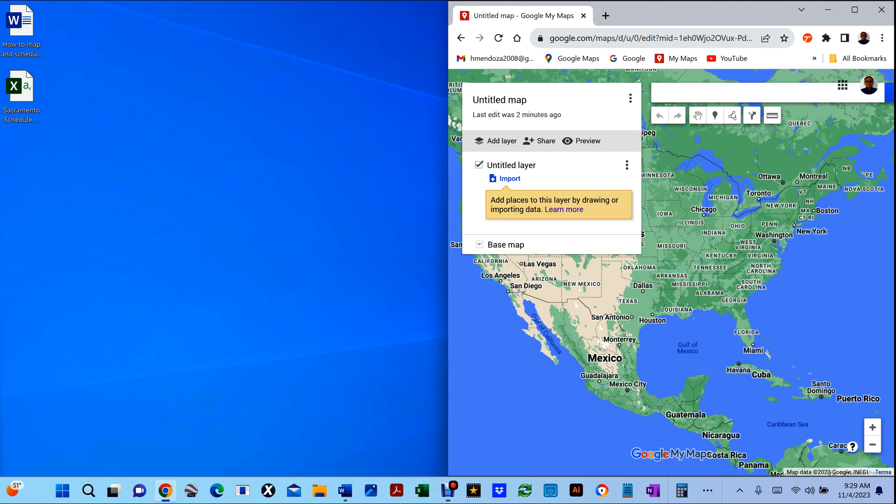
pyautogui.press('super+Up')
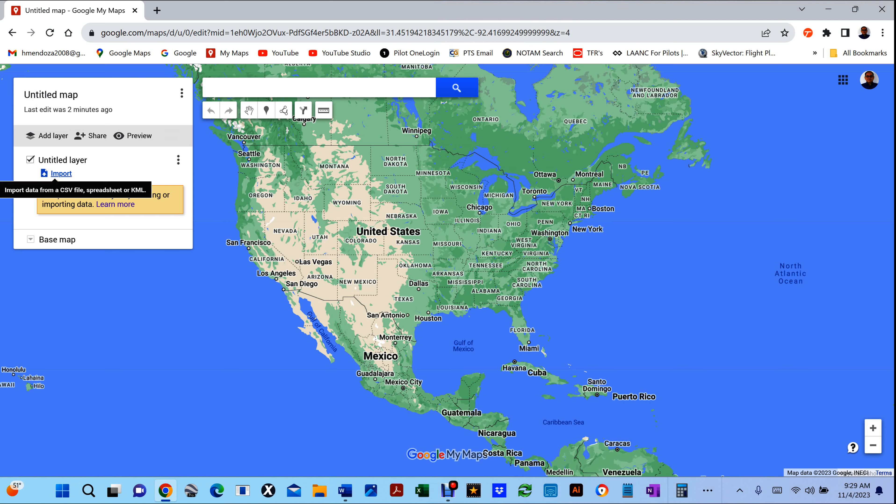
pyautogui.click(60, 173)
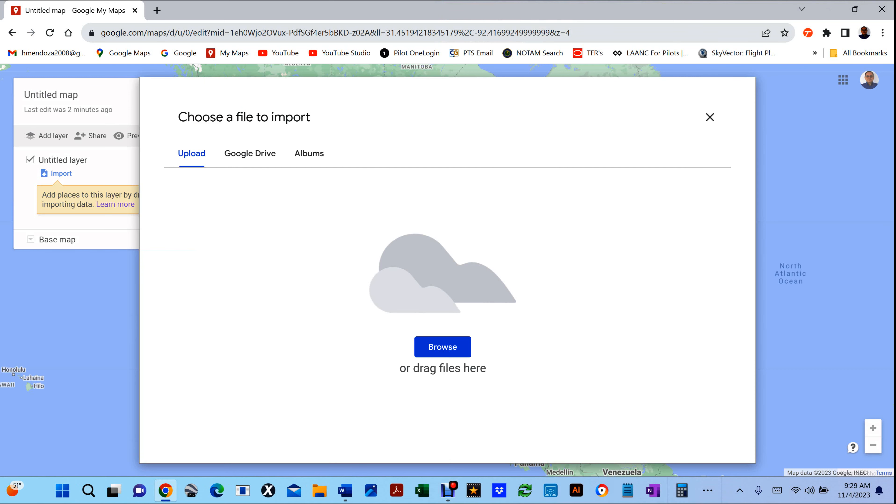
pyautogui.click(442, 347)
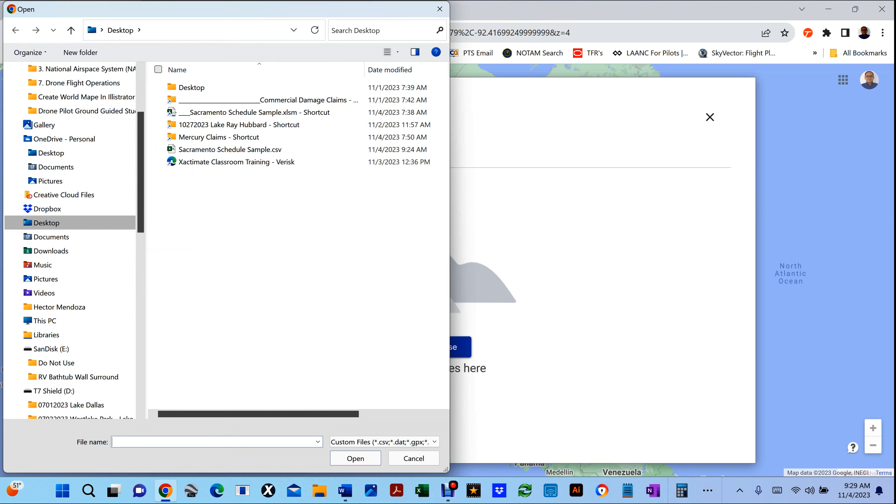
pyautogui.moveTo(141, 151); pyautogui.dragTo(141, 106)
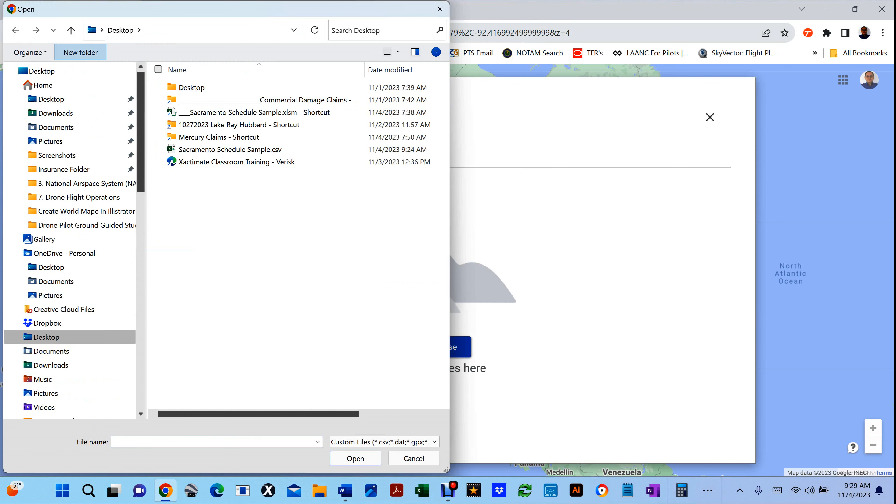
pyautogui.click(52, 99)
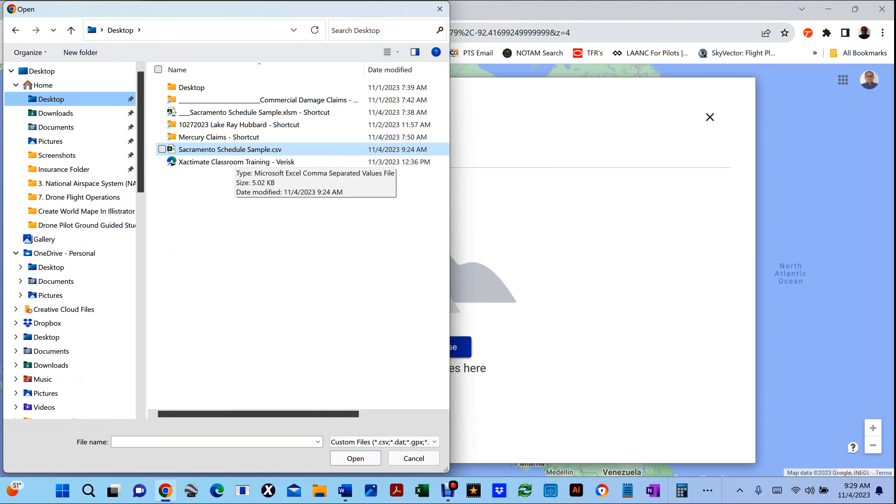
pyautogui.doubleClick(229, 149)
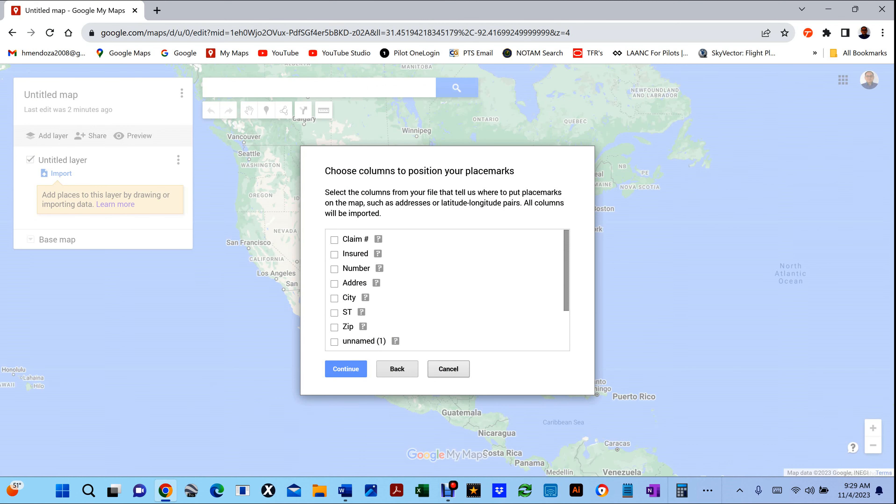
# - Position the placemarks by the Number, Addres, City, ST and Zip columns and title the markers by Insured
pyautogui.click(334, 269)
pyautogui.click(334, 284)
pyautogui.click(335, 298)
pyautogui.click(334, 312)
pyautogui.click(334, 327)
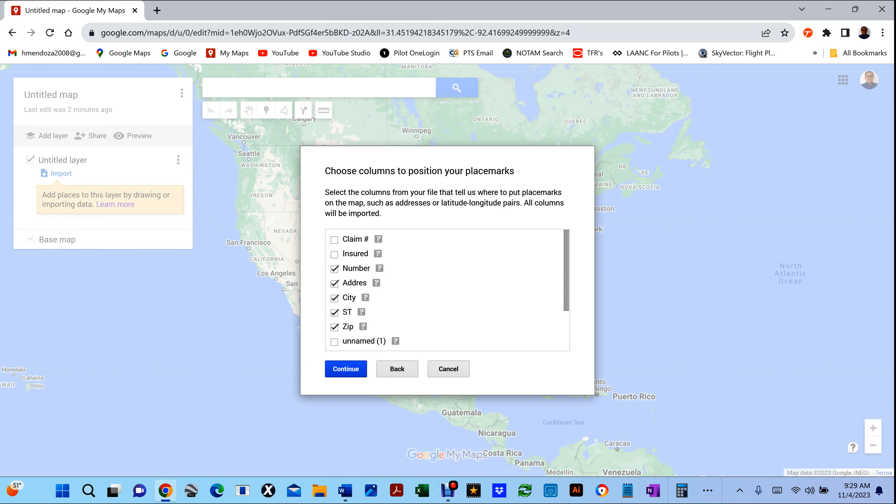
pyautogui.click(346, 369)
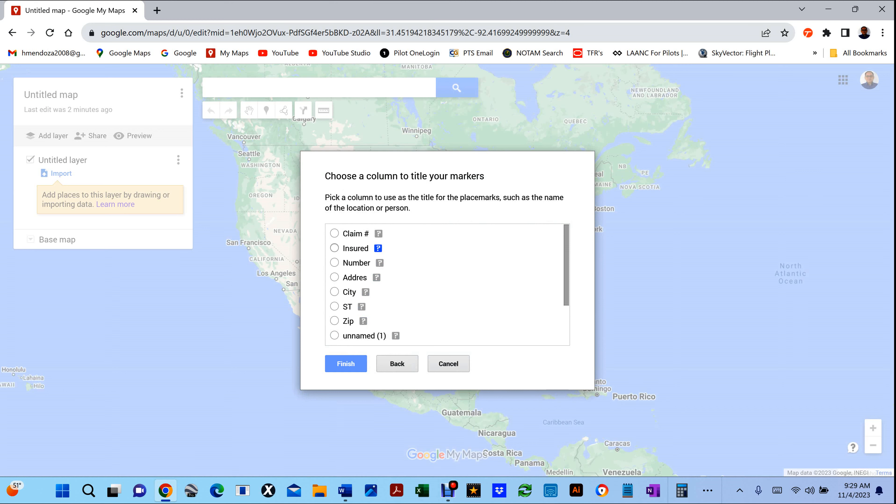
pyautogui.click(333, 247)
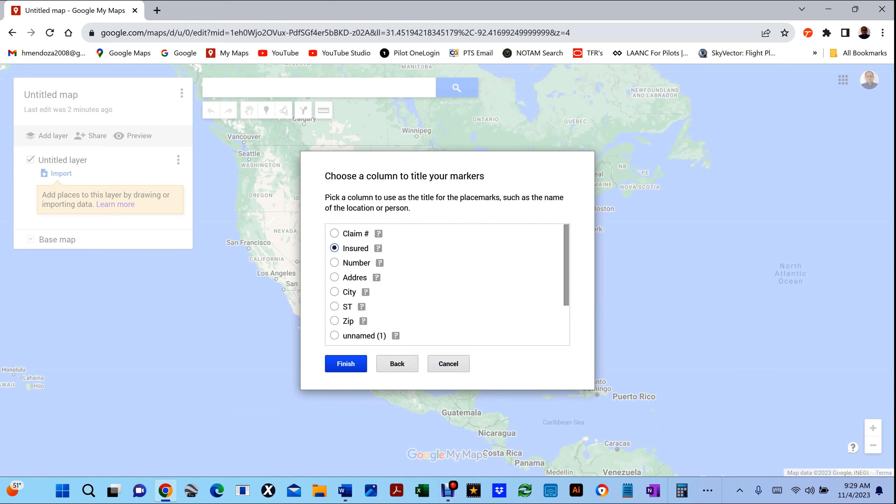
pyautogui.click(345, 364)
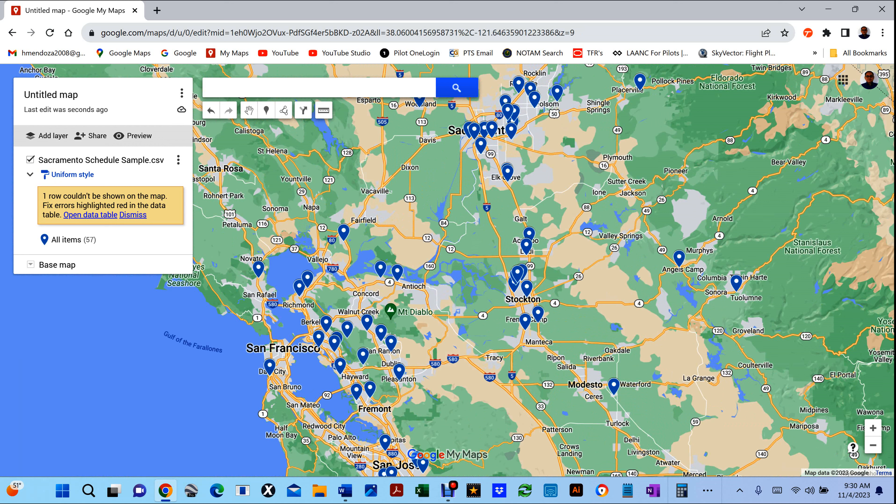
# - Delete the imported Sacramento Schedule Sample.csv layer from the map
pyautogui.click(178, 160)
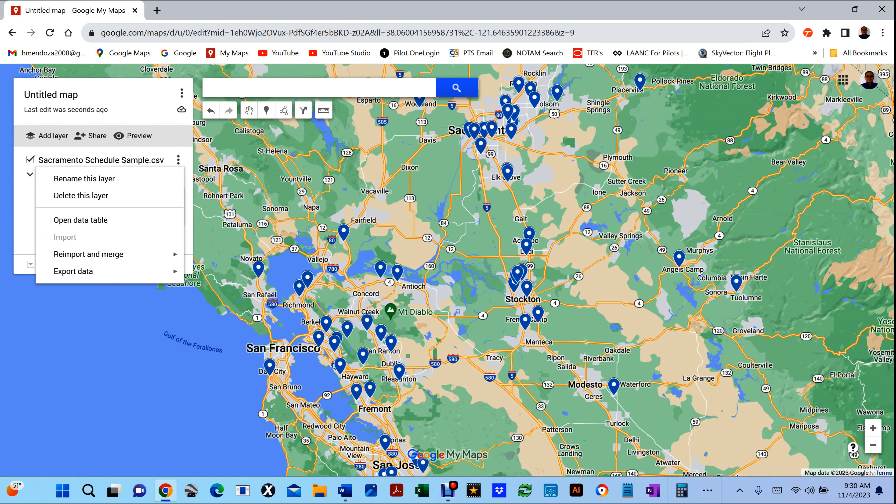
pyautogui.click(81, 195)
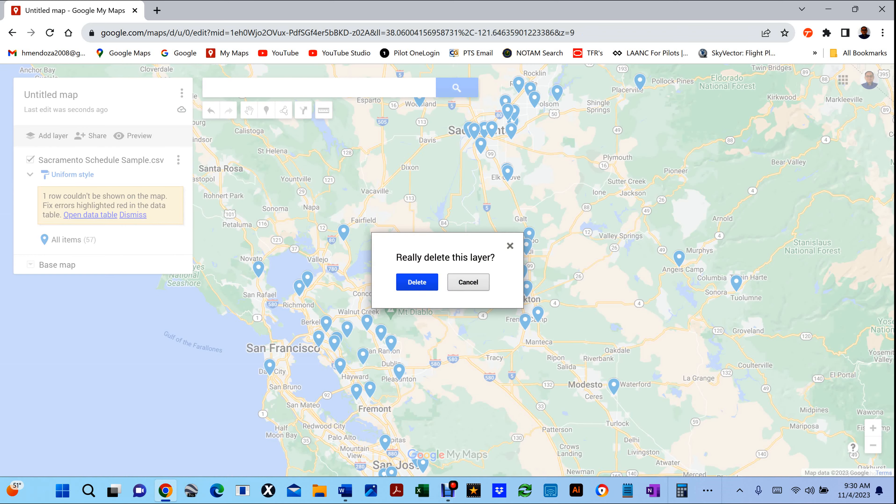
pyautogui.click(417, 282)
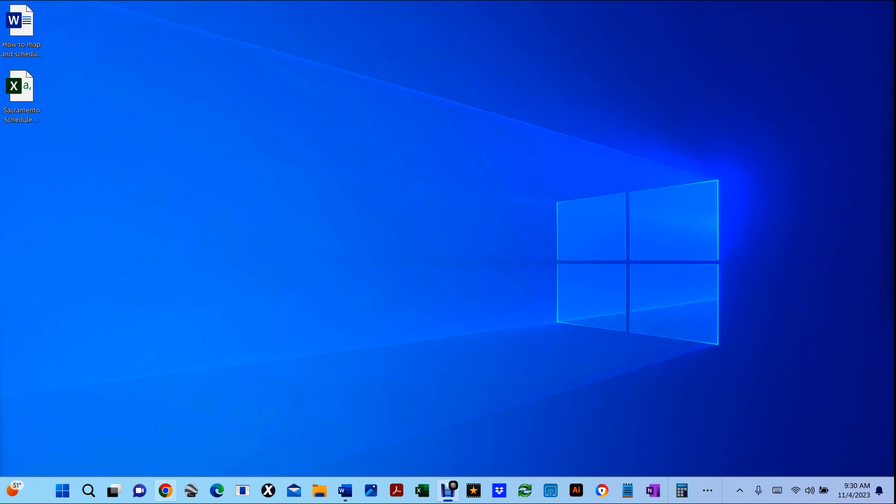
# - Reopen the browser, go to My Maps and create another new map
pyautogui.click(165, 491)
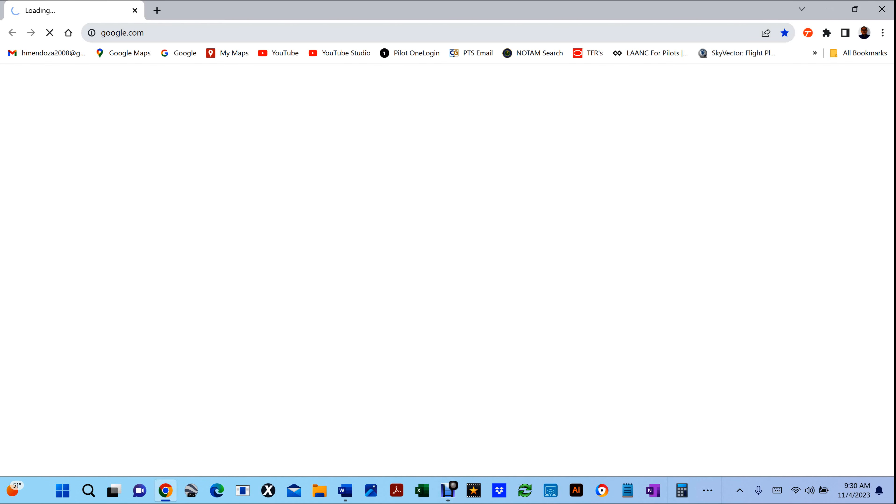
pyautogui.click(228, 53)
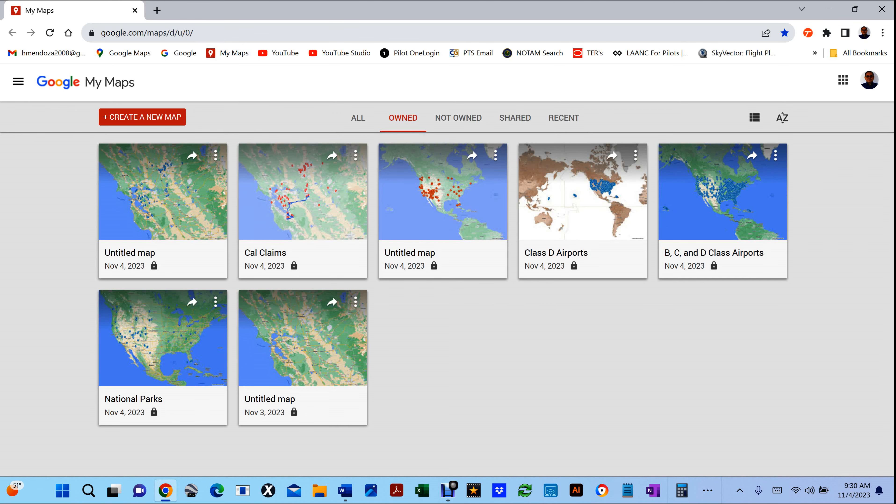
pyautogui.click(142, 117)
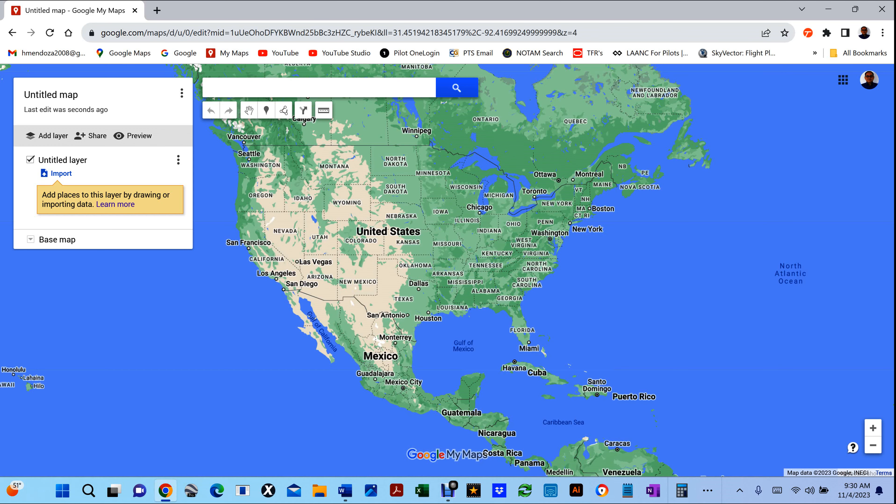
# - Place the map window beside the desktop and try to transfer Sacramento Schedule Sample.csv straight onto the untitled layer
pyautogui.press('super+Right')
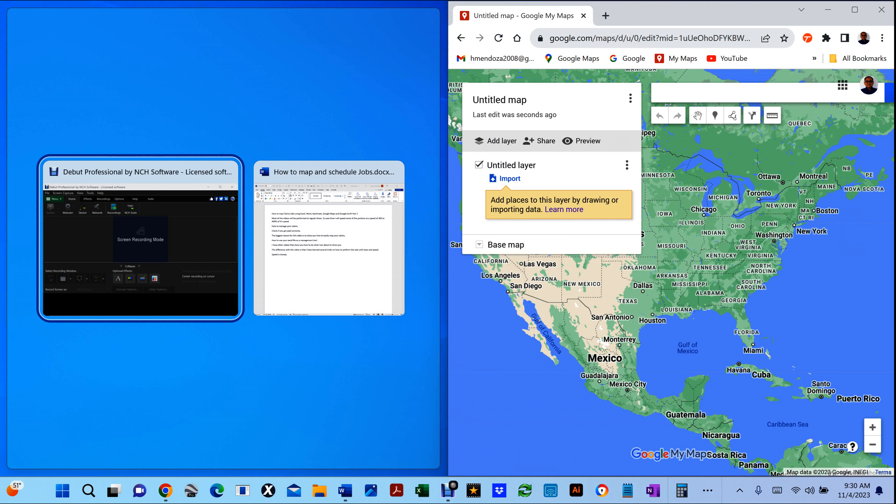
pyautogui.press('Escape')
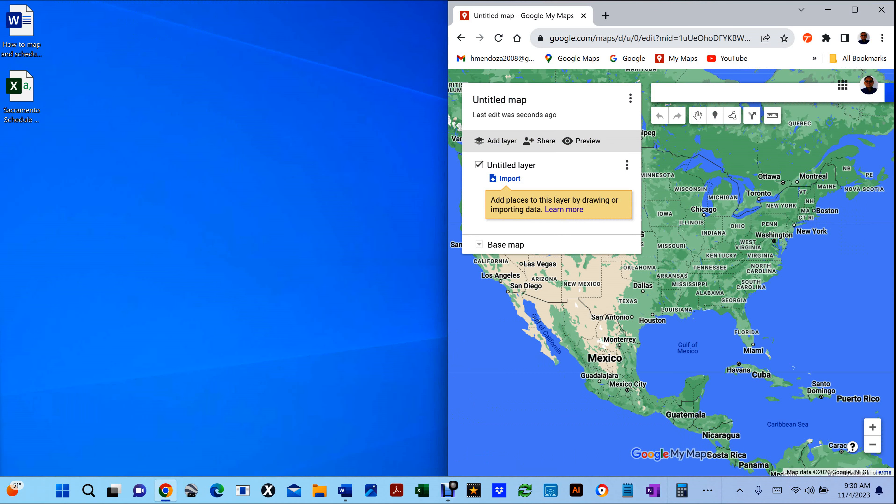
pyautogui.click(19, 88)
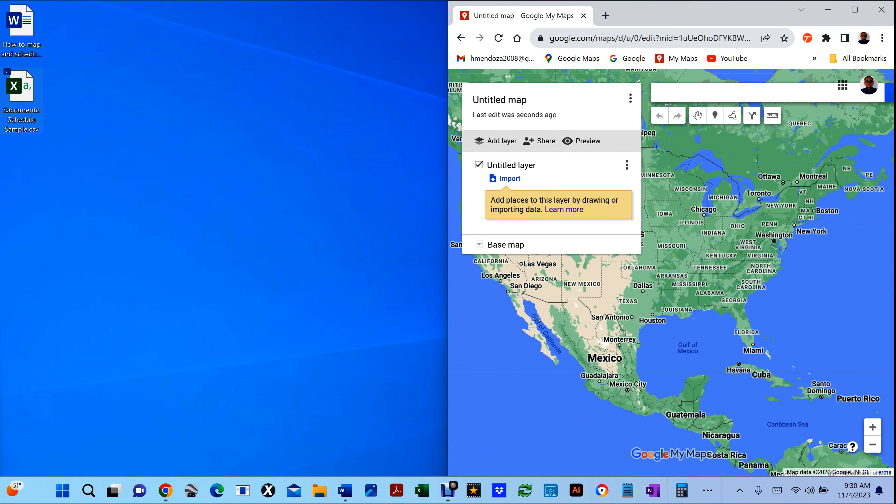
pyautogui.moveTo(19, 88); pyautogui.dragTo(540, 183)
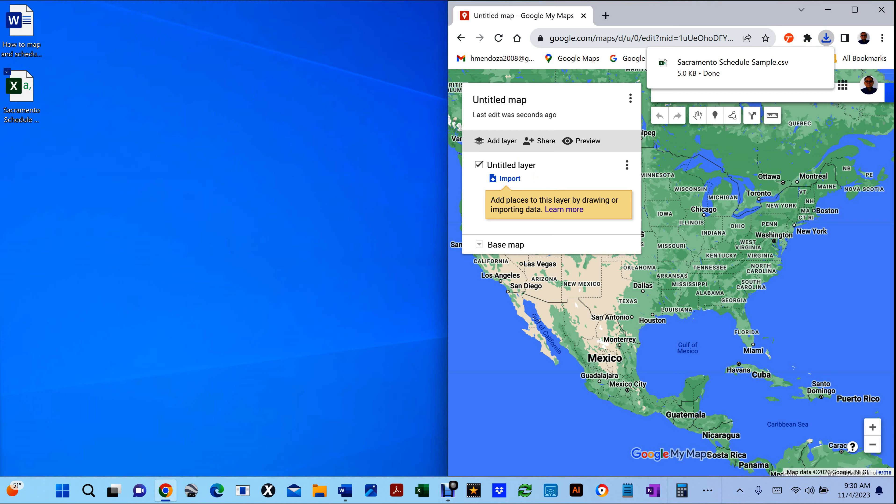
pyautogui.click(855, 10)
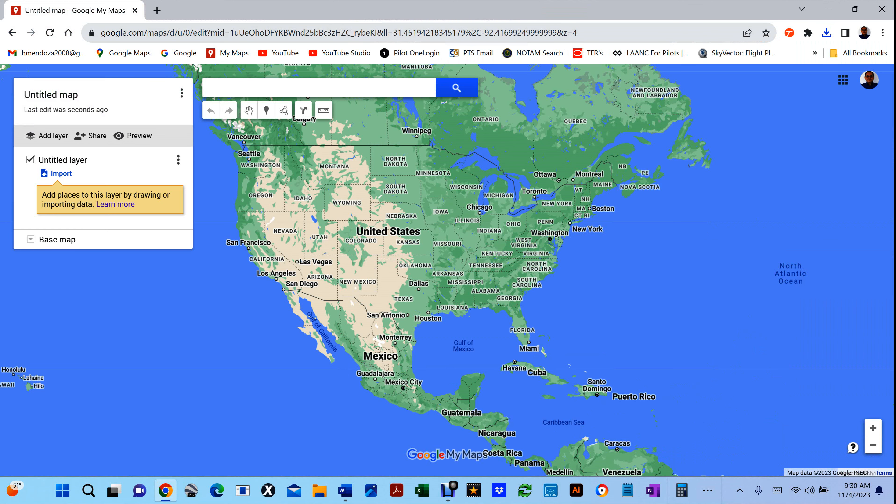
# - Snap the map window to half the screen and import Sacramento Schedule Sample.csv from the desktop into the untitled layer
pyautogui.press('super+Right')
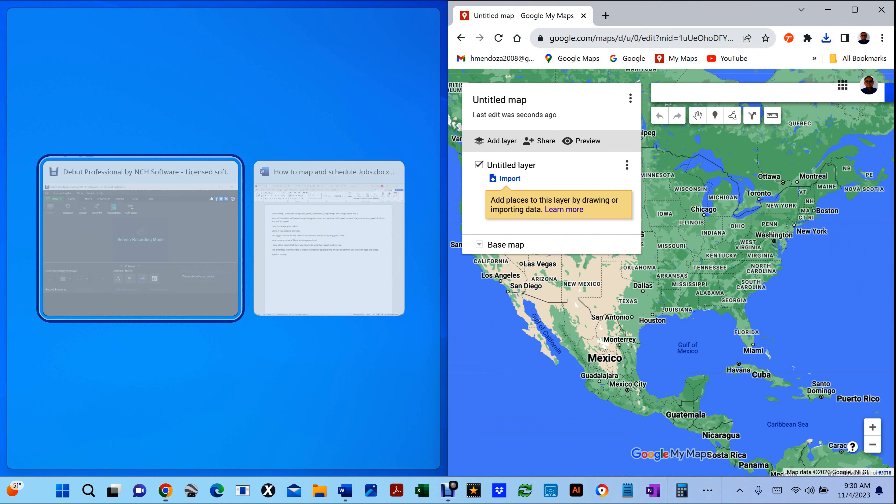
pyautogui.press('Escape')
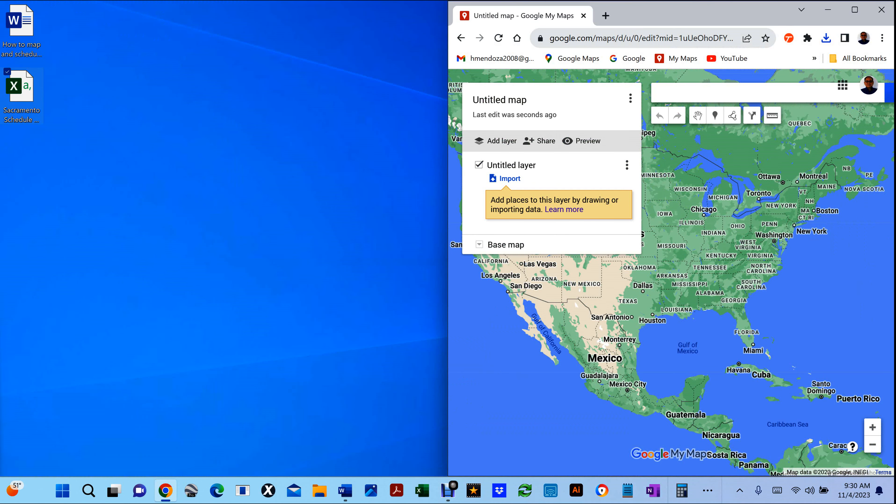
pyautogui.moveTo(19, 87); pyautogui.dragTo(519, 190)
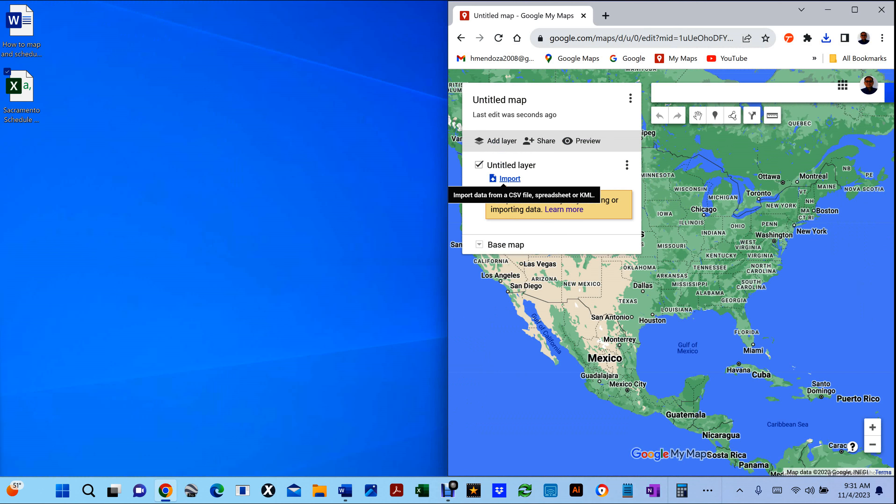
pyautogui.click(510, 178)
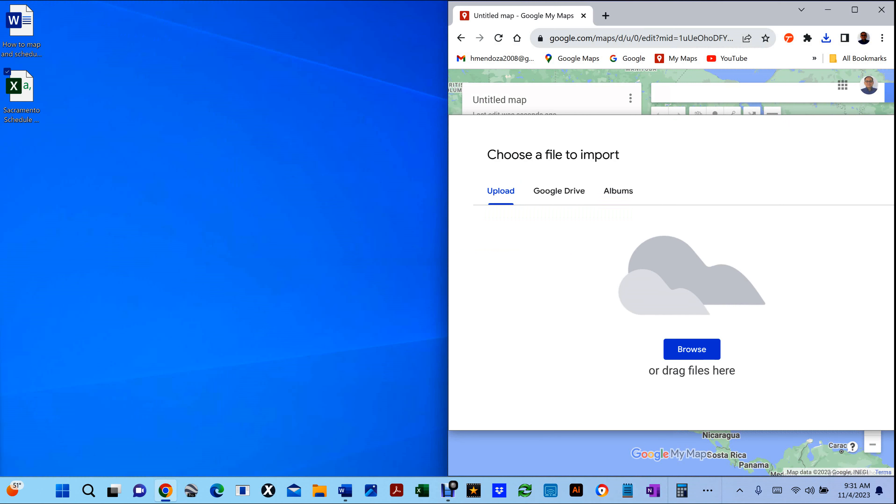
pyautogui.moveTo(19, 92); pyautogui.dragTo(621, 281)
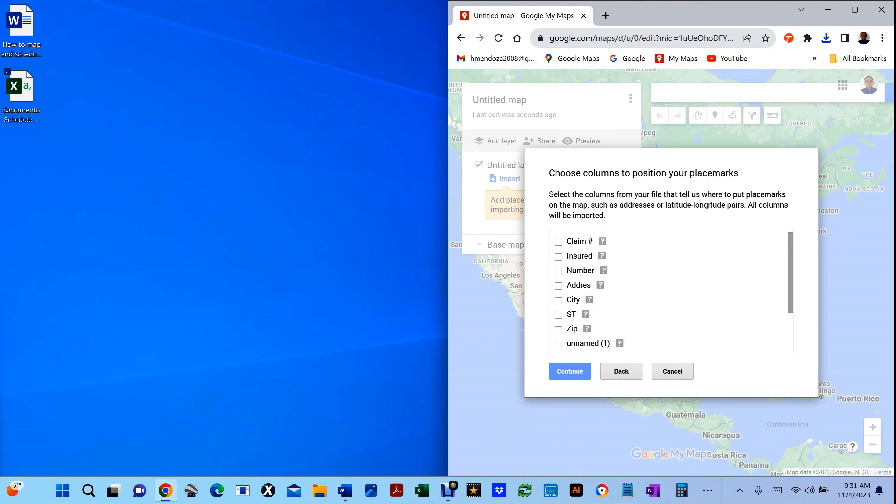
# - Position the placemarks using the Number, Addres, City, ST and Zip columns
pyautogui.click(559, 285)
pyautogui.click(558, 300)
pyautogui.click(558, 314)
pyautogui.click(558, 329)
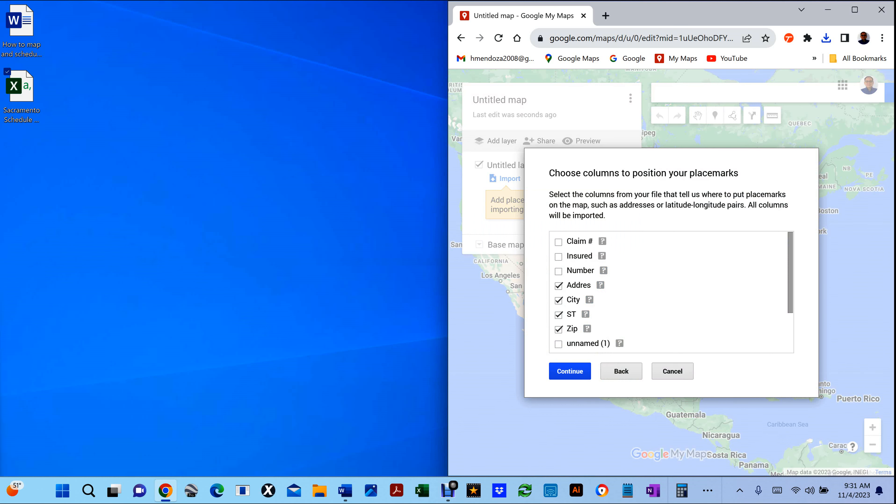
pyautogui.click(558, 271)
pyautogui.click(570, 371)
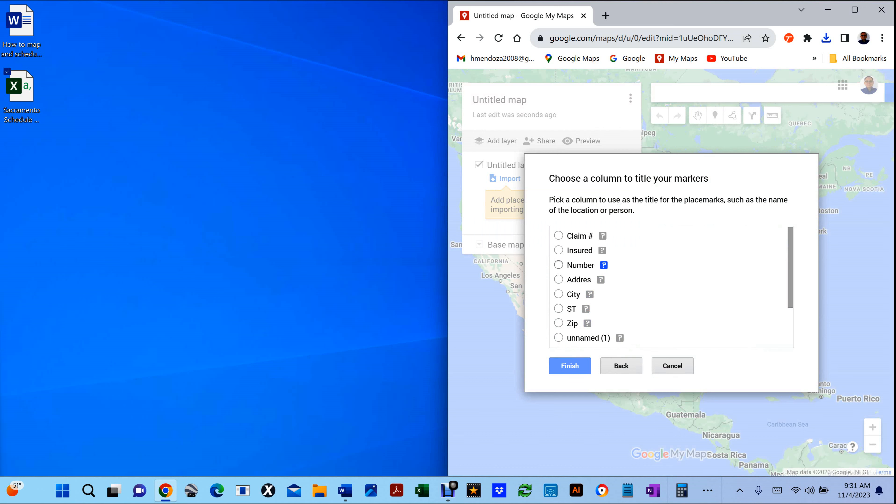
# - Finish the import with Insured as the marker title column and maximize the map window
pyautogui.click(558, 250)
pyautogui.click(570, 365)
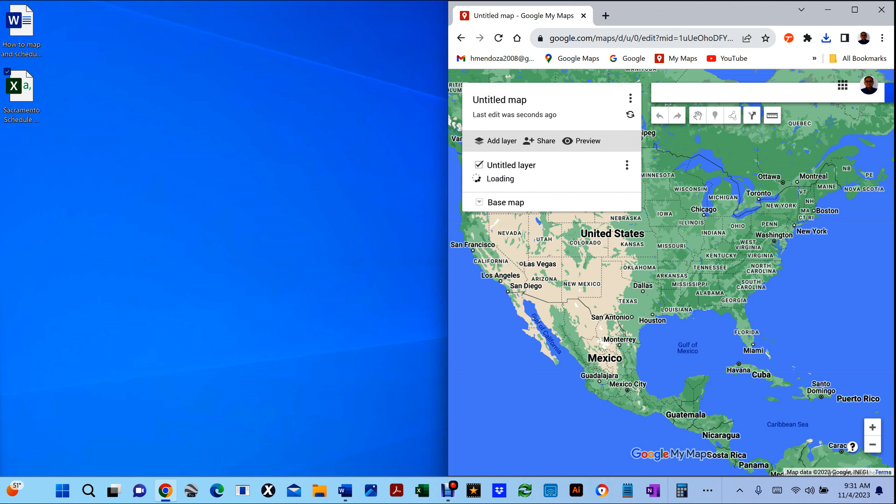
pyautogui.click(855, 9)
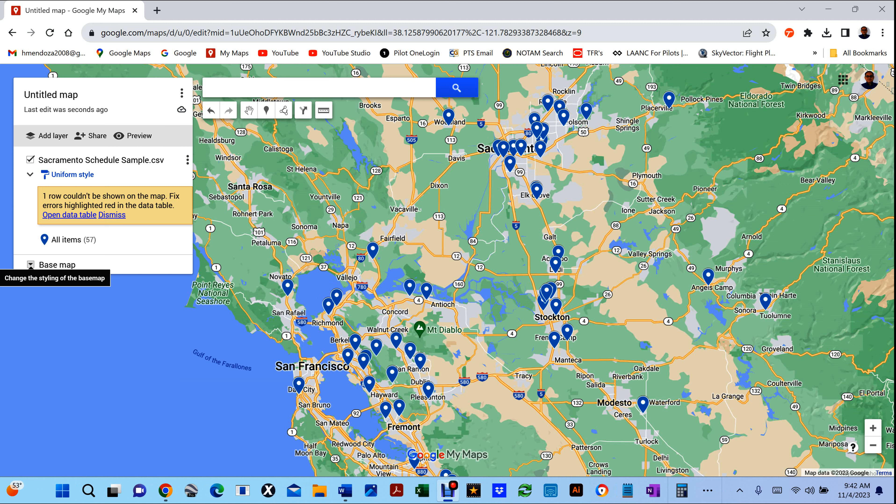
# - Change the base map style to Light Political
pyautogui.click(31, 266)
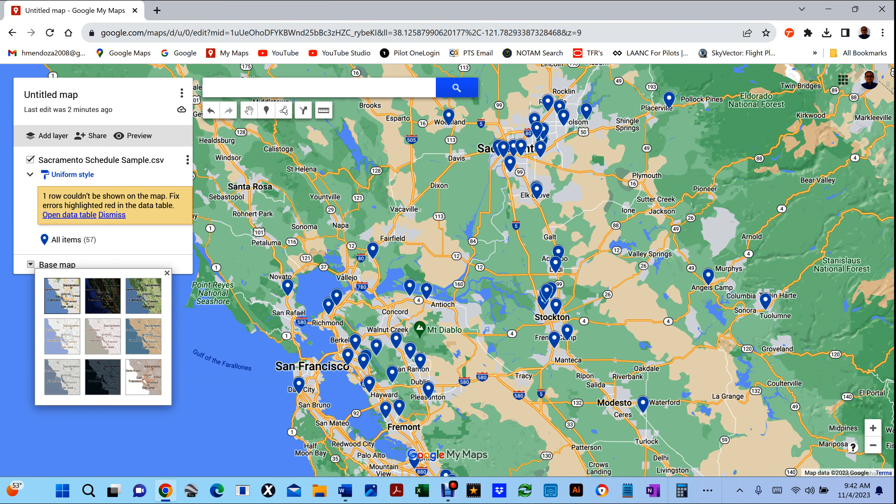
pyautogui.click(61, 304)
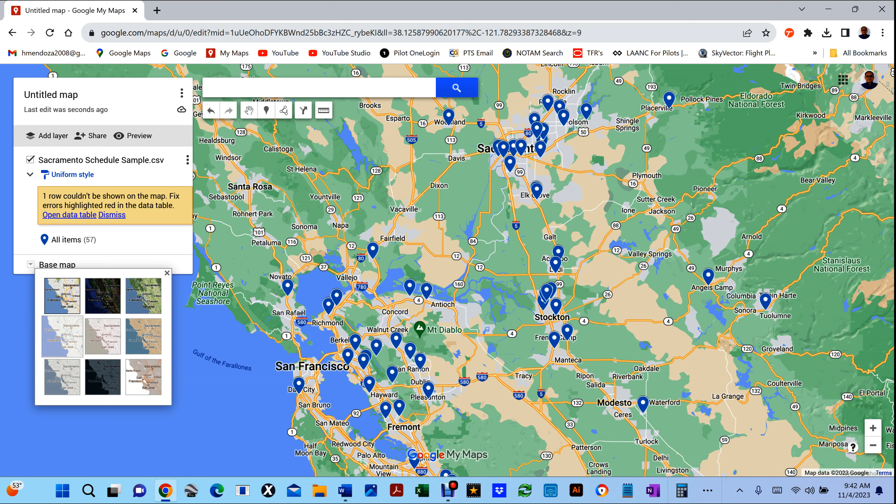
pyautogui.click(62, 337)
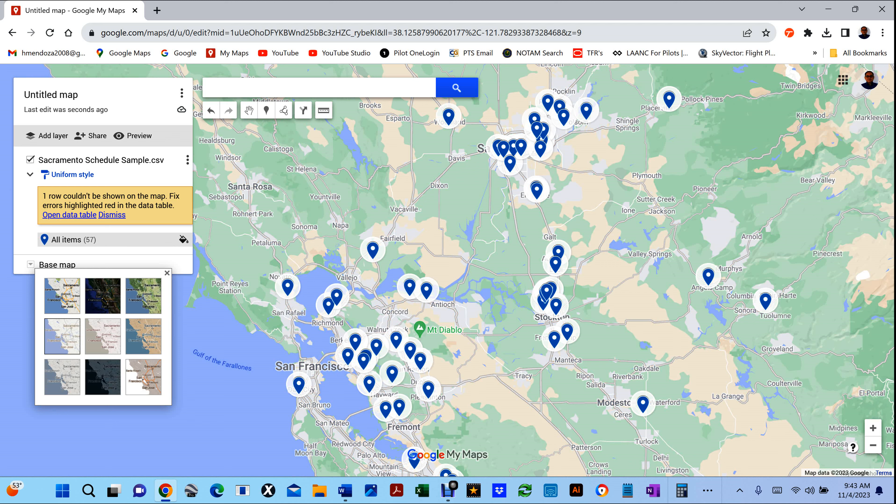
# - Recolor all items in the Sacramento Schedule Sample.csv layer to red, RGB (255, 82, 82), and close the styling options
pyautogui.click(183, 239)
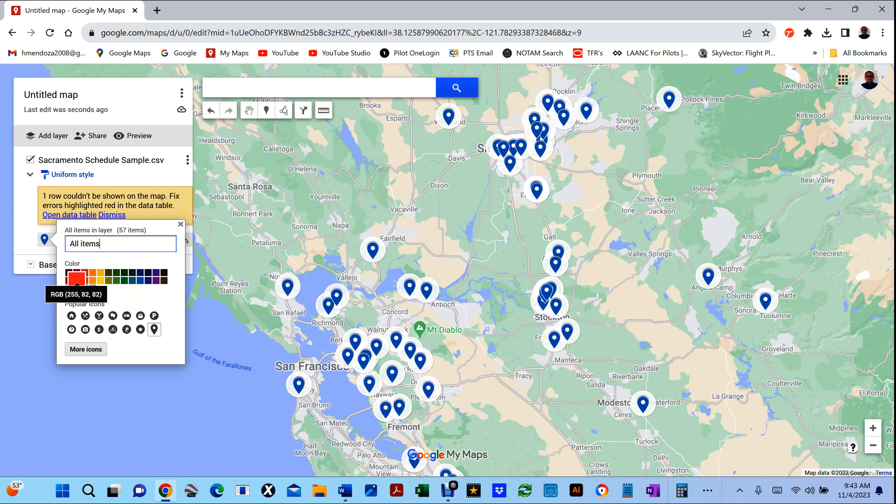
pyautogui.click(76, 279)
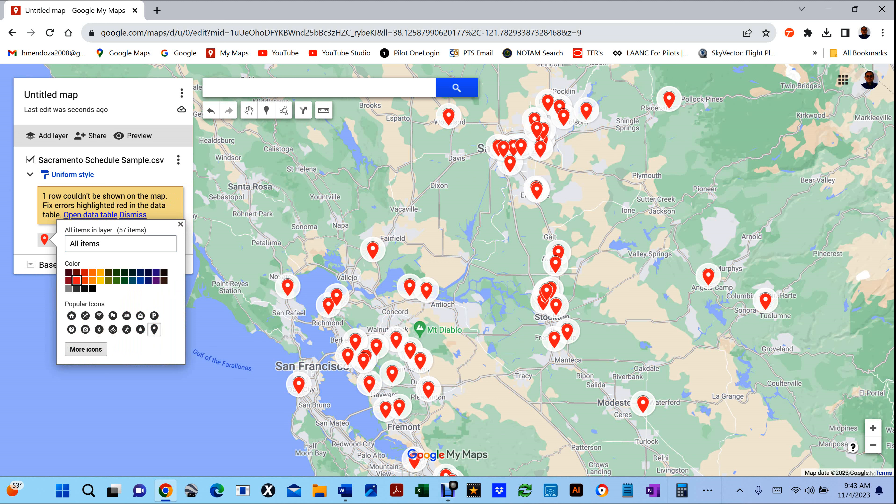
pyautogui.click(181, 224)
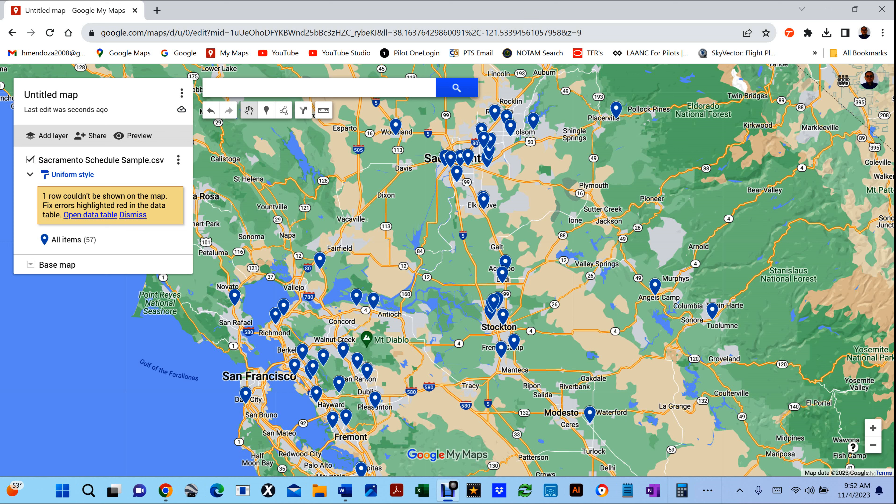
pyautogui.click(235, 296)
pyautogui.click(30, 265)
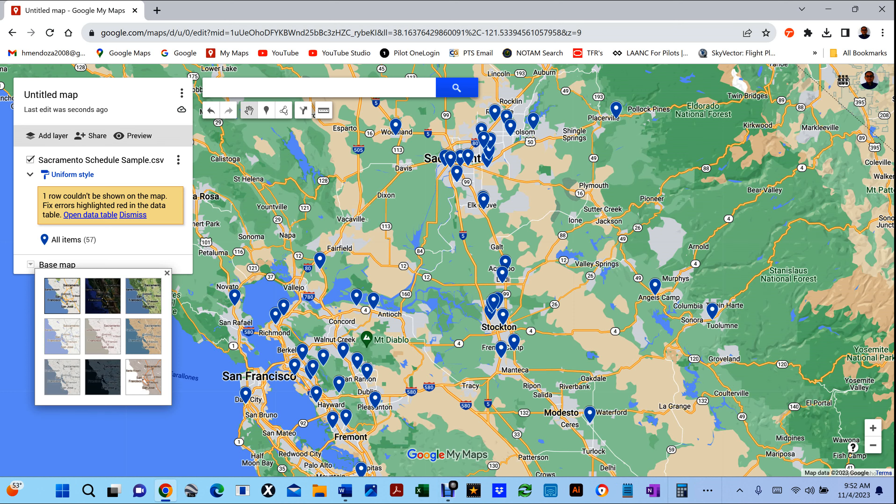
pyautogui.click(167, 273)
# - Set the map's base map to Light Political
pyautogui.scroll(-3, 586, 301)
pyautogui.scroll(3, 460, 298)
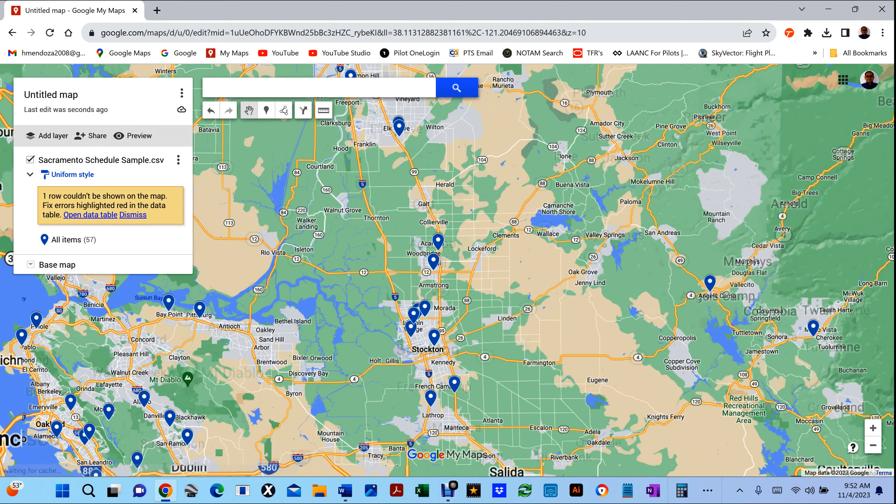
pyautogui.scroll(-2, 450, 297)
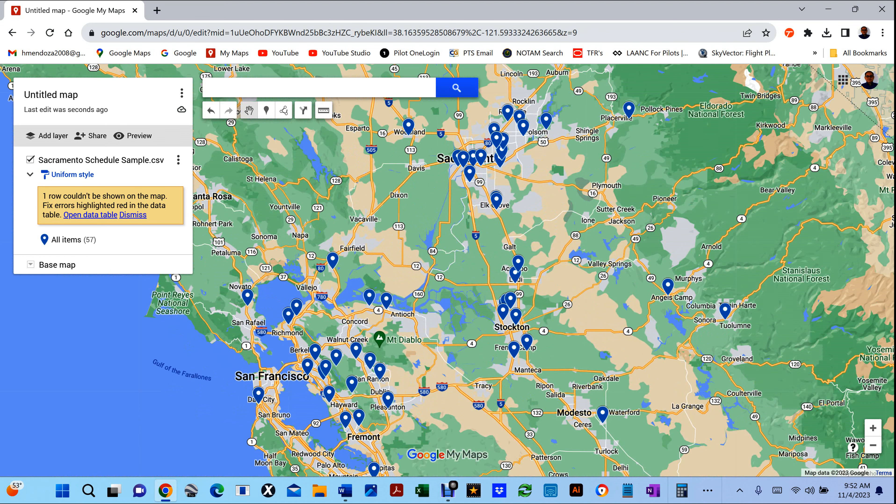
pyautogui.click(31, 264)
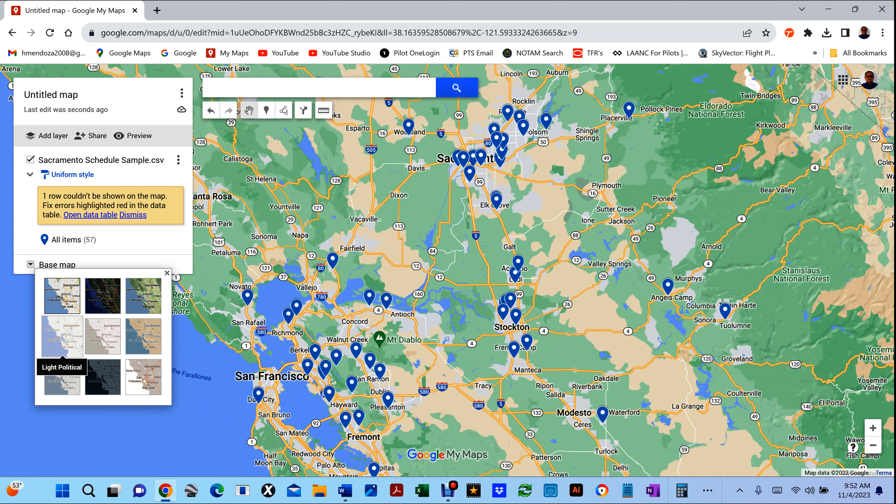
pyautogui.click(63, 337)
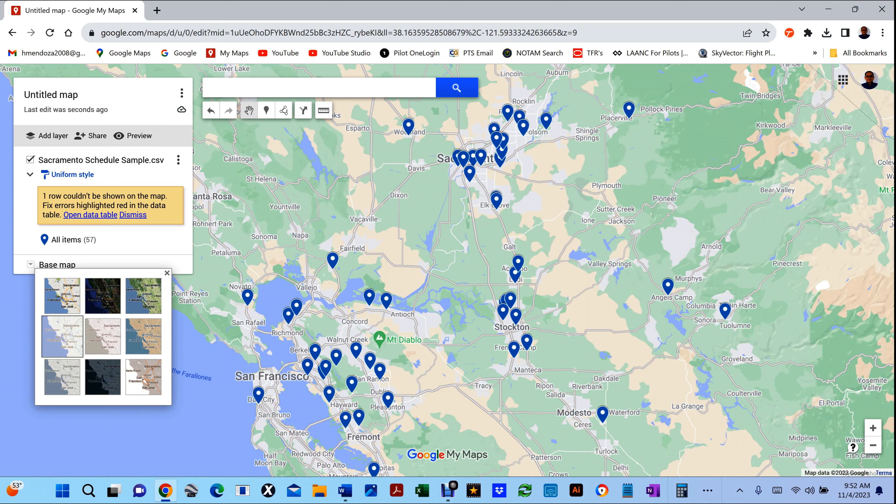
# - Try the Satellite base map and return to Light Political
pyautogui.click(103, 296)
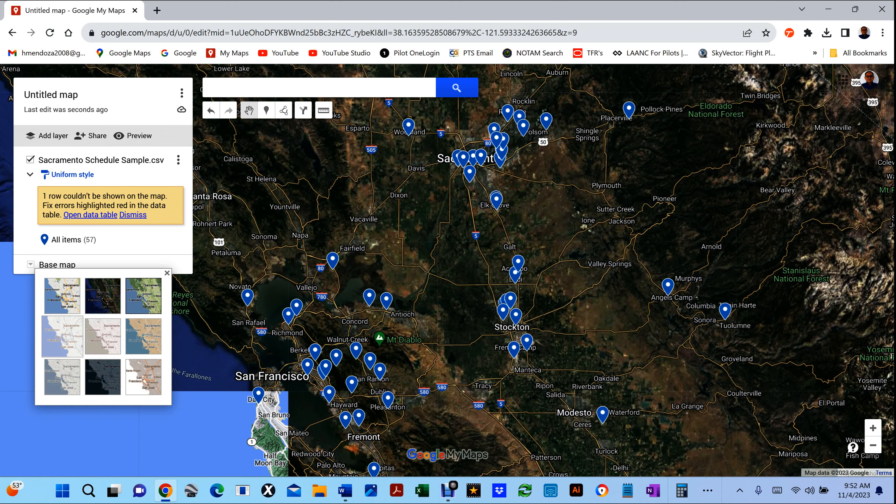
pyautogui.click(62, 337)
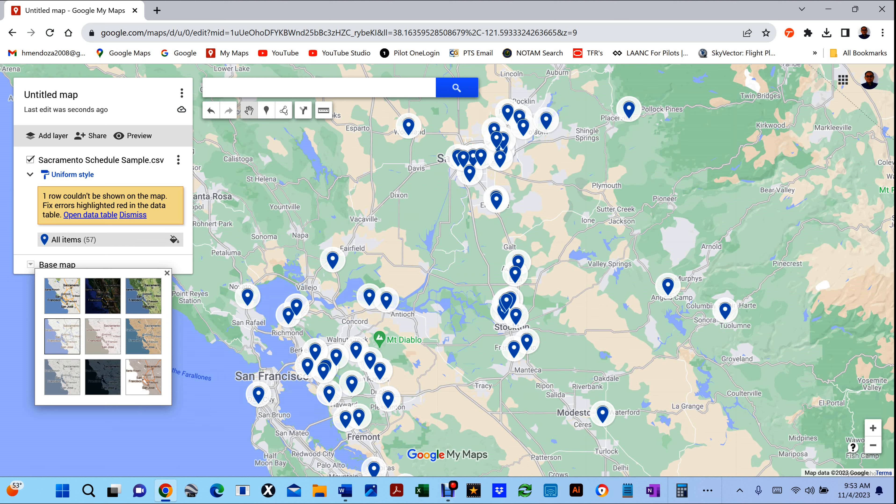
# - Recolor all items in the Sacramento Schedule Sample.csv layer to red
pyautogui.click(175, 240)
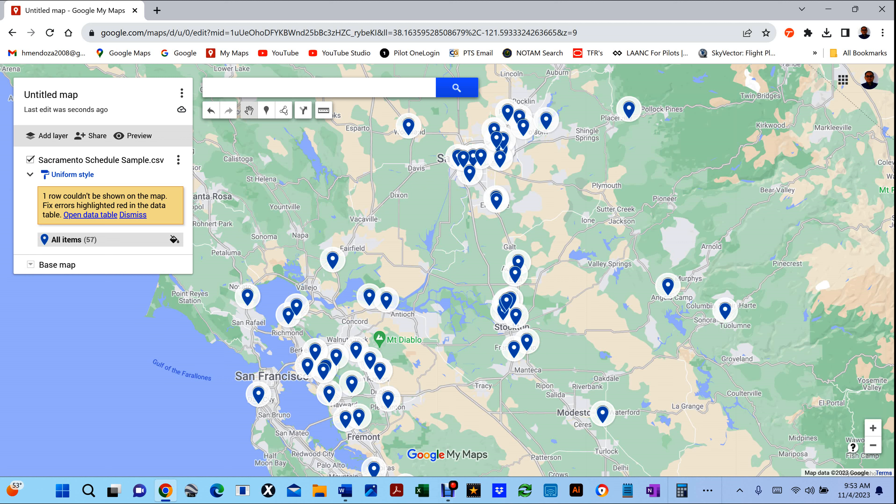
pyautogui.click(174, 240)
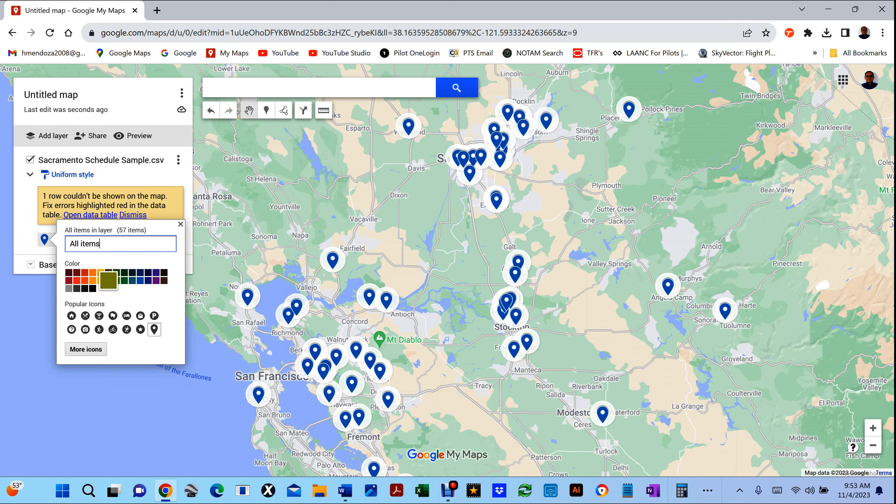
pyautogui.click(76, 280)
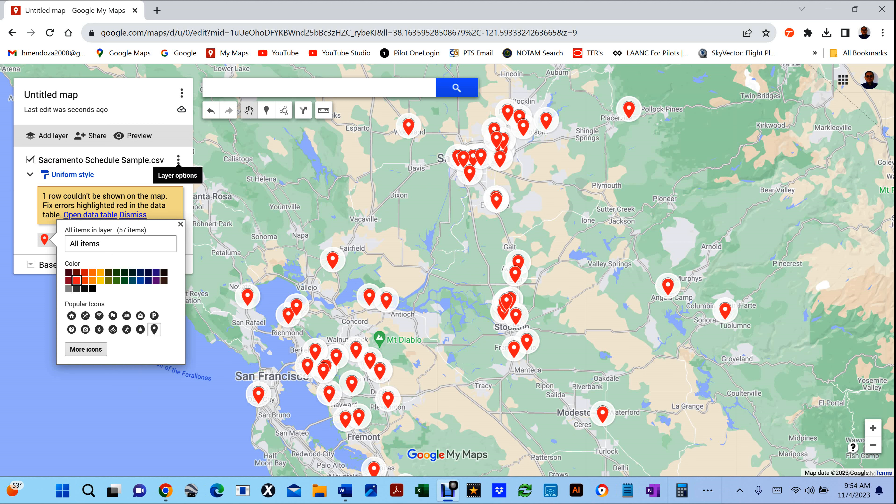
# - Open the data table of the Sacramento Schedule Sample.csv layer and delete the first row, which is flagged with location errors
pyautogui.click(178, 161)
pyautogui.click(179, 161)
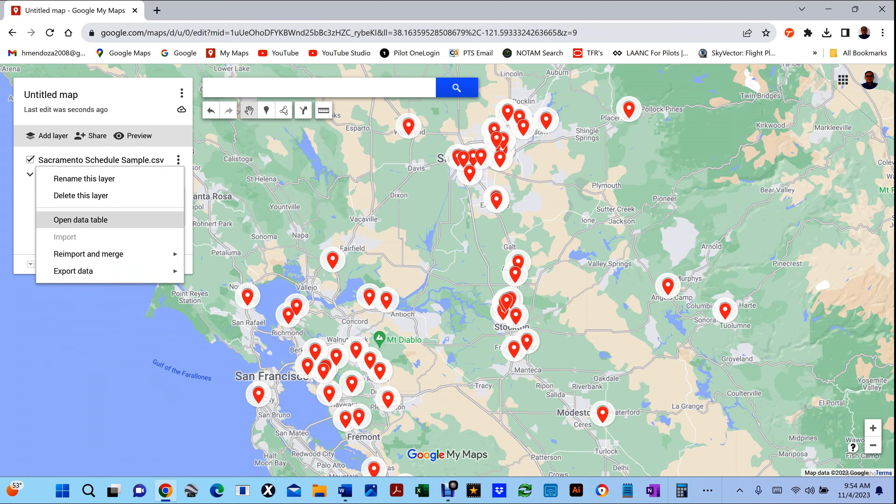
pyautogui.click(81, 220)
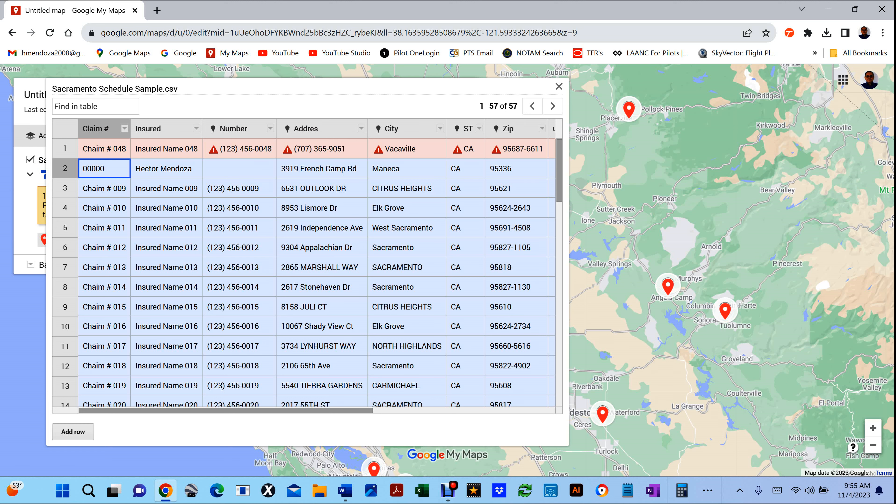
pyautogui.click(104, 148)
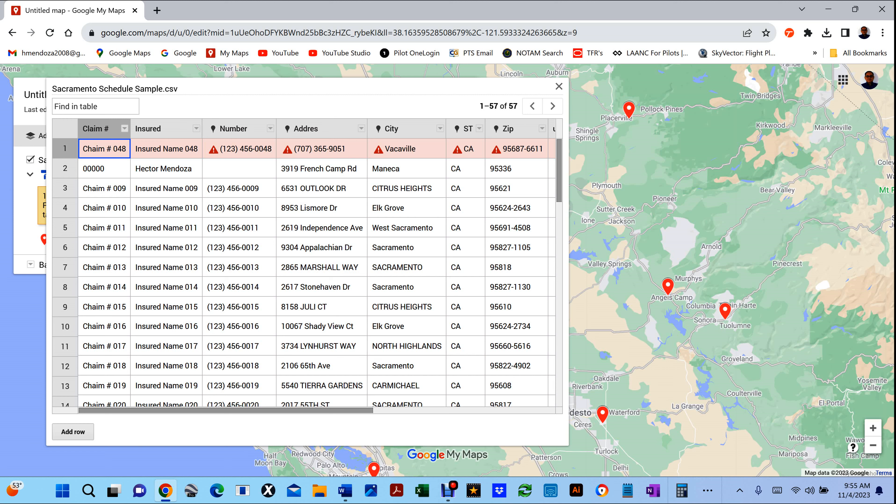
pyautogui.rightClick(66, 148)
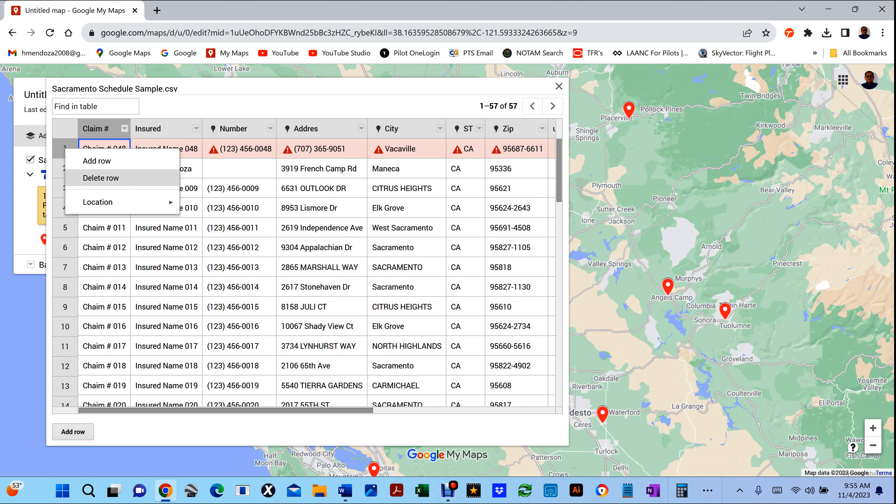
pyautogui.click(101, 178)
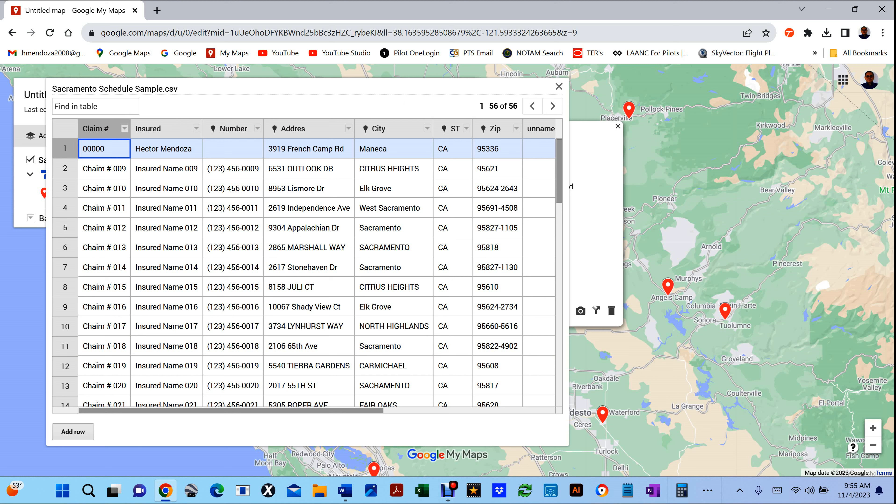
# - Check the row options for the first entry, look through the rest of the data table, and close it
pyautogui.click(164, 149)
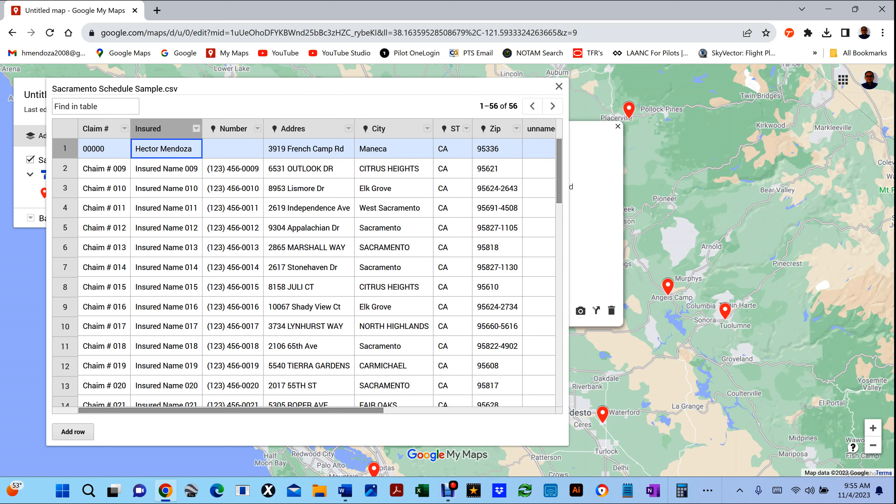
pyautogui.rightClick(165, 148)
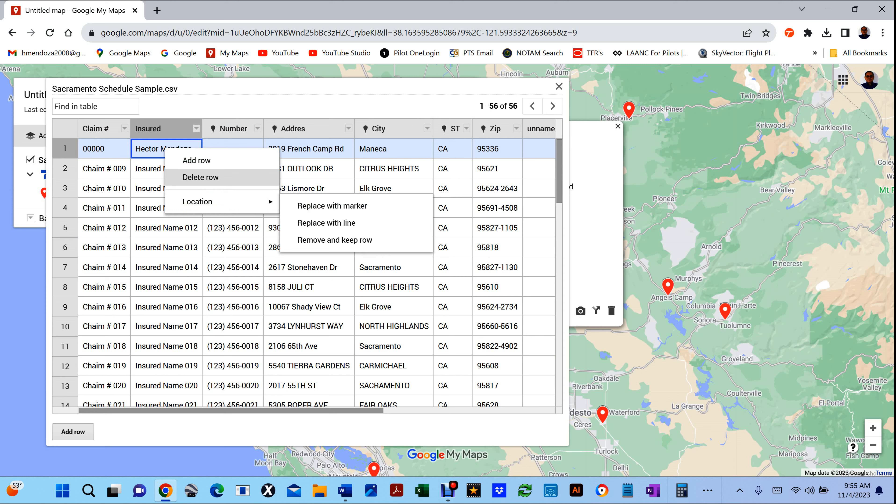
pyautogui.click(104, 148)
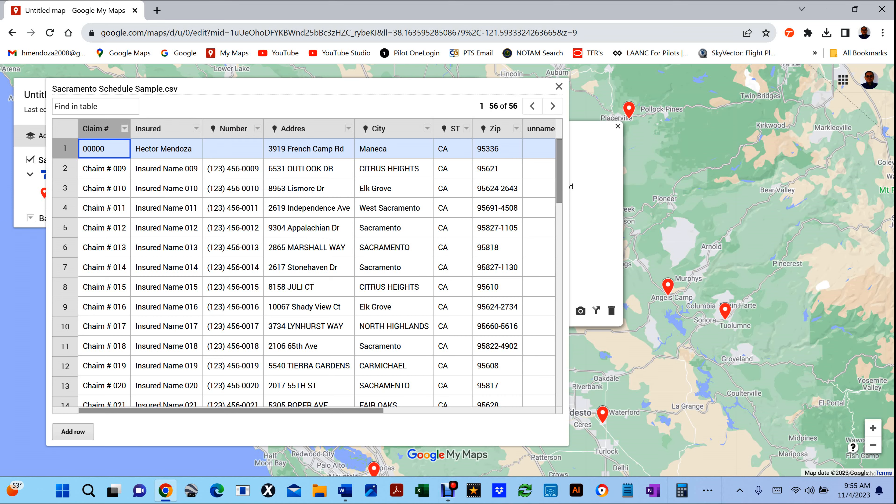
pyautogui.scroll(-20, 307, 219)
pyautogui.scroll(-2, 307, 218)
pyautogui.scroll(20, 308, 219)
pyautogui.press('Escape')
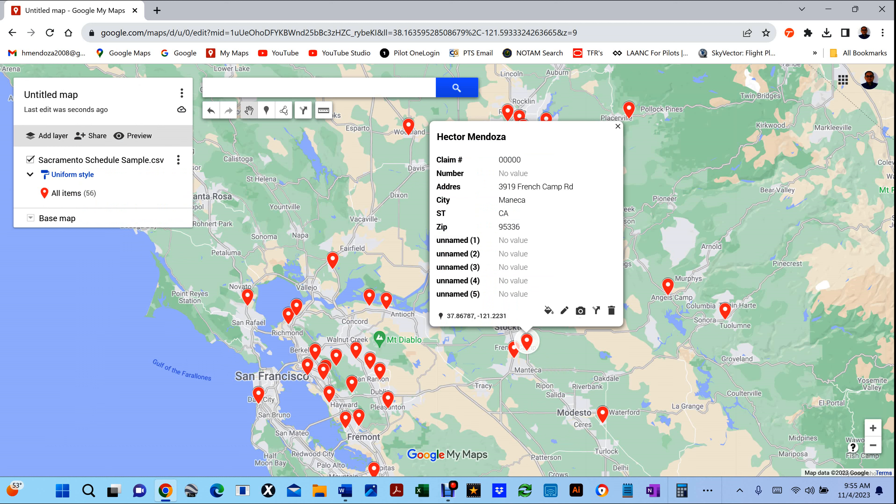
# - Expand the layer's item list and view the details of the first item, Insured Name 009 and Insured Name 013
pyautogui.click(30, 174)
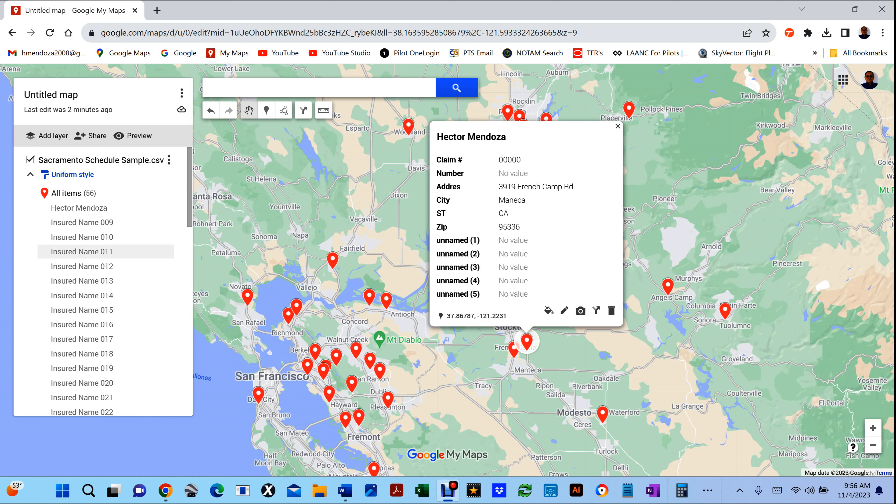
pyautogui.click(78, 208)
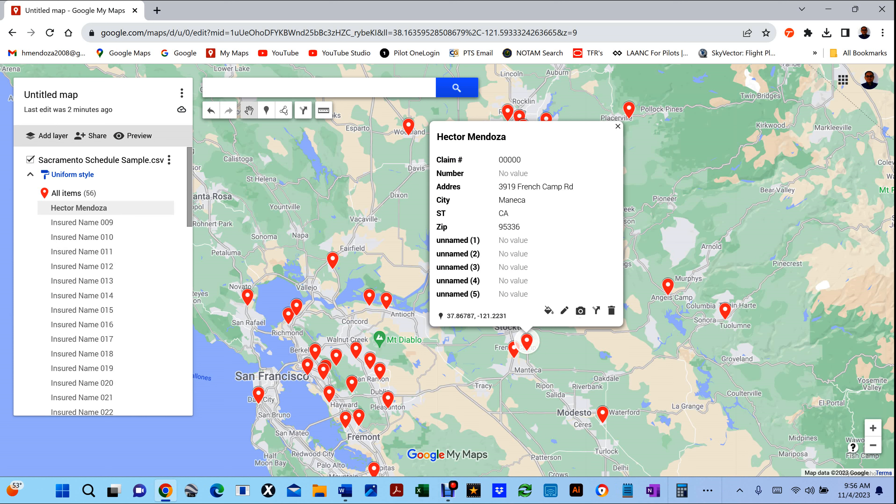
pyautogui.click(82, 222)
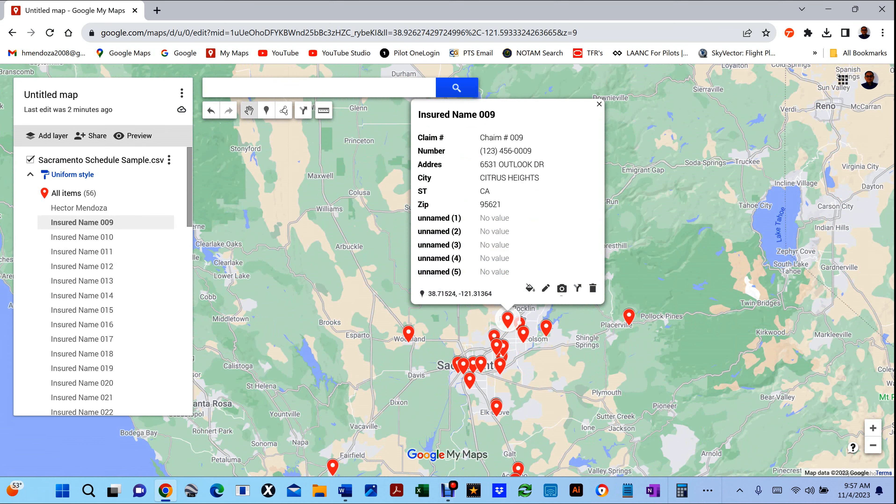
pyautogui.click(82, 280)
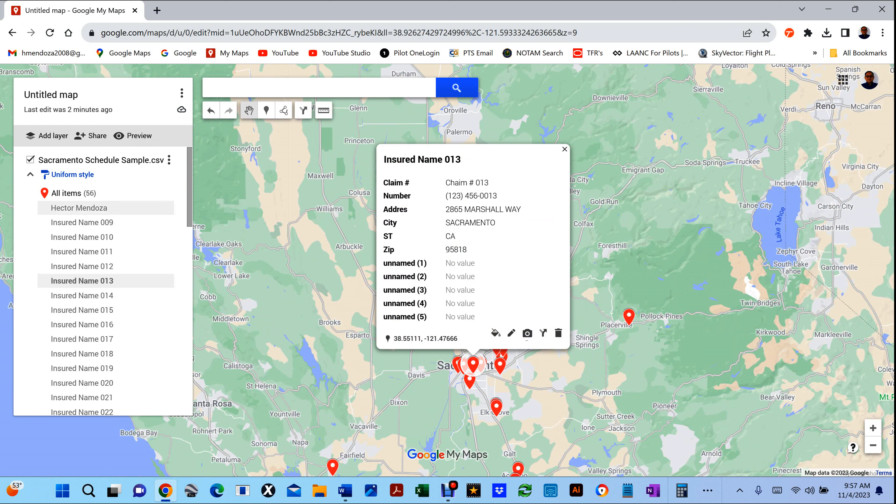
# - Rename the first item in the layer to the owner's first name followed by "'s RV", save it, and close its details
pyautogui.click(79, 207)
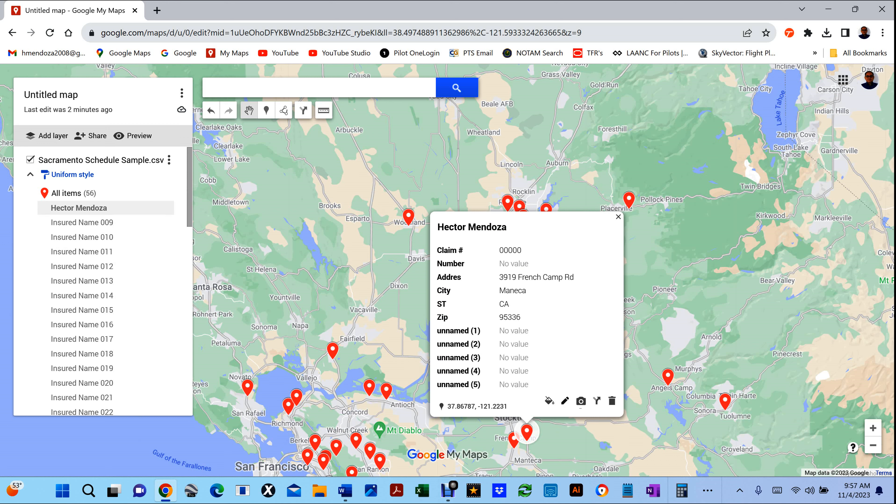
pyautogui.click(565, 401)
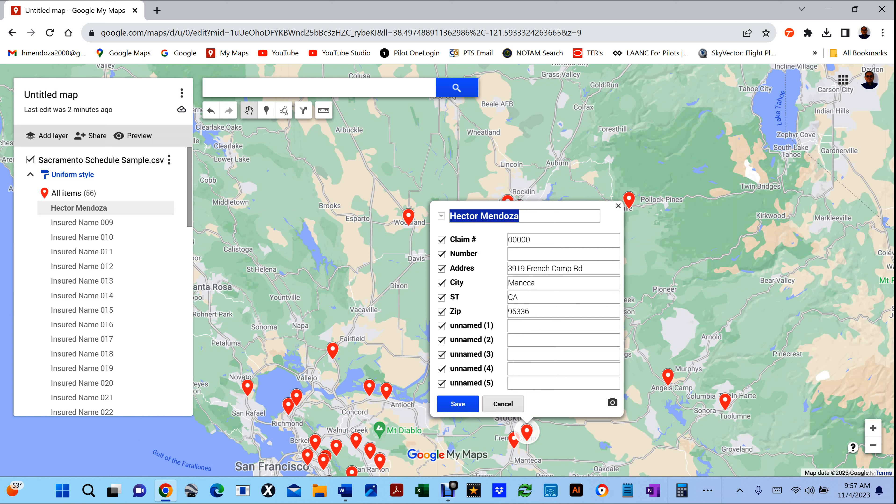
pyautogui.doubleClick(490, 216)
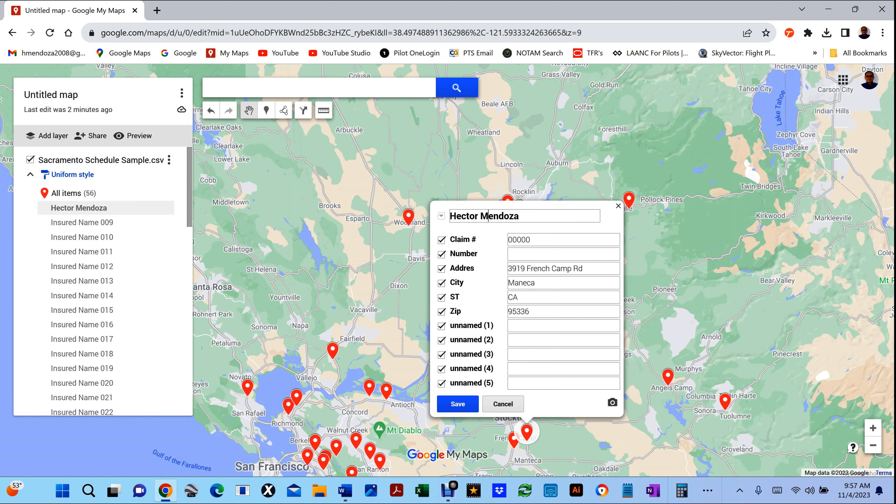
pyautogui.write('V')
pyautogui.press('BackSpace')
pyautogui.press('BackSpace')
pyautogui.write("'s RV")
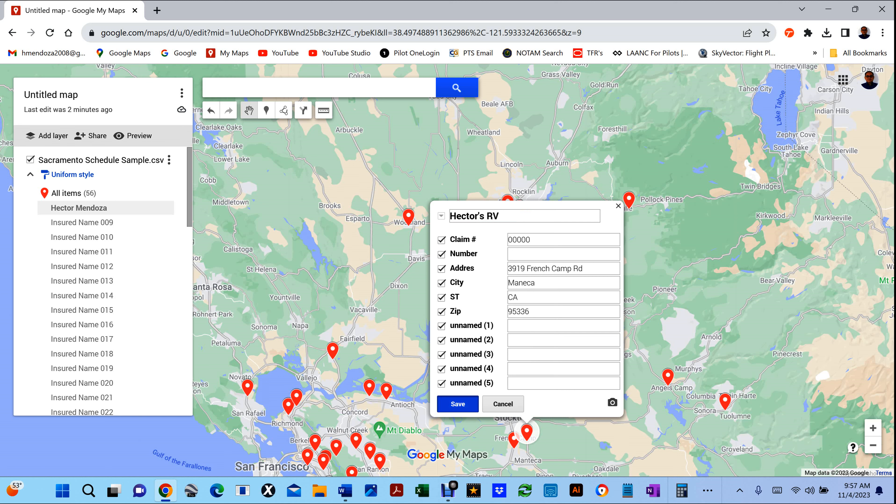
pyautogui.press('Return')
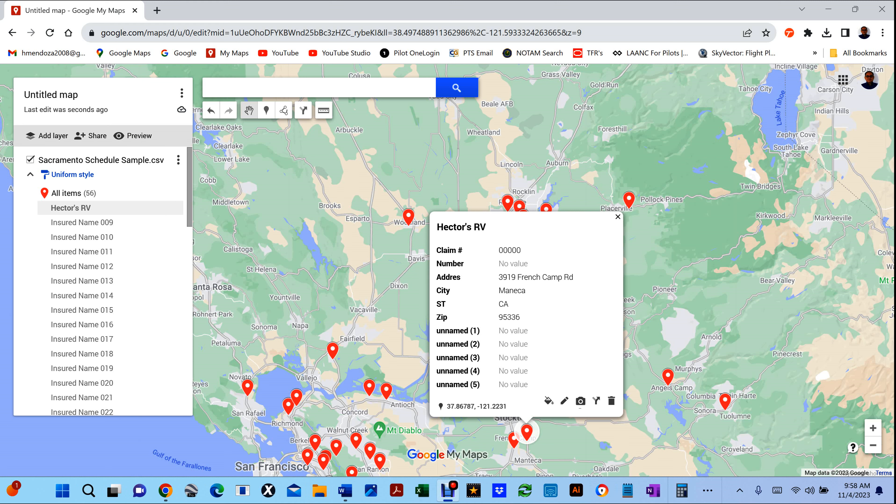
pyautogui.click(617, 217)
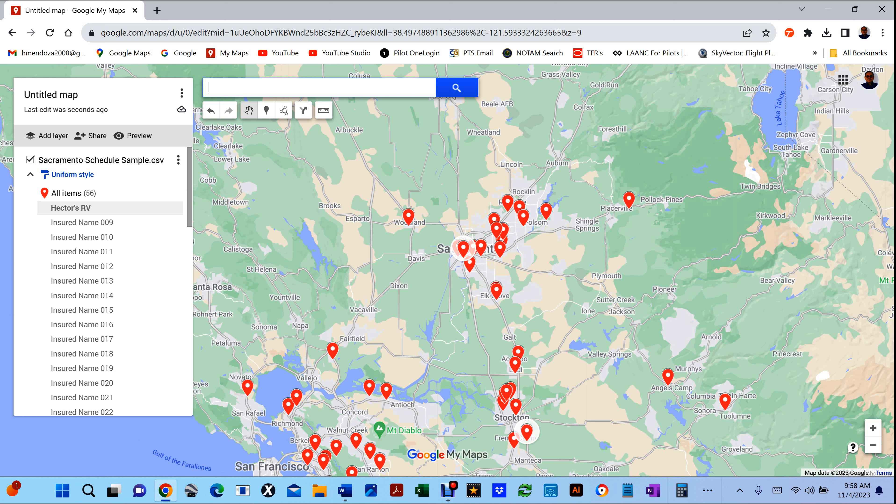
# - Compare the standard Map and Satellite base maps and go back to Light Political
pyautogui.scroll(-15, 99, 283)
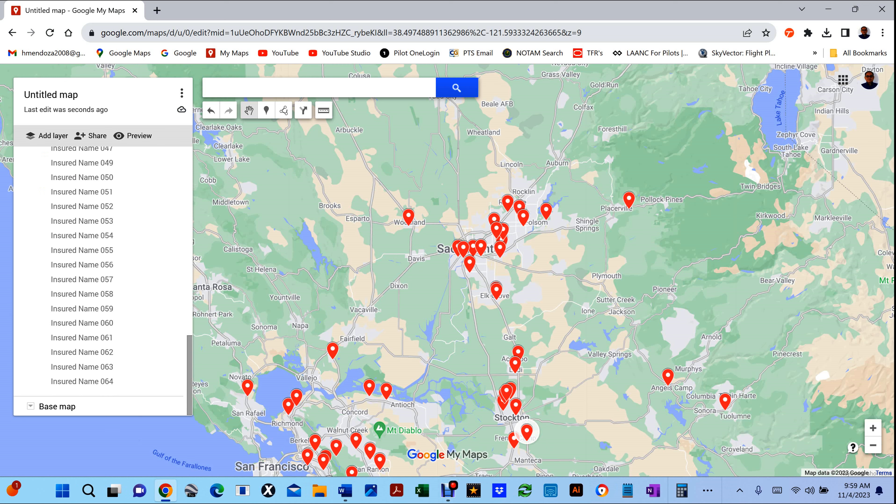
pyautogui.click(31, 406)
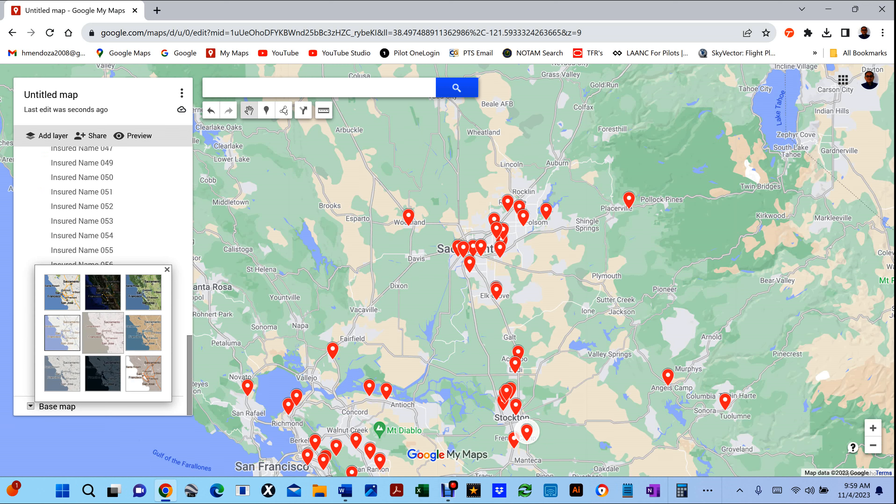
pyautogui.click(62, 292)
pyautogui.click(103, 292)
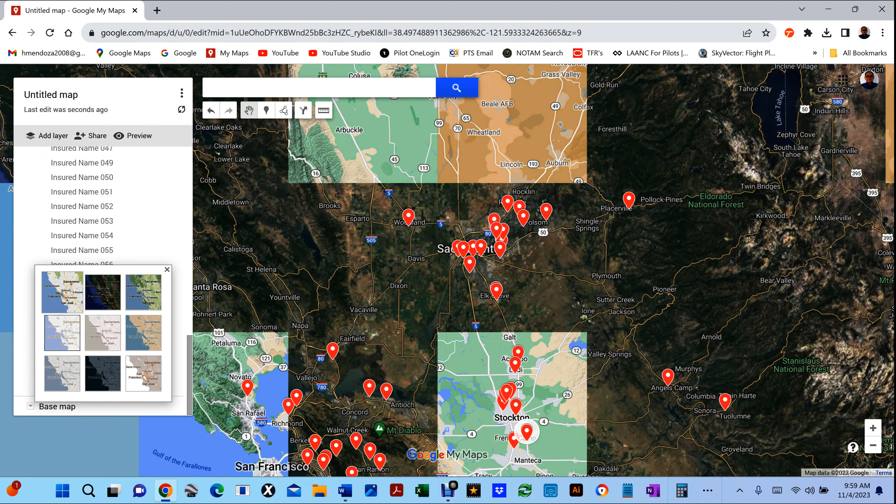
pyautogui.click(63, 292)
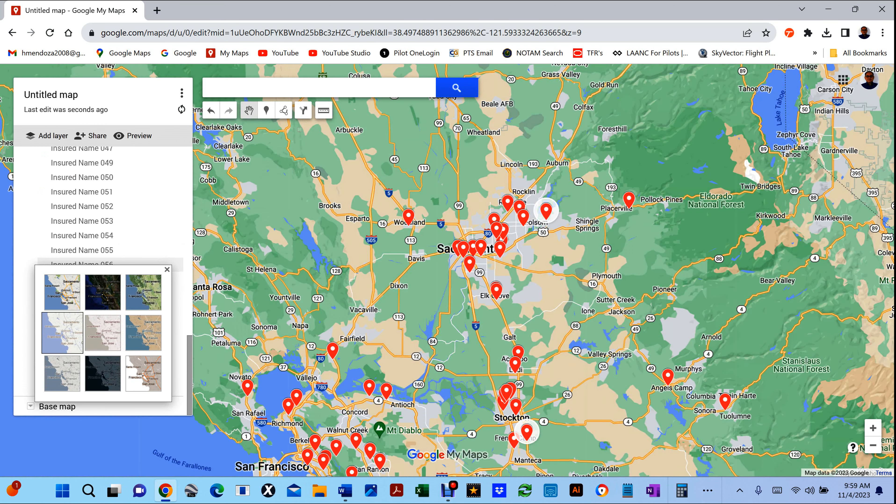
pyautogui.click(62, 333)
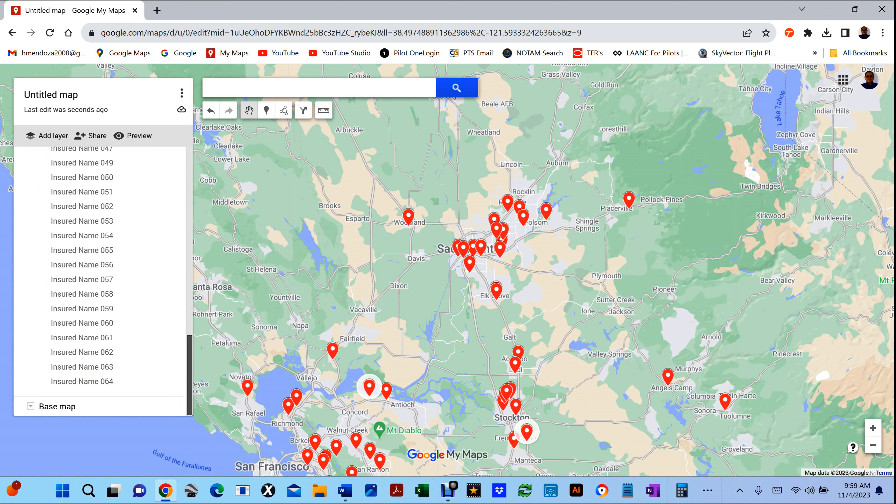
# - View the RV marker's details and its location near French Camp among the Stockton markers, and close the details
pyautogui.scroll(15, 106, 209)
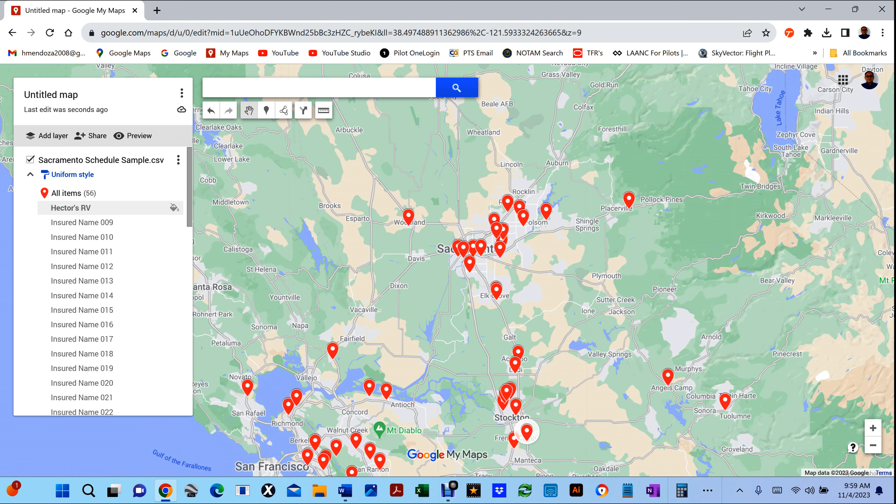
pyautogui.click(106, 207)
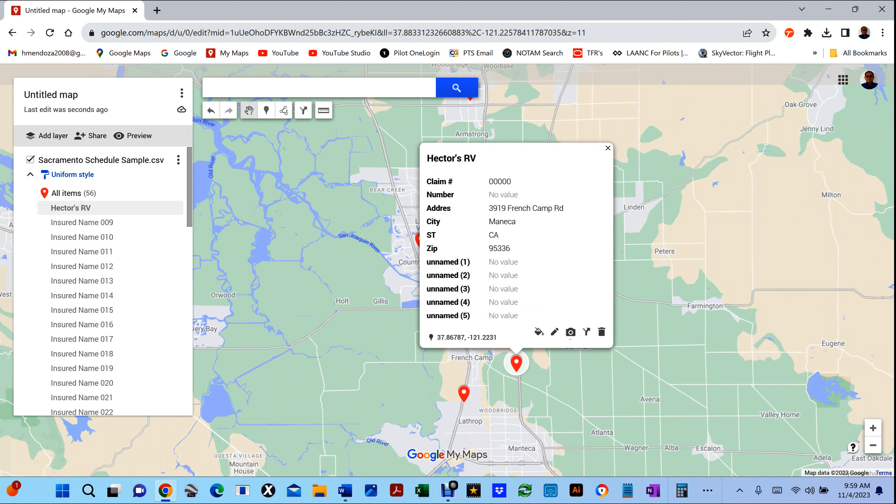
pyautogui.press('Escape')
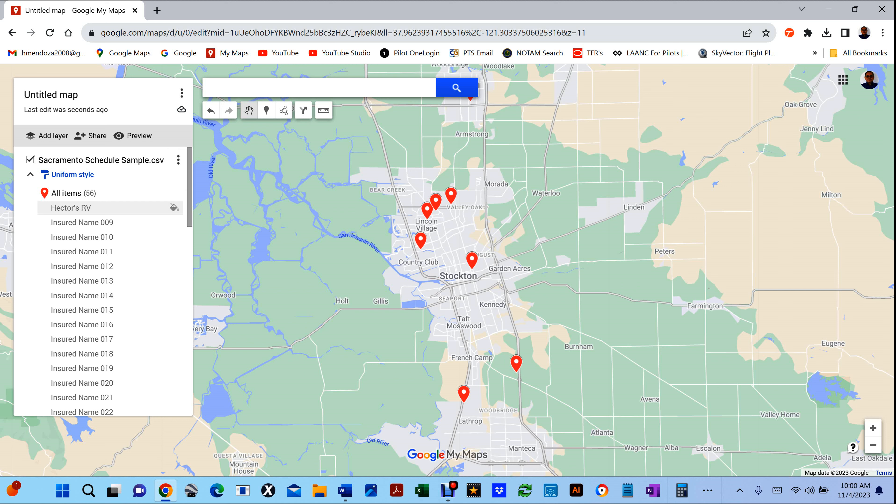
pyautogui.click(71, 208)
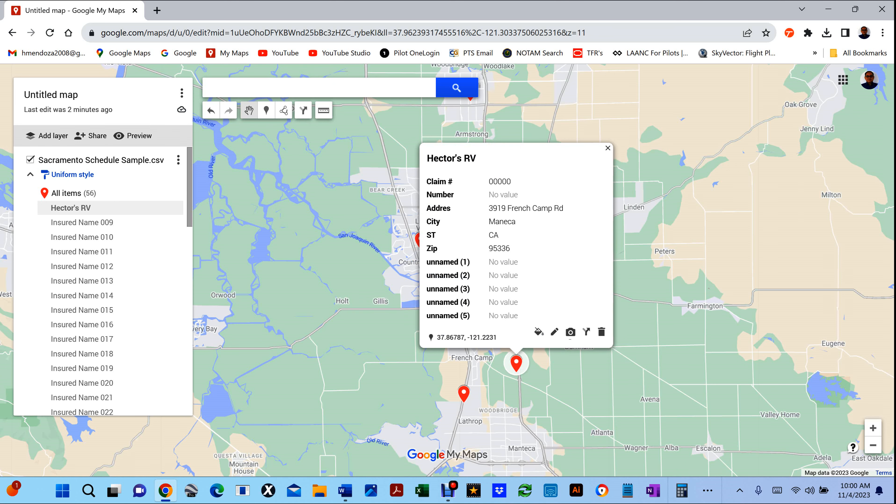
pyautogui.moveTo(357, 270); pyautogui.dragTo(319, 286)
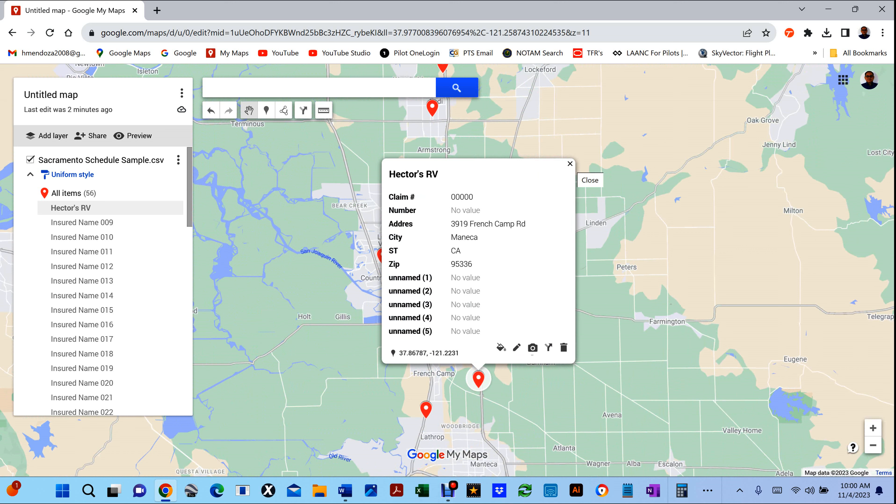
pyautogui.click(570, 164)
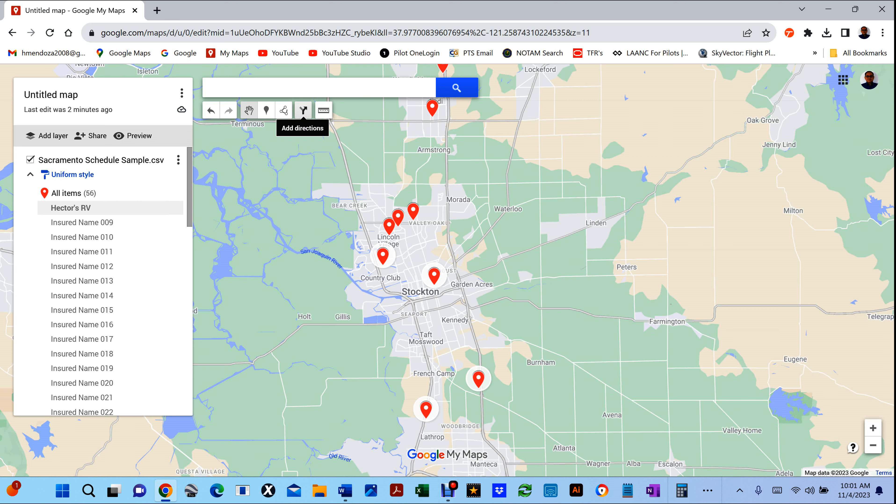
# - Create a driving route from the RV to Insured Name 023, 064 and 052, and name its layer Sunday 11/5/2023
pyautogui.click(303, 110)
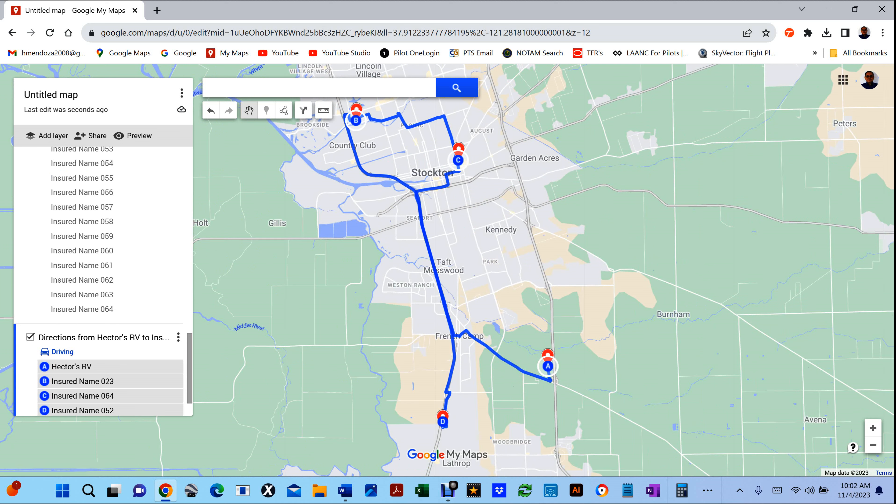
pyautogui.click(103, 338)
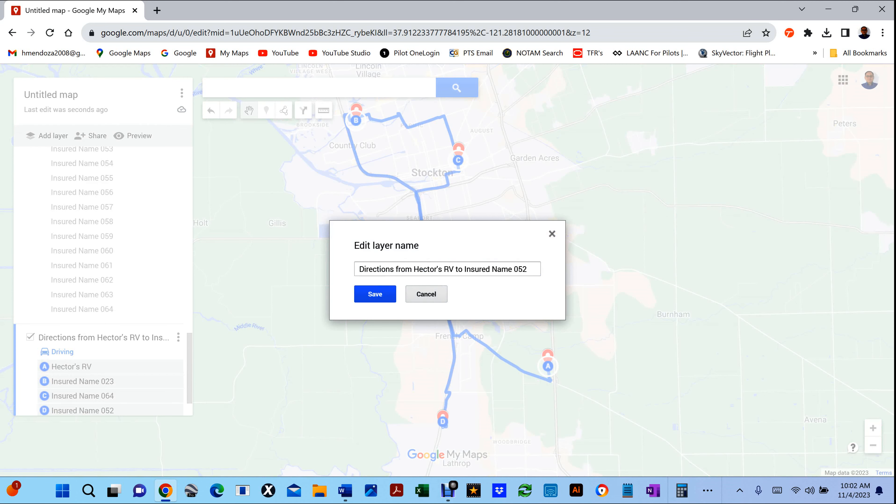
pyautogui.press('Tab')
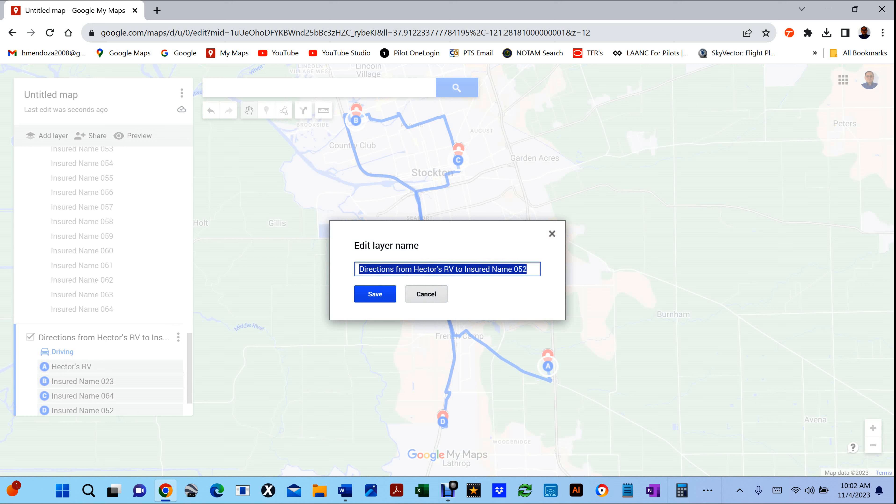
pyautogui.write('Sun')
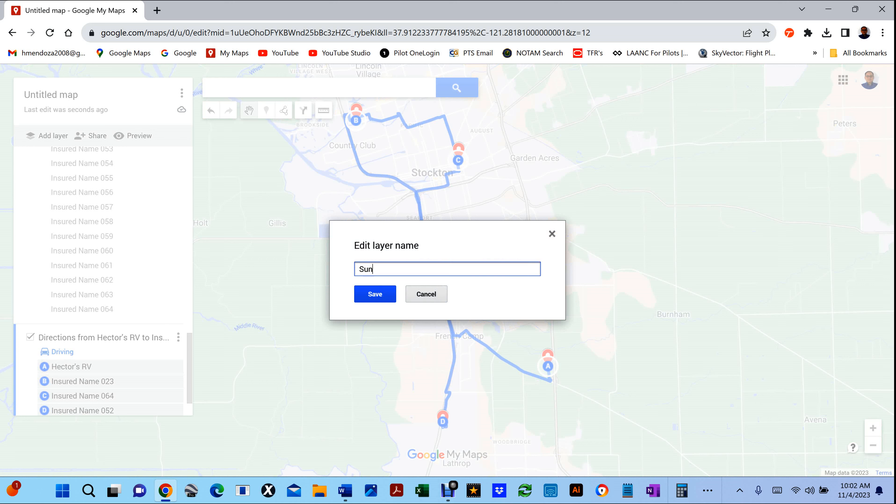
pyautogui.write('day 11/5/2023')
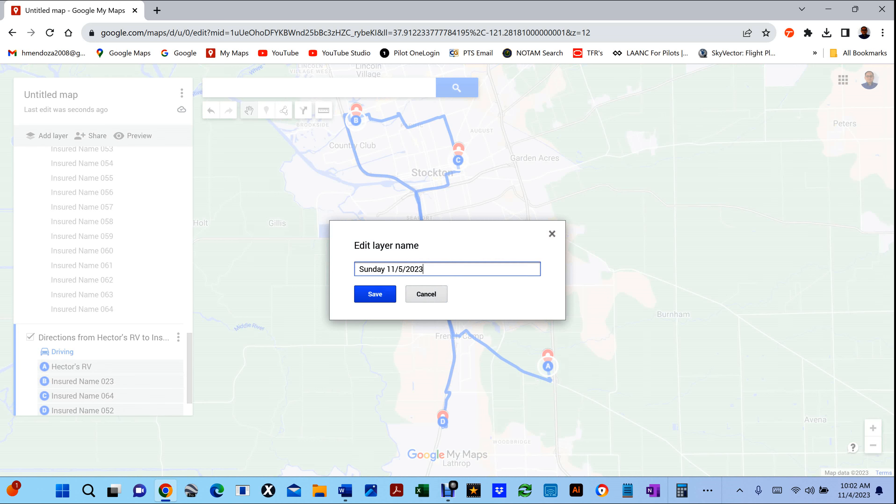
pyautogui.press('Return')
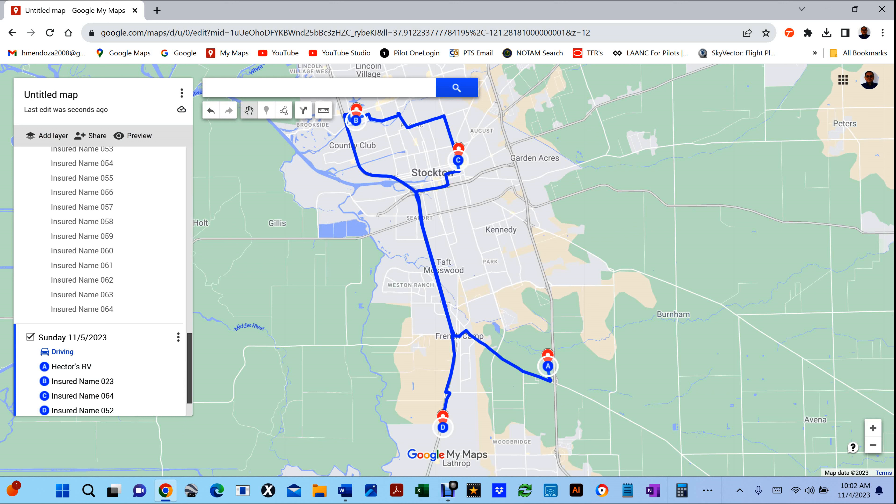
# - Review the Sunday route's stops against the surrounding claim markers and look through the item list of the claims layer
pyautogui.scroll(-2, 102, 282)
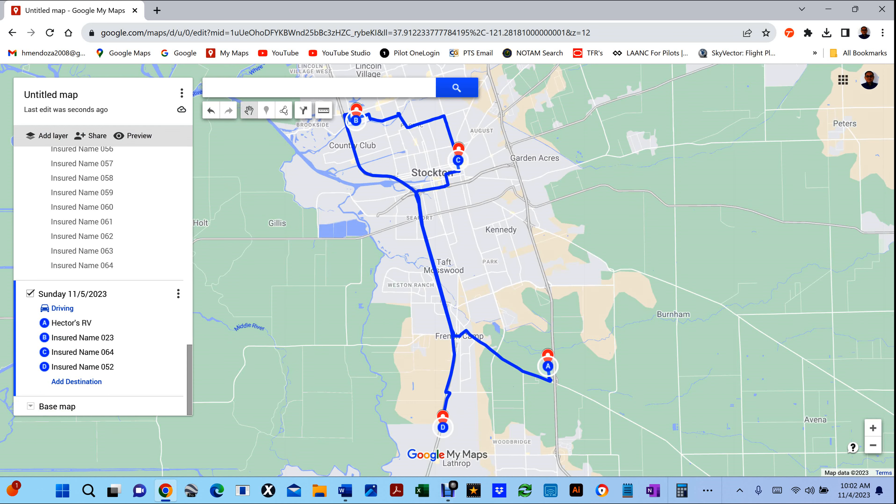
pyautogui.scroll(-1, 384, 347)
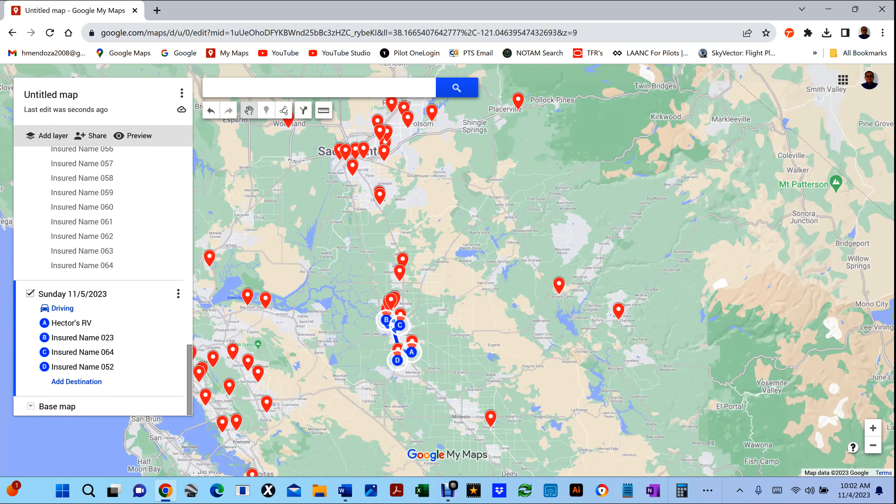
pyautogui.scroll(1, 381, 349)
pyautogui.scroll(-1, 381, 350)
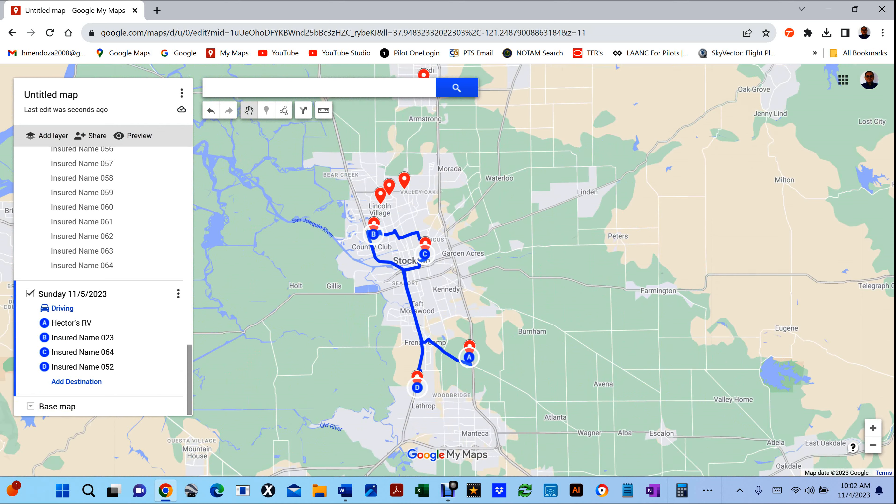
pyautogui.moveTo(381, 349); pyautogui.dragTo(415, 407)
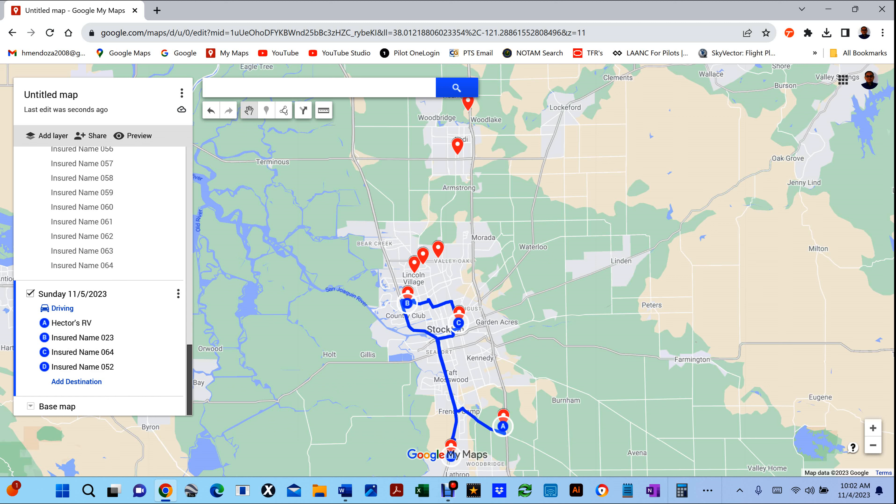
pyautogui.scroll(15, 102, 281)
pyautogui.scroll(3, 103, 280)
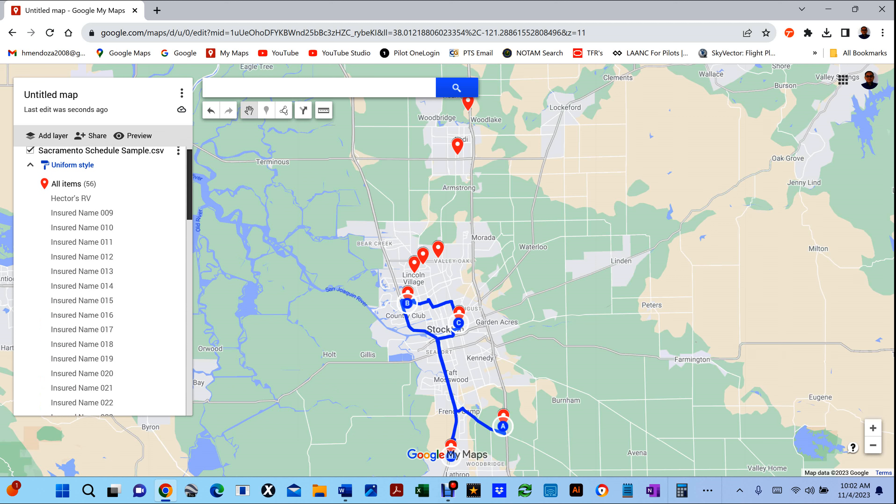
pyautogui.scroll(-20, 102, 280)
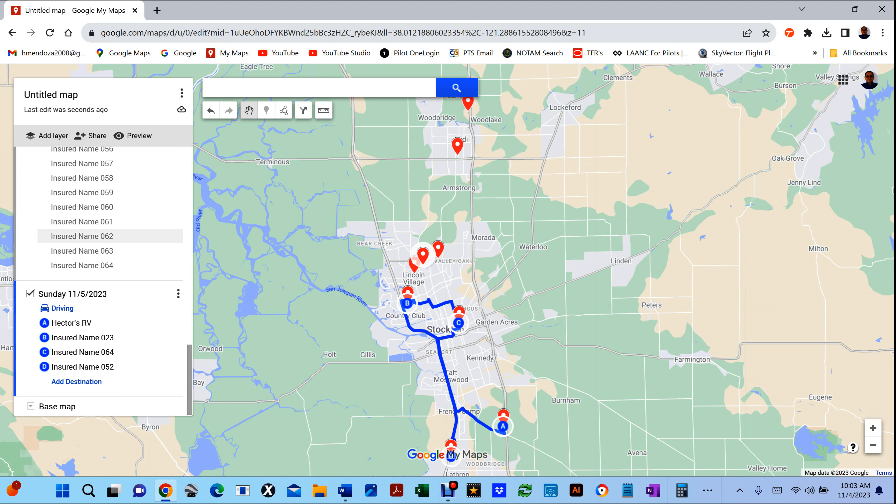
pyautogui.scroll(15, 103, 240)
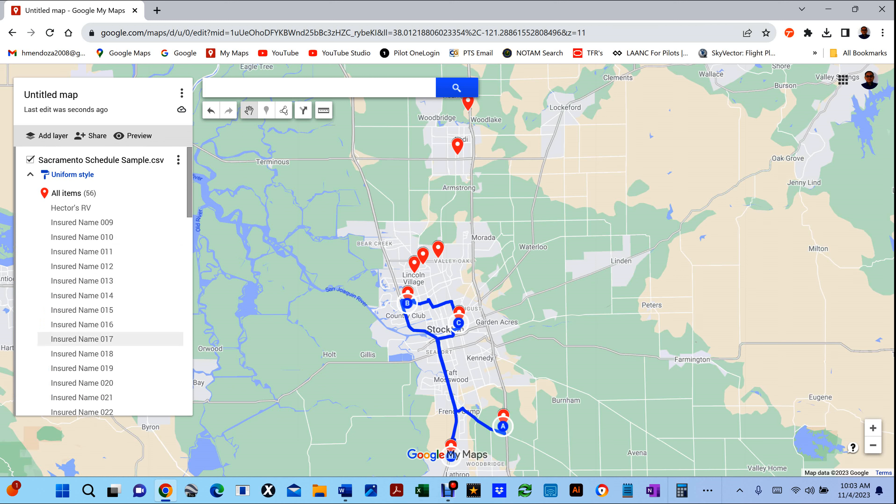
# - Delete the Sunday stops Insured Name 023, Insured Name 064 and Insured Name 052 from the Sacramento Schedule Sample.csv layer
pyautogui.scroll(-3, 102, 310)
pyautogui.click(82, 310)
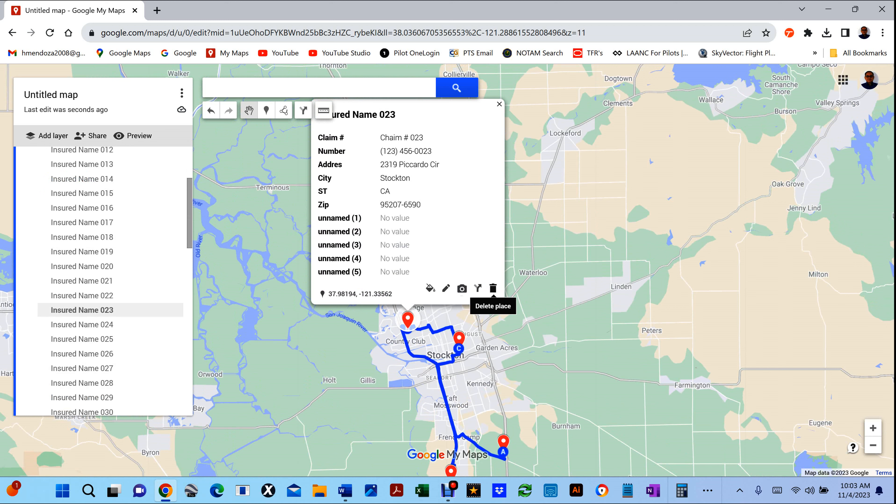
pyautogui.click(493, 289)
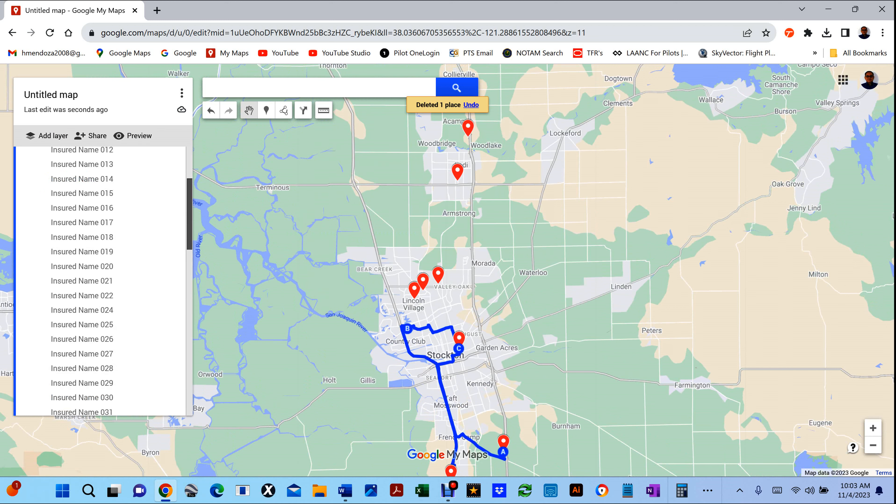
pyautogui.scroll(-10, 101, 281)
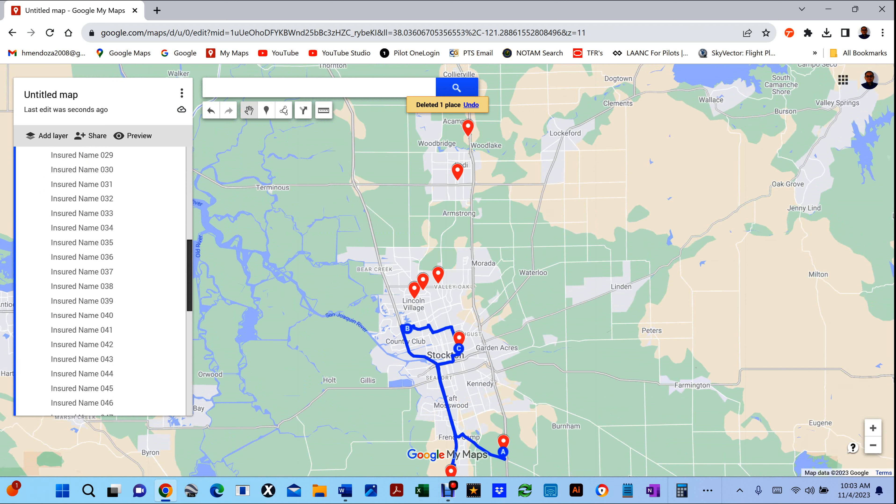
pyautogui.scroll(-6, 106, 347)
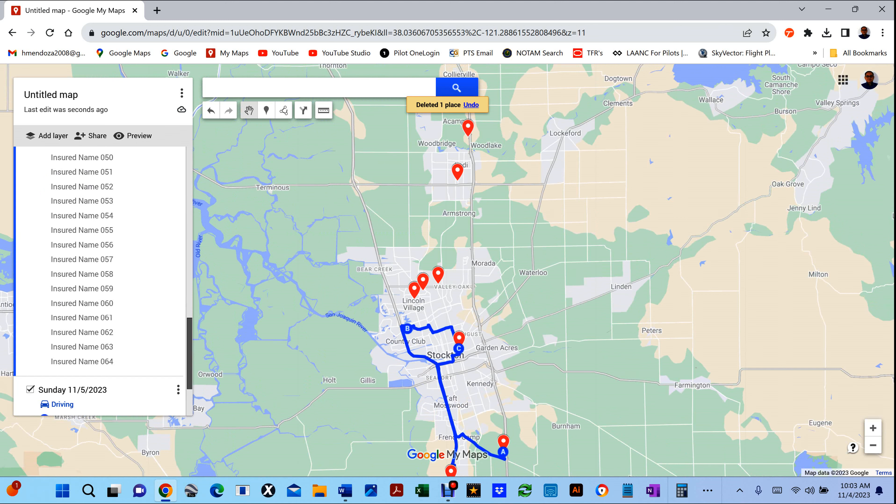
pyautogui.click(82, 362)
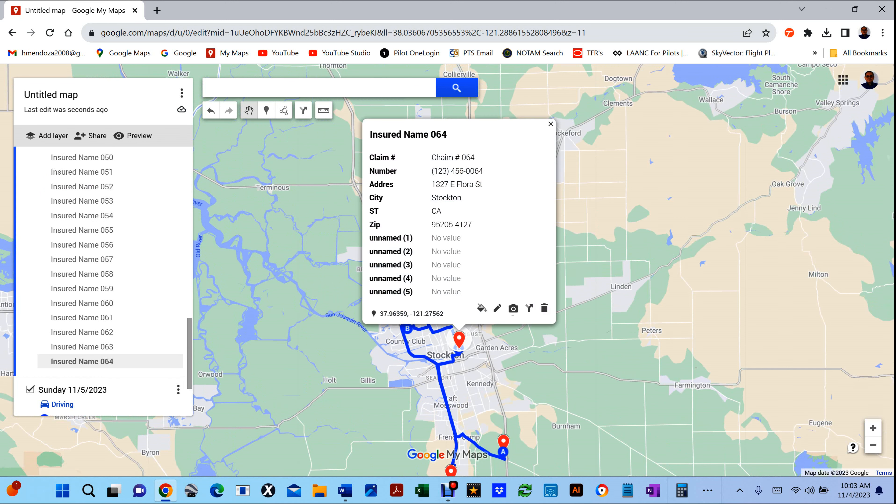
pyautogui.click(544, 308)
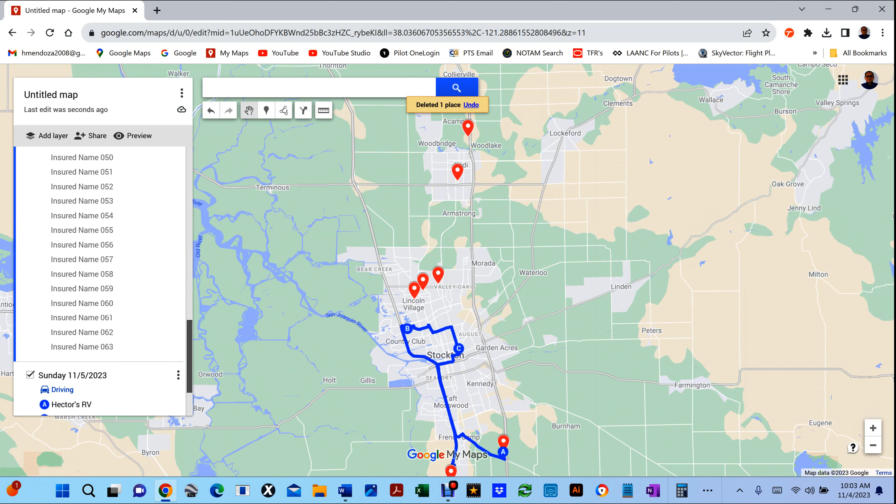
pyautogui.scroll(1, 106, 318)
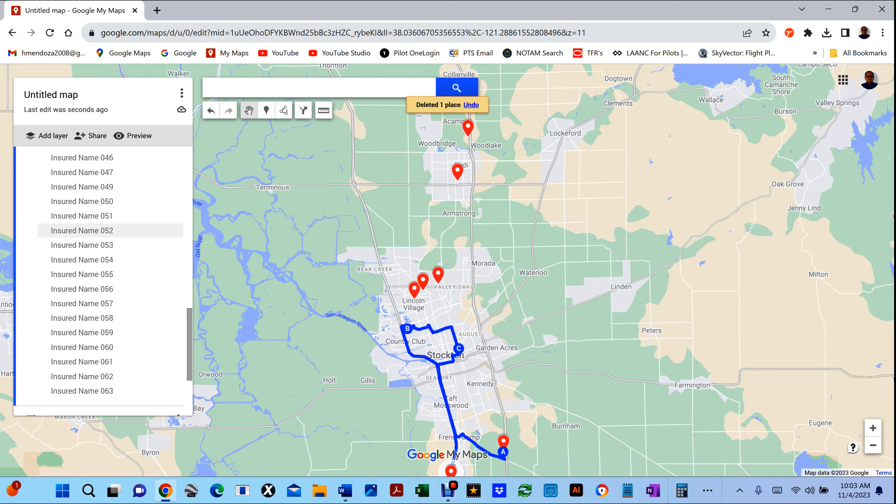
pyautogui.click(81, 230)
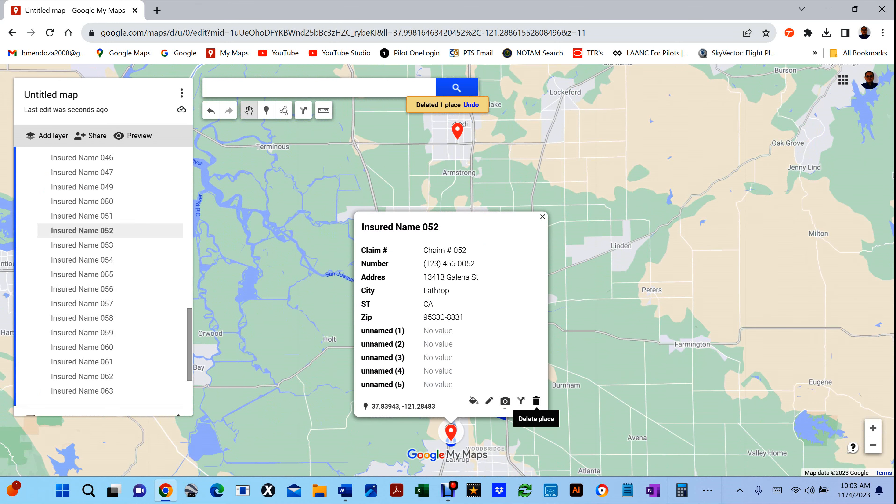
pyautogui.click(536, 401)
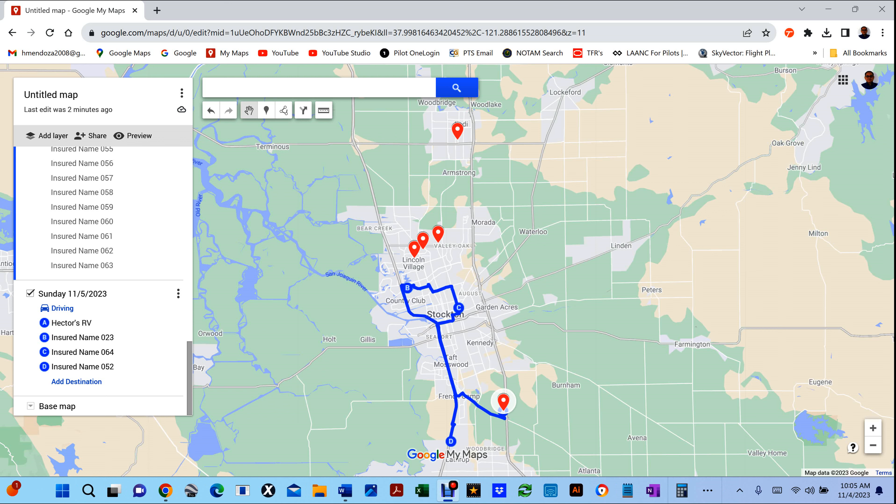
# - View the RV marker's details and its location relative to the three claim markers around Lincoln Village, and close the details
pyautogui.click(503, 401)
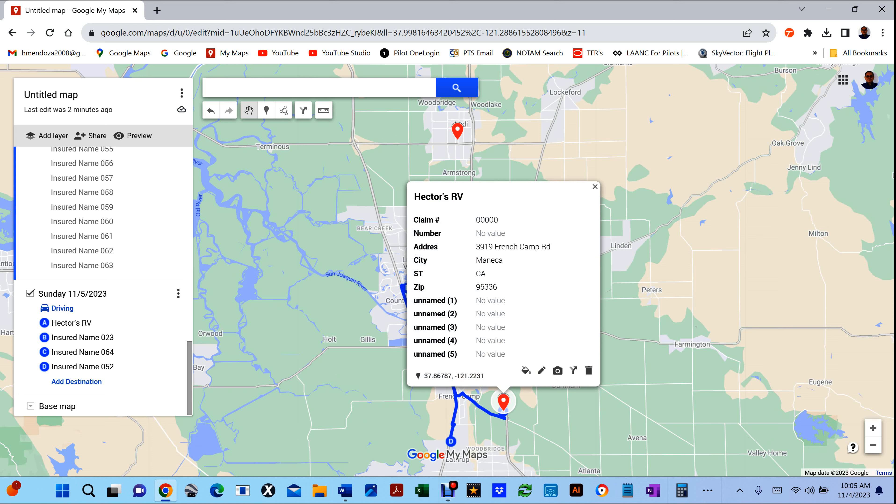
pyautogui.press('Escape')
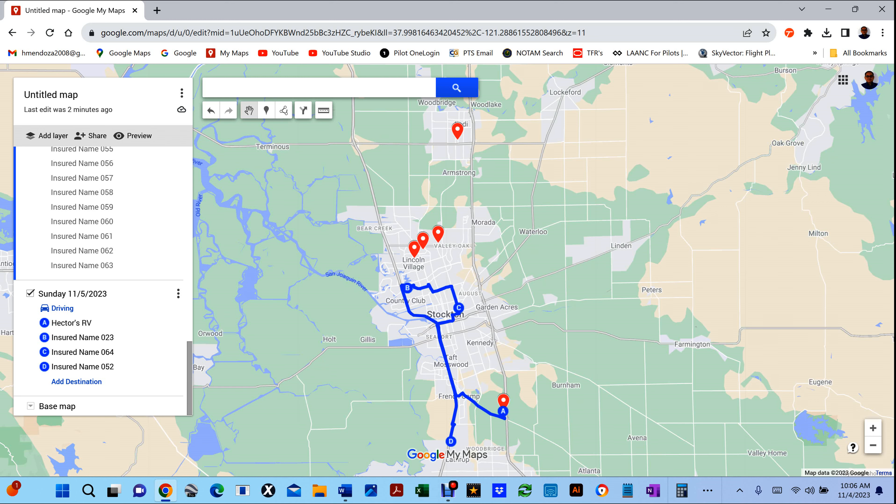
pyautogui.moveTo(497, 305); pyautogui.dragTo(655, 265)
pyautogui.scroll(1, 656, 266)
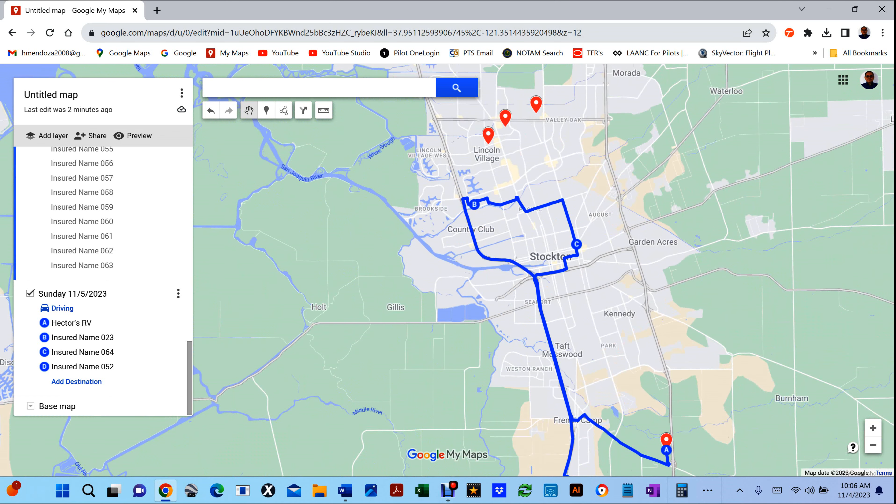
pyautogui.moveTo(655, 265); pyautogui.dragTo(707, 282)
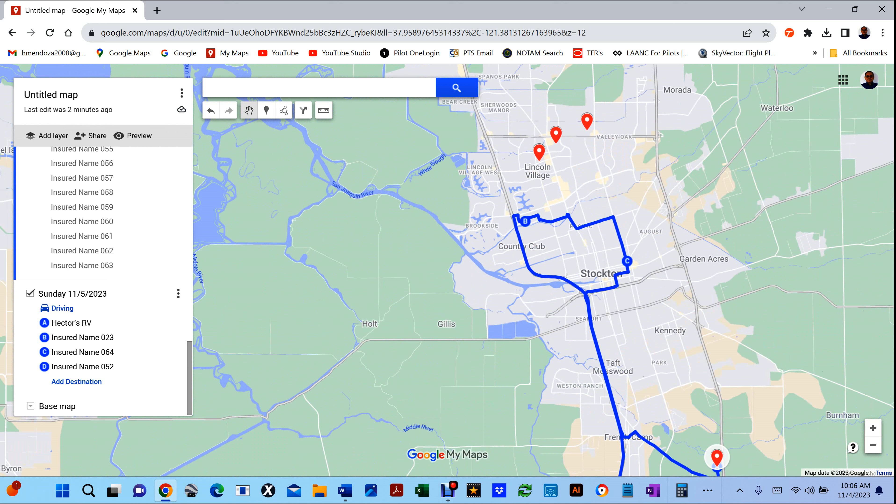
pyautogui.click(716, 458)
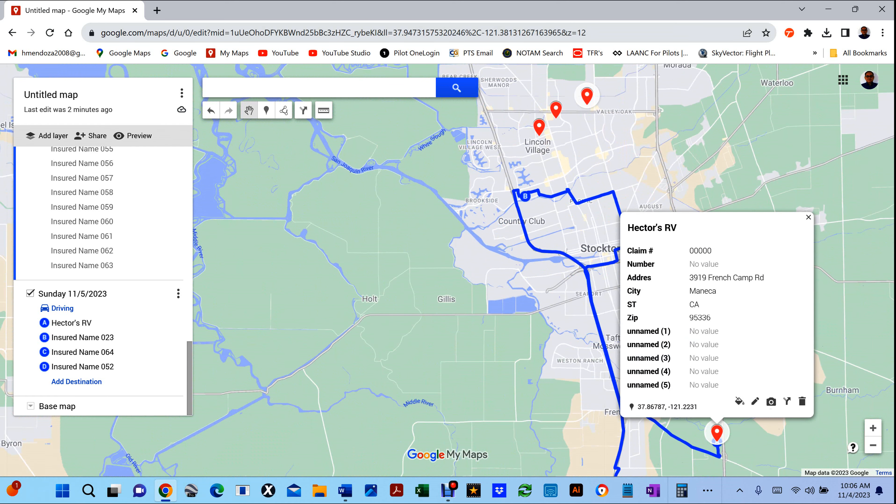
pyautogui.click(808, 218)
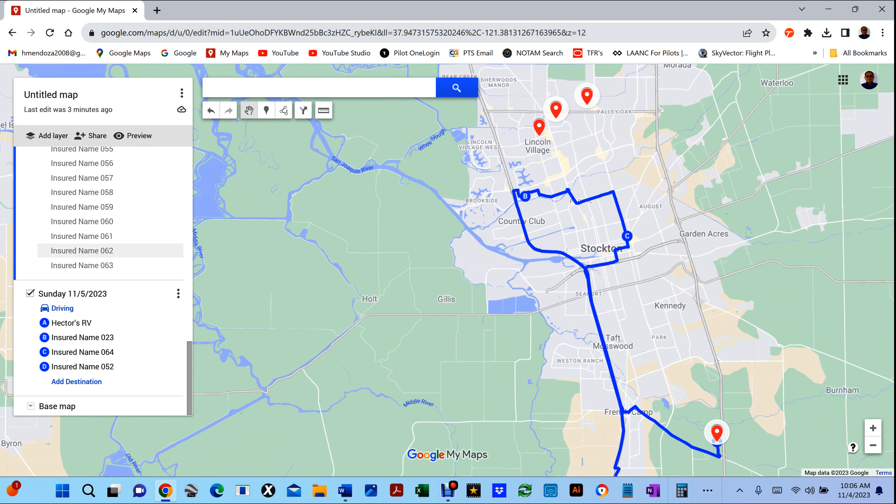
# - Create a driving route from the RV to Insured Name 024, 062 and 025, and name its layer Monday 11/6/2023
pyautogui.click(82, 251)
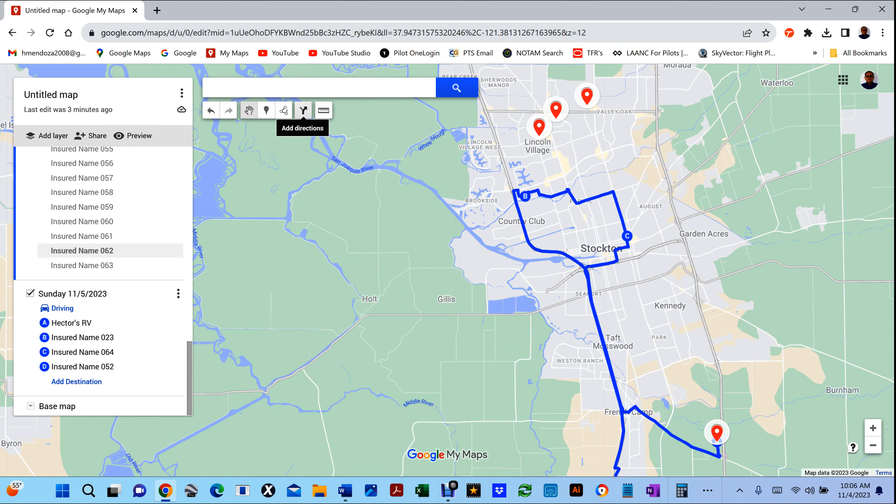
pyautogui.click(303, 110)
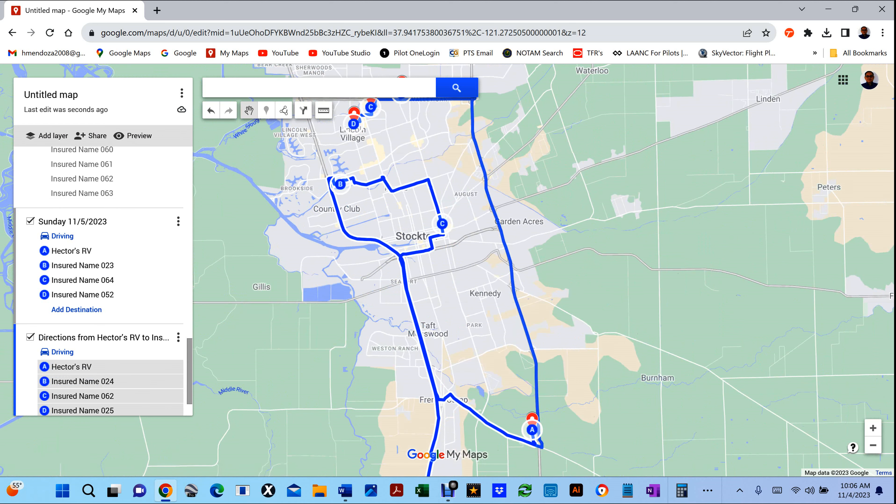
pyautogui.click(104, 338)
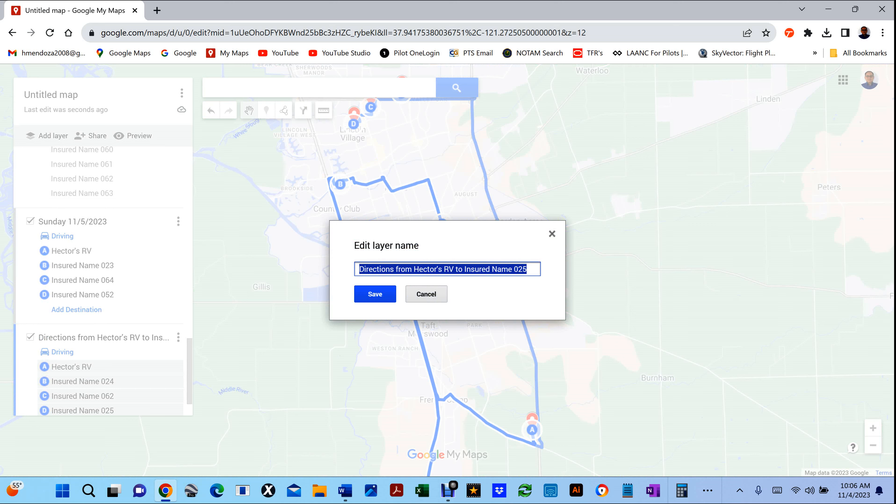
pyautogui.write('Mon')
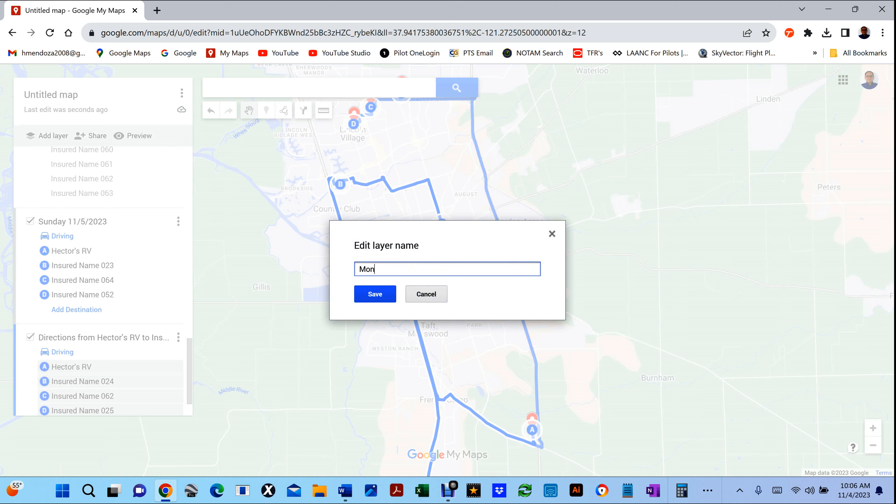
pyautogui.write('day 11/6/2023')
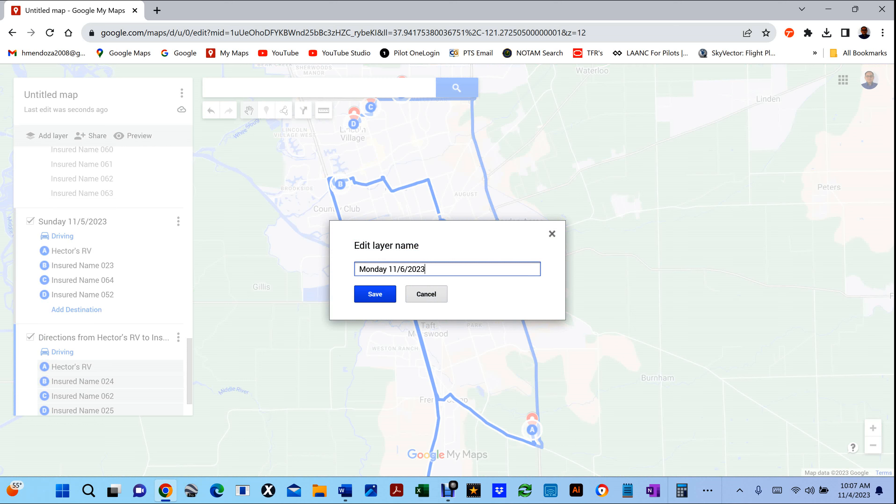
pyautogui.press('Return')
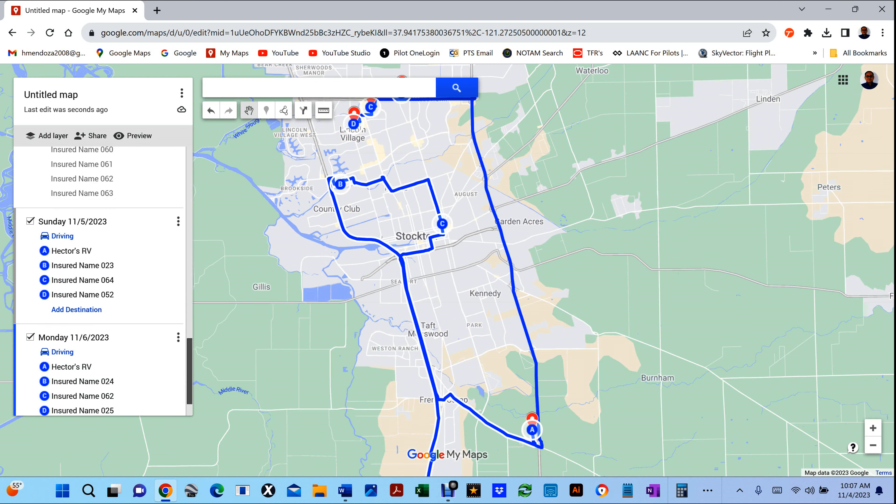
pyautogui.moveTo(189, 371); pyautogui.dragTo(189, 383)
pyautogui.scroll(-1, 479, 329)
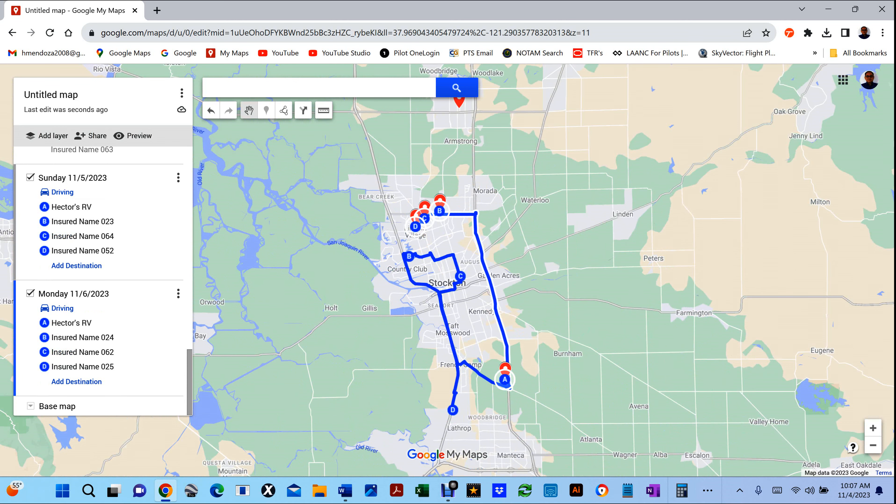
# - Delete the Monday stop Insured Name 024 from the Sacramento Schedule Sample.csv layer
pyautogui.moveTo(478, 330); pyautogui.dragTo(560, 383)
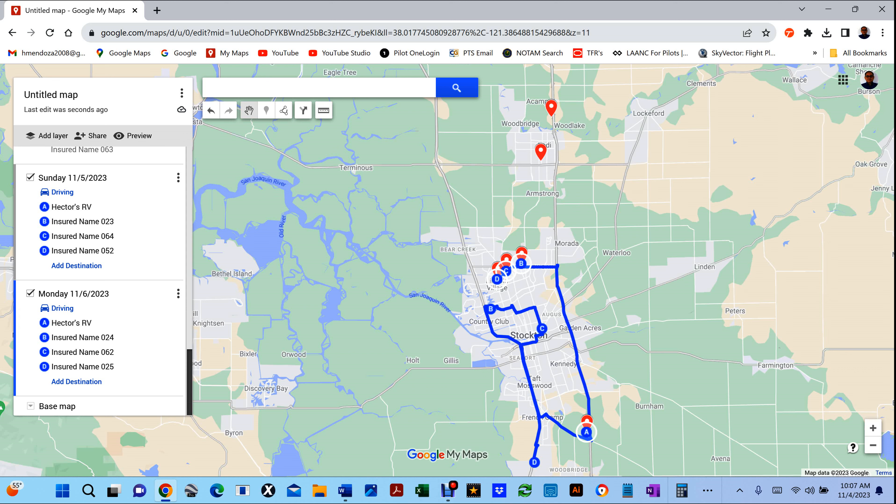
pyautogui.scroll(15, 99, 282)
pyautogui.scroll(5, 99, 283)
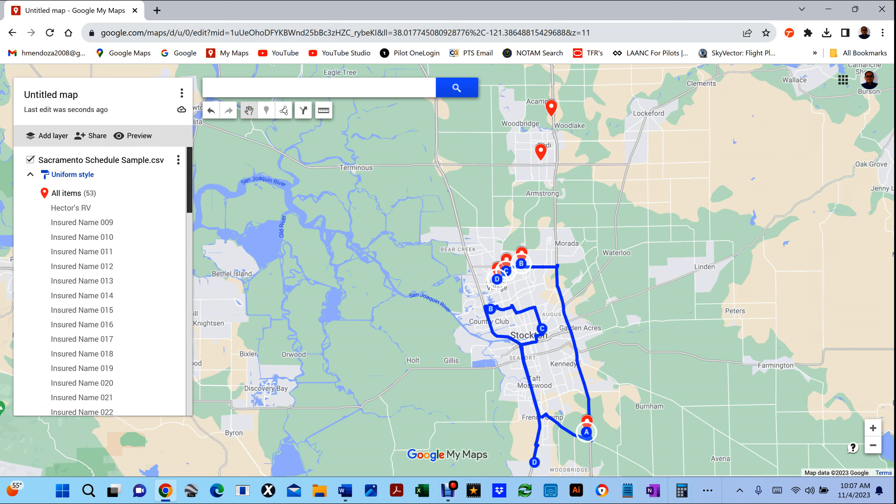
pyautogui.scroll(-5, 99, 310)
pyautogui.click(82, 252)
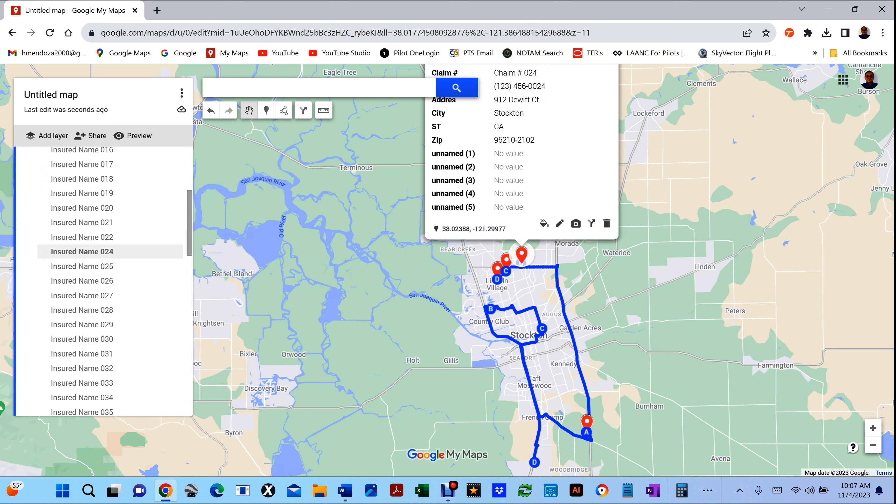
pyautogui.click(606, 289)
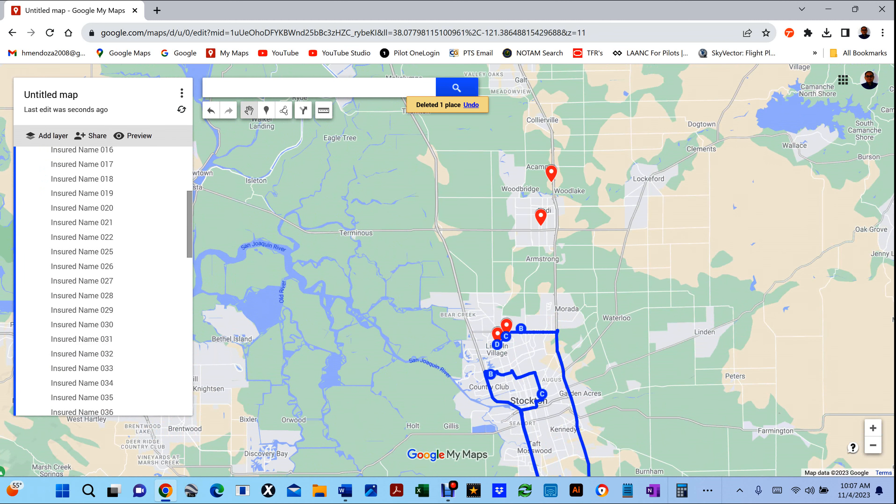
# - Delete the Monday stops Insured Name 062 and Insured Name 025 from the Sacramento Schedule Sample.csv layer
pyautogui.scroll(-10, 106, 281)
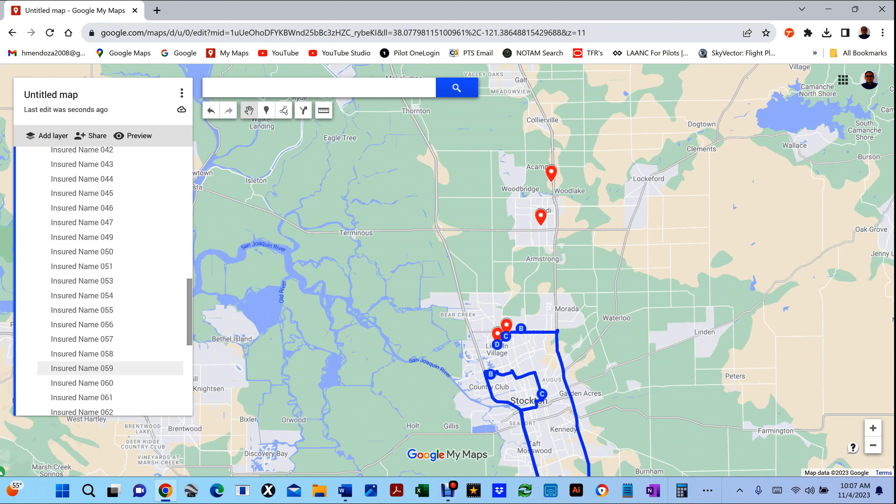
pyautogui.scroll(-4, 106, 310)
pyautogui.click(81, 295)
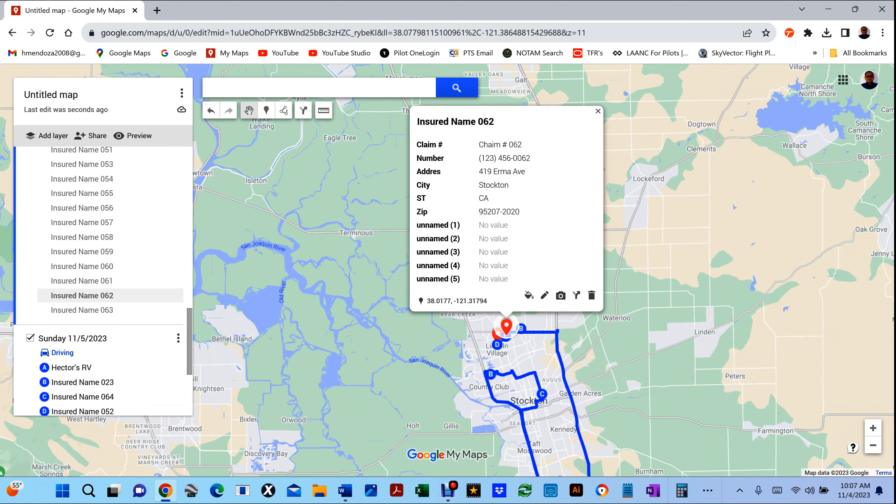
pyautogui.click(592, 295)
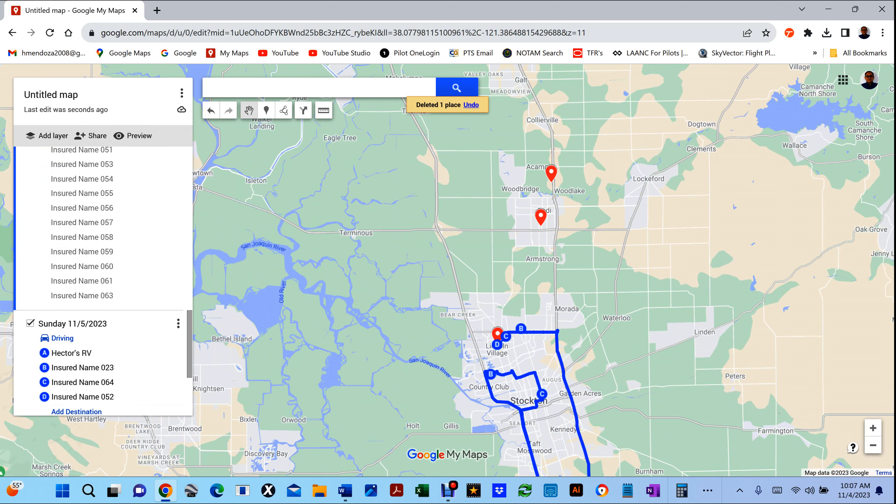
pyautogui.scroll(9, 105, 252)
pyautogui.scroll(6, 106, 252)
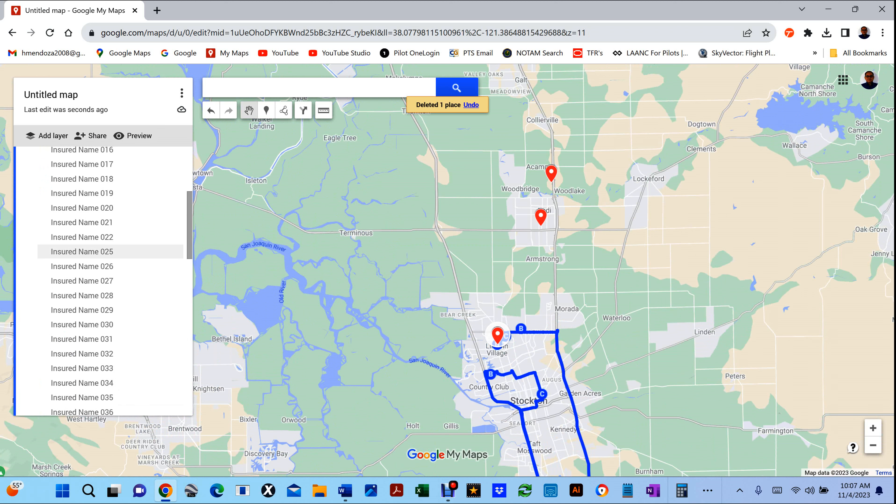
pyautogui.click(106, 252)
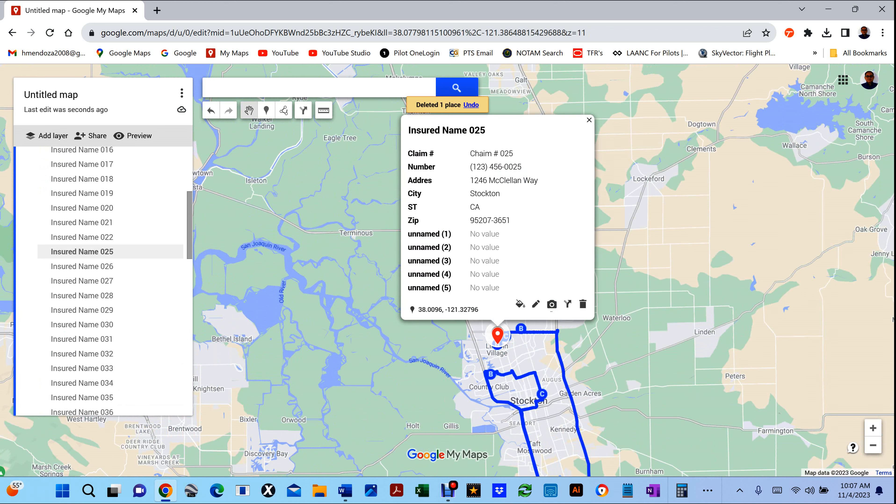
pyautogui.click(583, 304)
# - Examine how the remaining claim markers around Sacramento, the Bay Area, San Jose and Modesto lie relative to the RV and the two finished routes
pyautogui.scroll(-3, 393, 255)
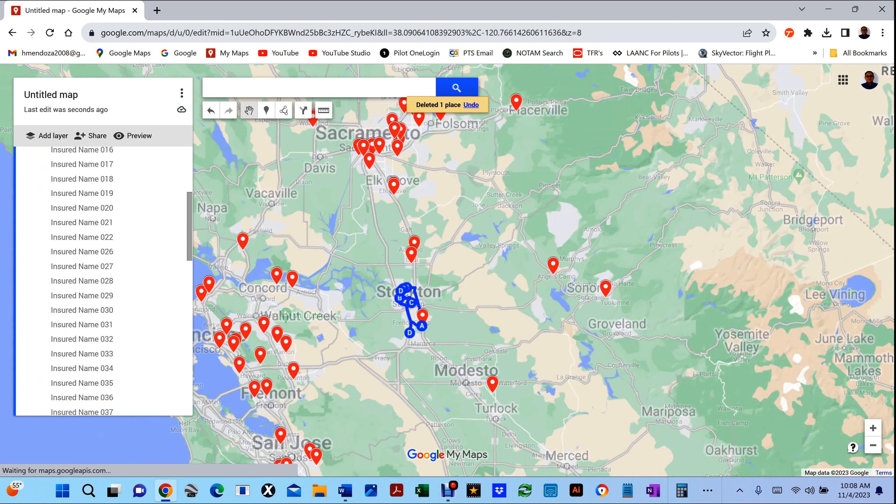
pyautogui.scroll(2, 371, 268)
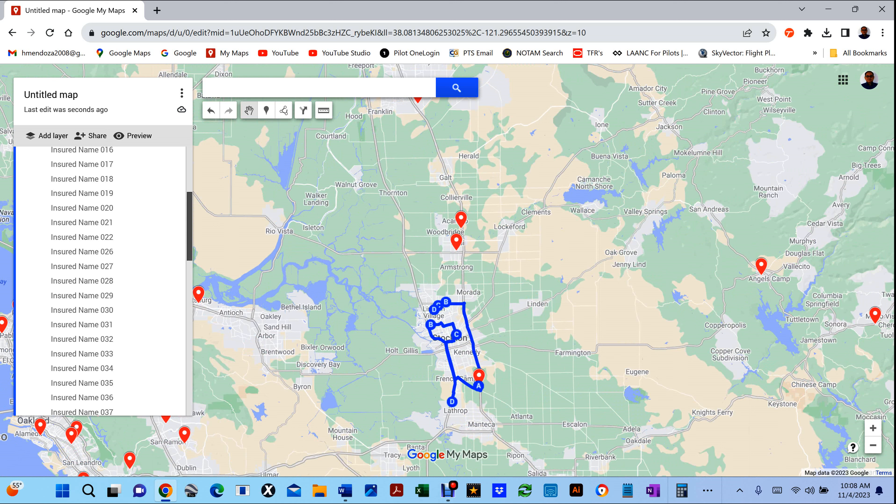
pyautogui.scroll(1, 101, 281)
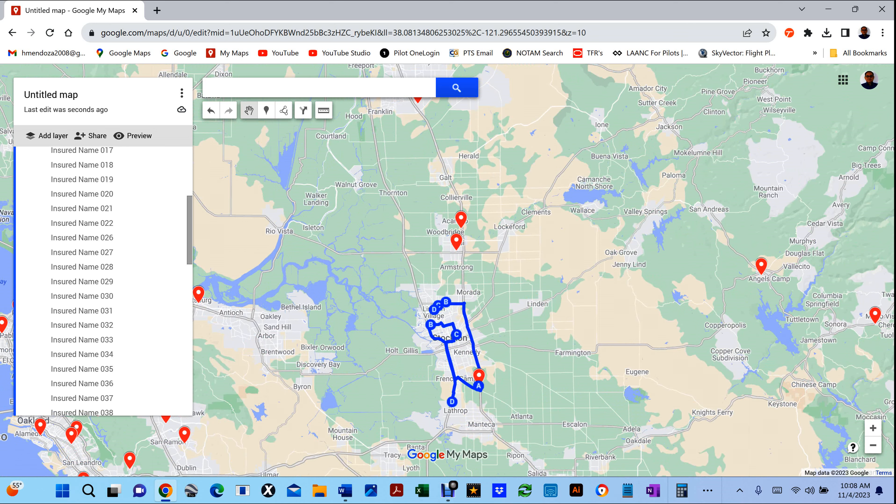
pyautogui.scroll(-3, 509, 344)
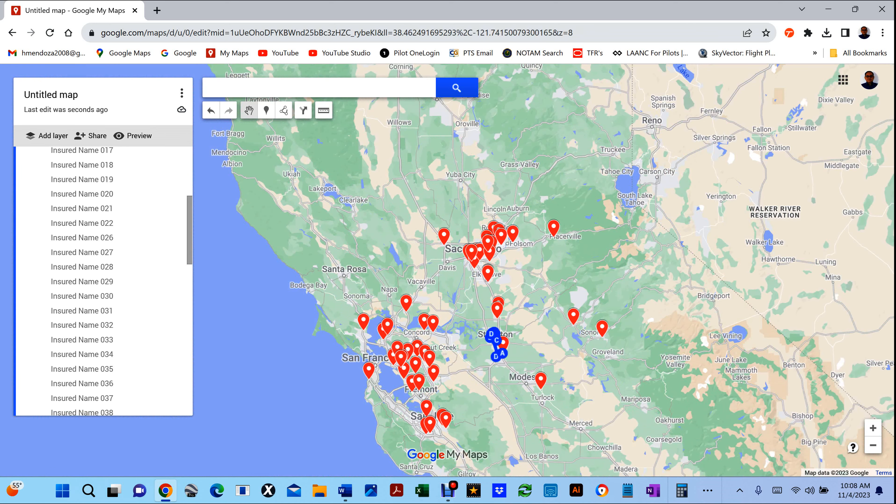
pyautogui.scroll(1, 491, 367)
pyautogui.scroll(-1, 524, 286)
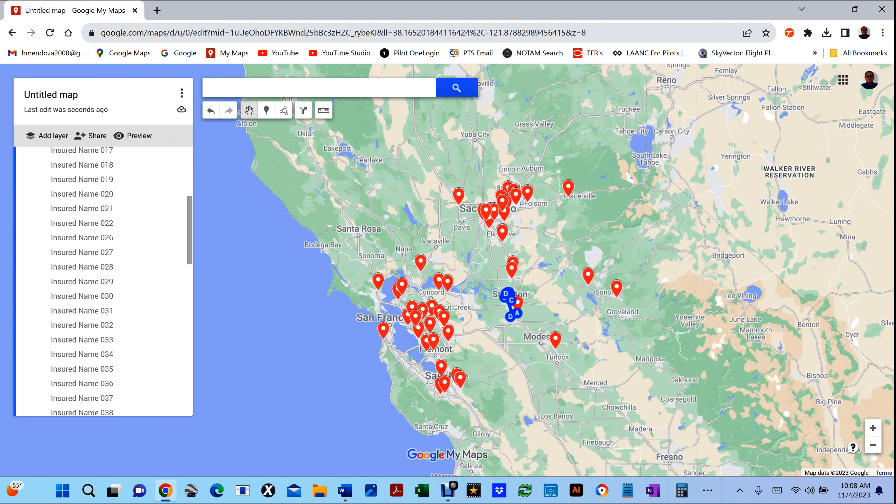
pyautogui.scroll(1, 491, 343)
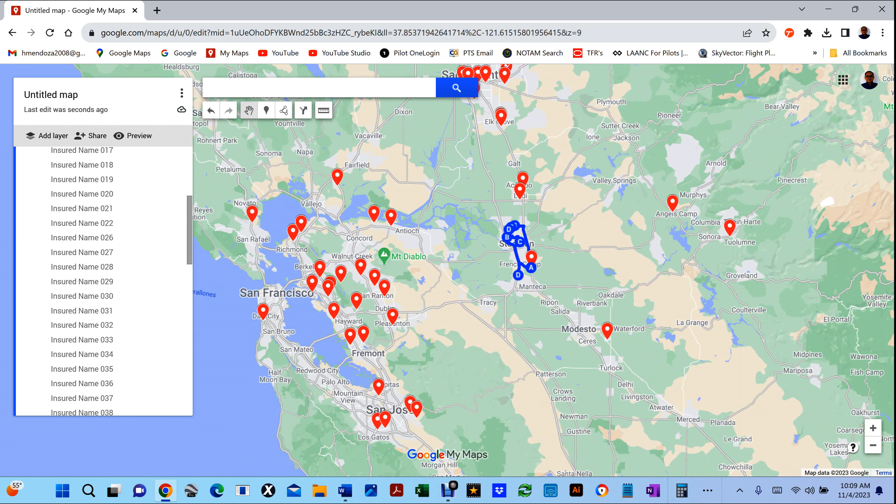
pyautogui.moveTo(490, 342); pyautogui.dragTo(511, 314)
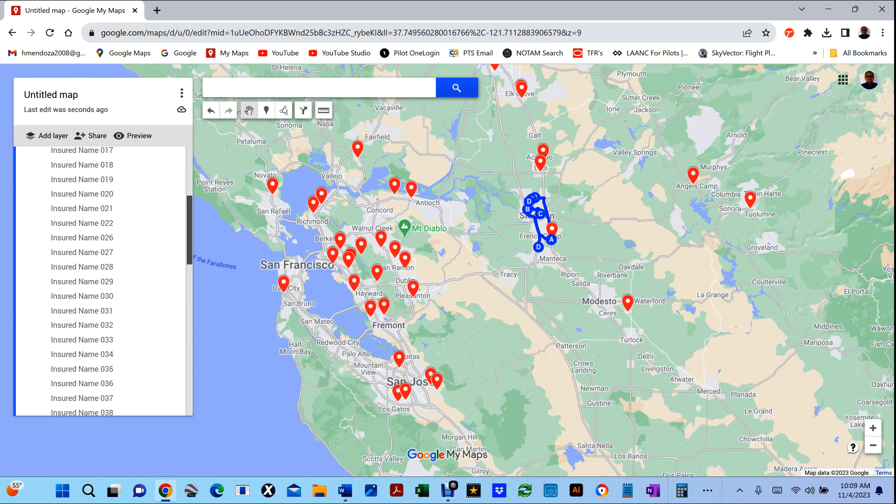
pyautogui.moveTo(456, 279); pyautogui.dragTo(529, 273)
pyautogui.scroll(-4, 565, 329)
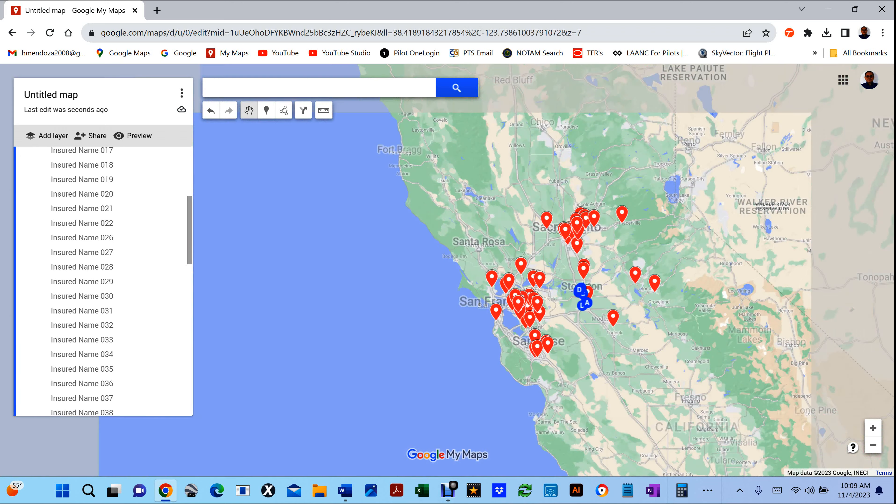
pyautogui.scroll(2, 586, 333)
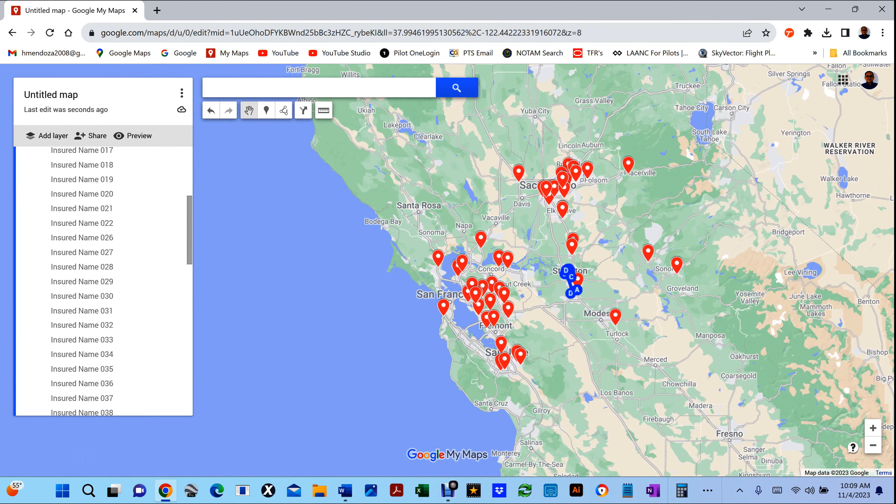
pyautogui.moveTo(587, 333); pyautogui.dragTo(509, 350)
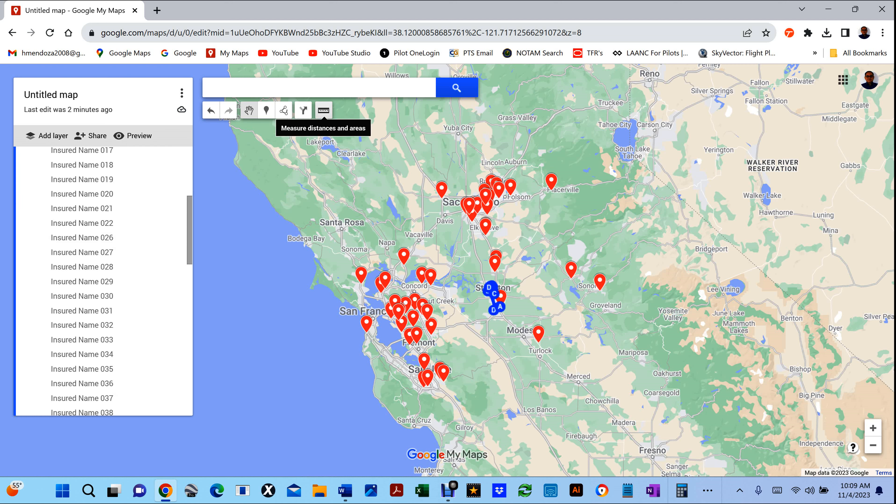
# - Measure the distance from the RV north through the Sacramento claims to the Placerville claim, and clear the measurement
pyautogui.click(324, 110)
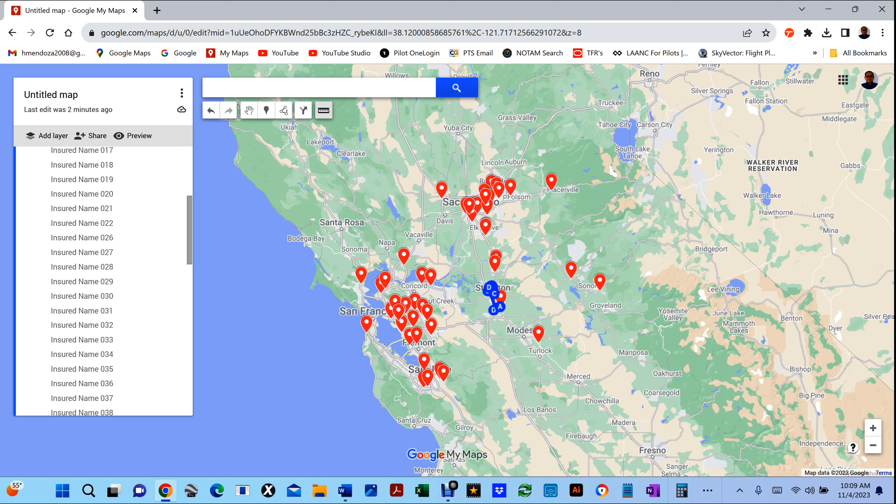
pyautogui.click(498, 295)
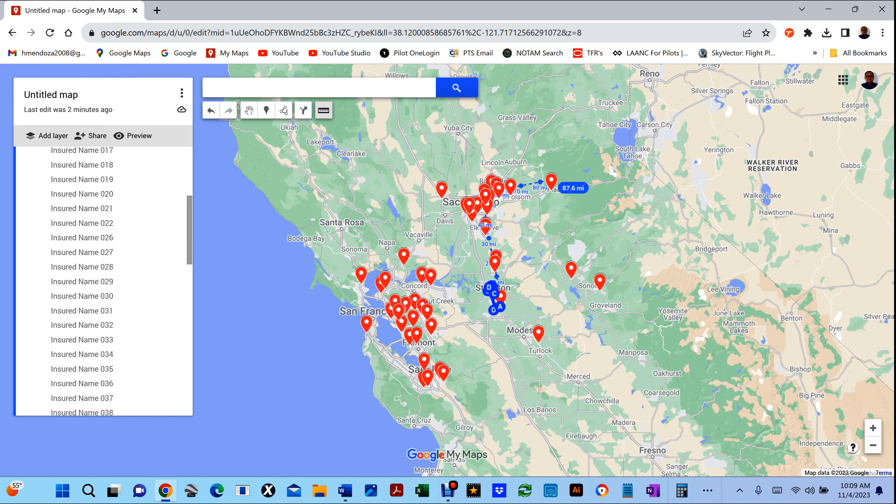
pyautogui.click(547, 176)
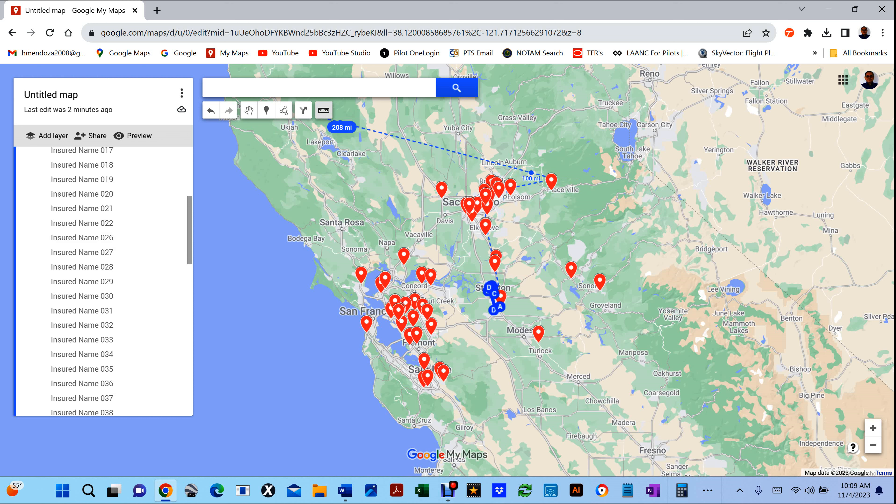
pyautogui.click(324, 110)
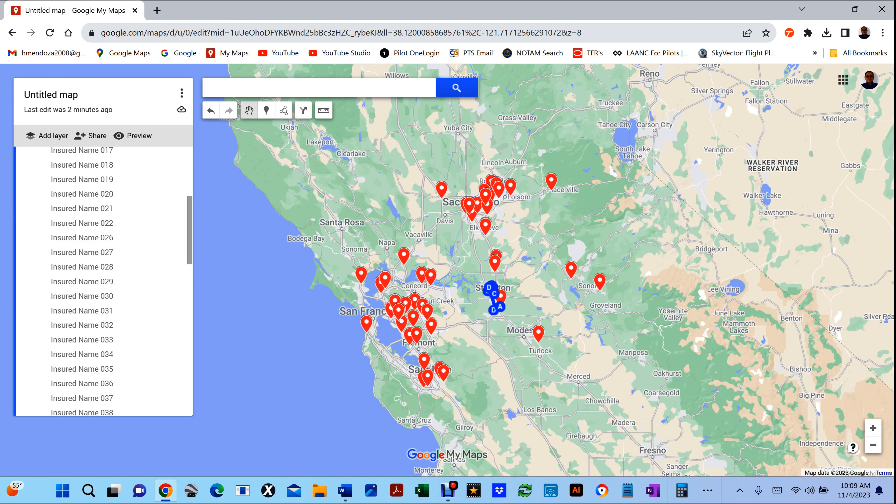
# - Measure the distance from the RV west to the Bay Area claims near Fremont and San Jose, and clear the measurement
pyautogui.click(323, 110)
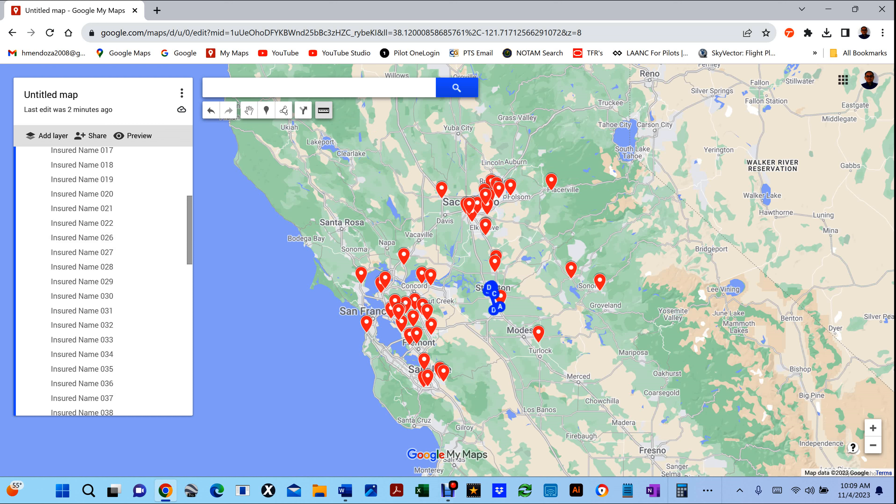
pyautogui.click(500, 296)
pyautogui.click(494, 320)
pyautogui.click(405, 329)
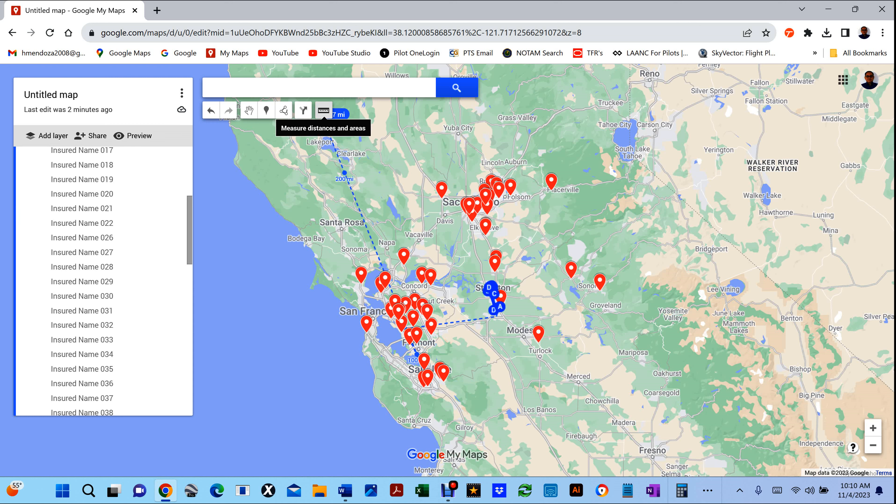
pyautogui.click(323, 110)
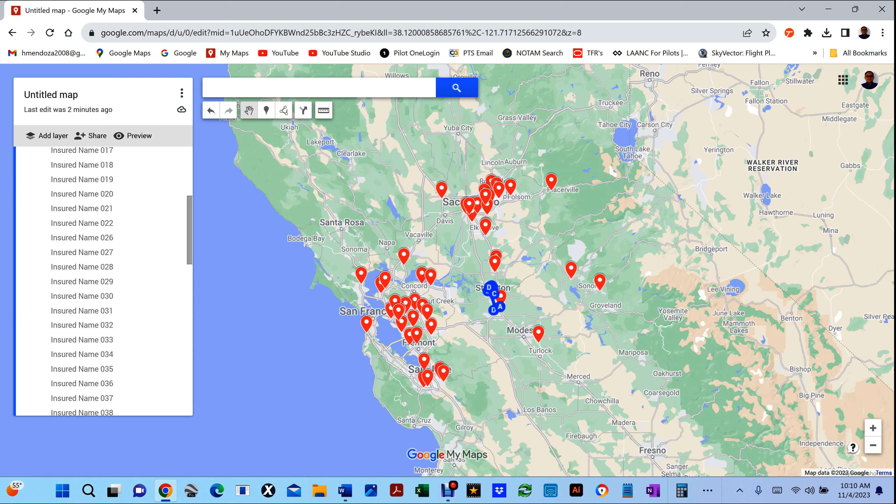
# - Measure distances across the hills between the San Jose claims and the Central Valley, and clear the measurements
pyautogui.scroll(2, 462, 356)
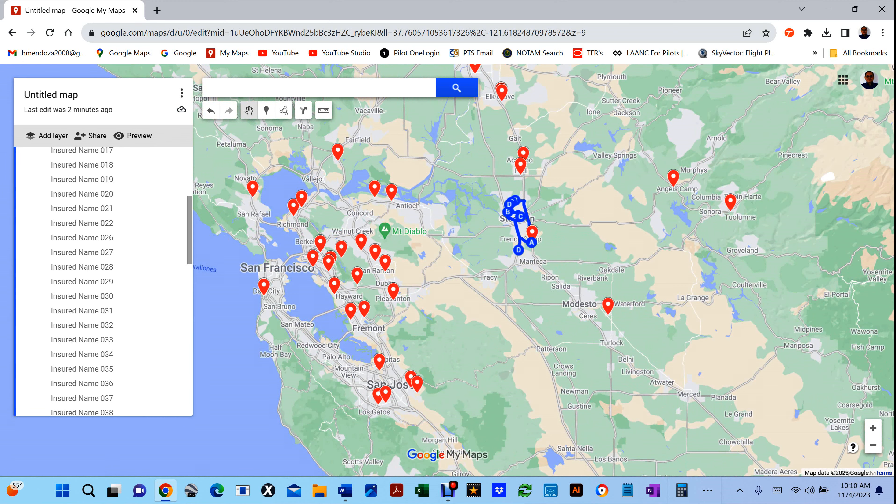
pyautogui.click(468, 370)
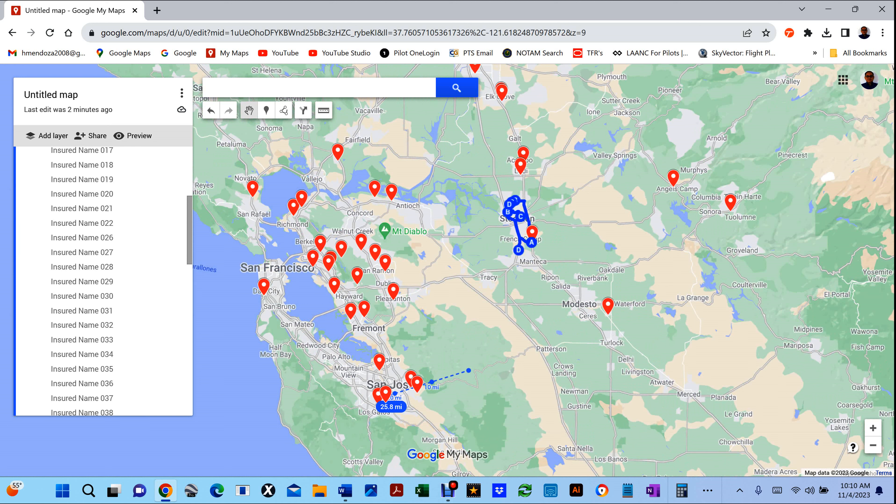
pyautogui.click(323, 111)
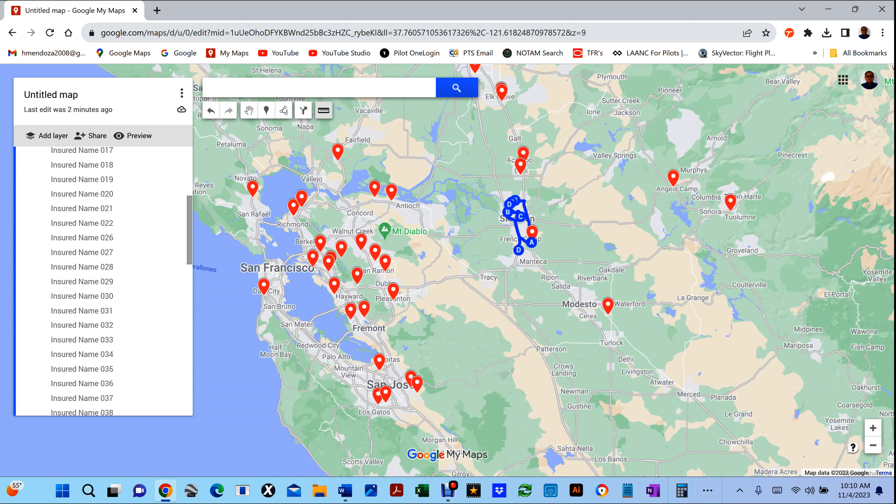
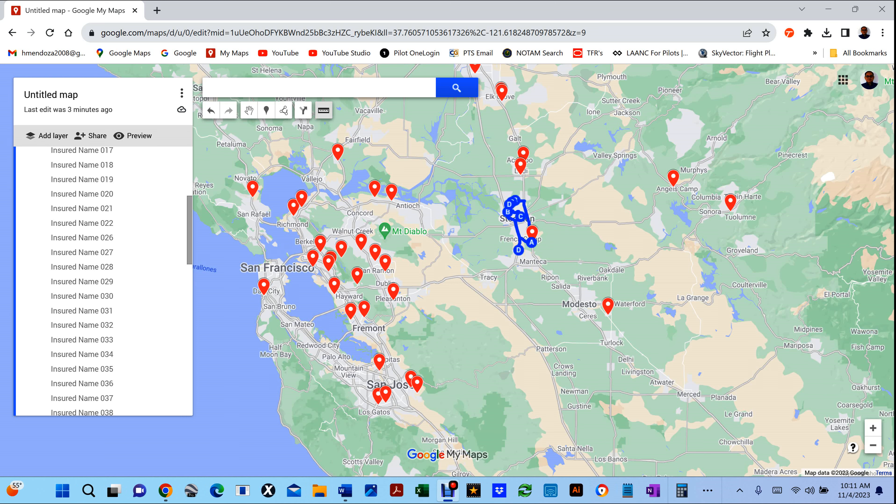
pyautogui.scroll(1, 470, 340)
pyautogui.click(482, 291)
pyautogui.click(577, 236)
pyautogui.click(323, 111)
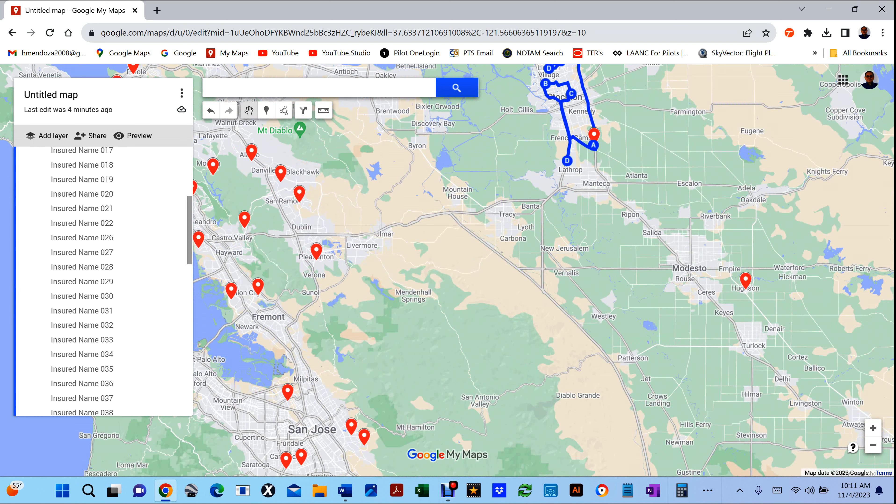
# - View the RV marker's details and examine its location relative to the claims around Fremont and San Jose
pyautogui.moveTo(494, 282); pyautogui.dragTo(548, 240)
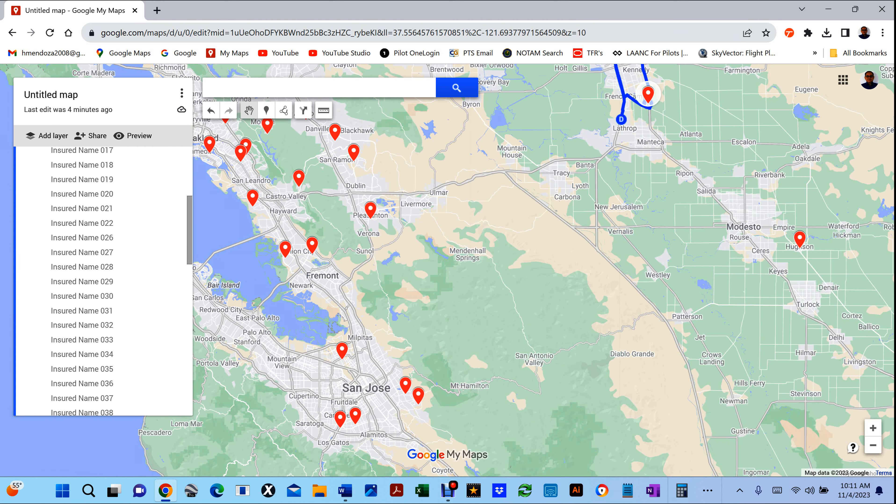
pyautogui.click(647, 94)
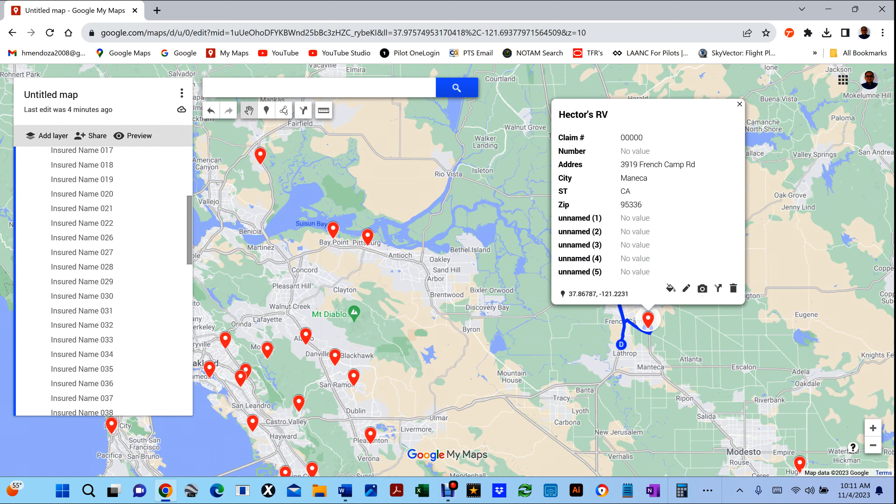
pyautogui.press('Down')
pyautogui.press('Down')
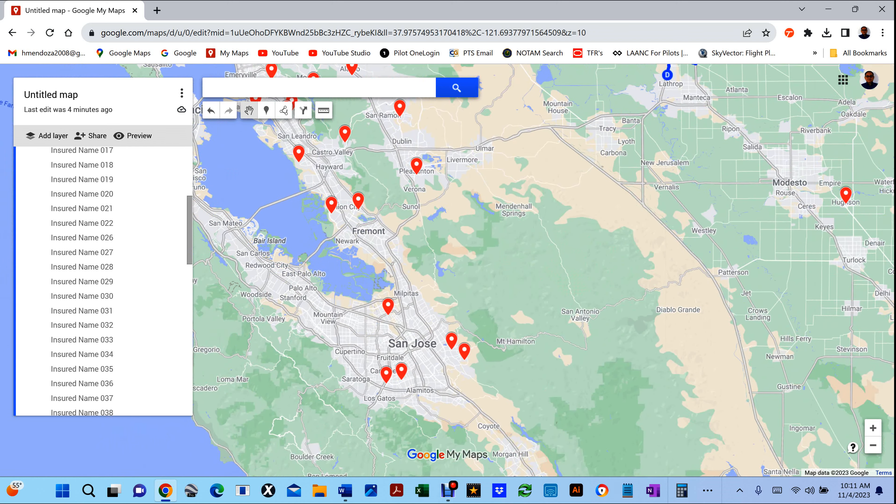
pyautogui.moveTo(470, 248); pyautogui.dragTo(492, 285)
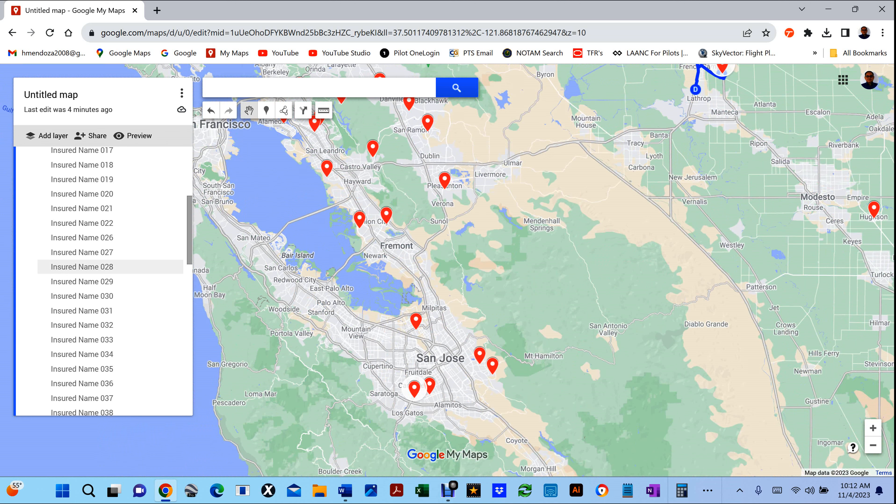
# - Select the five claims around San Jose and build a driving route from the RV through Insured Name 028, 060, 061, 027 and 026
pyautogui.scroll(4, 416, 393)
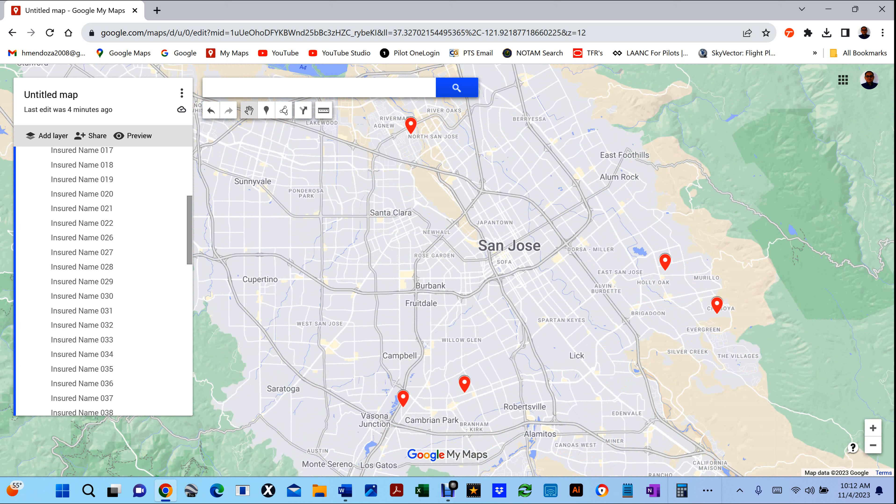
pyautogui.click(81, 267)
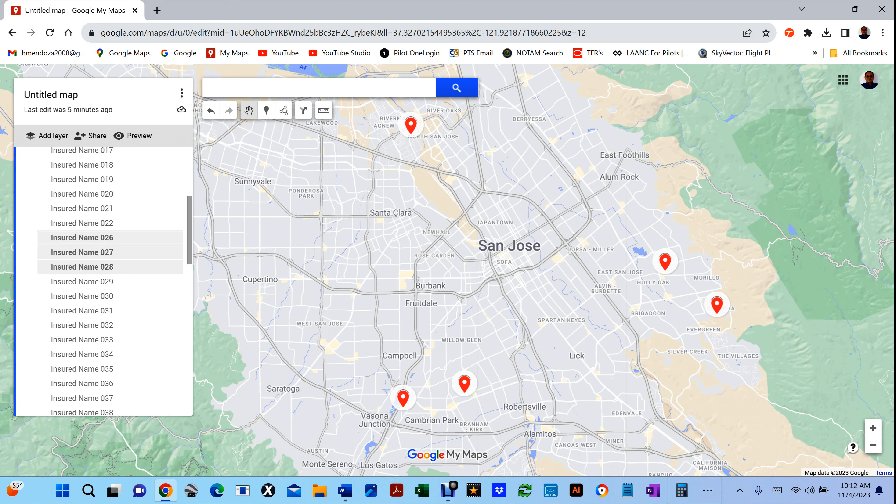
pyautogui.scroll(-3, 490, 223)
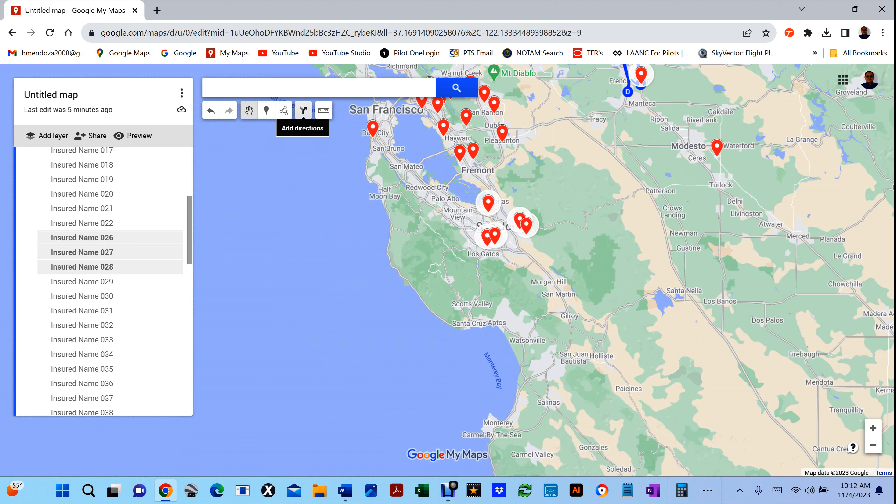
pyautogui.click(302, 110)
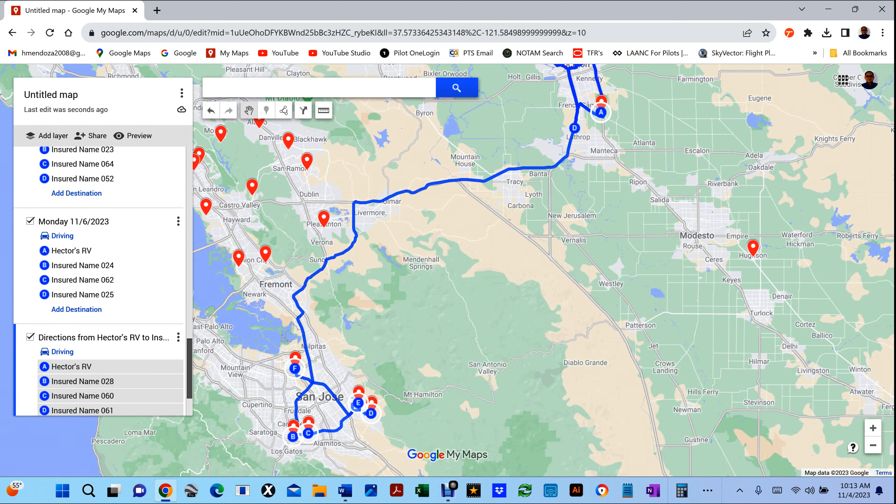
# - Rename the new San Jose directions layer as Tuesday 11/17/2023
pyautogui.click(104, 338)
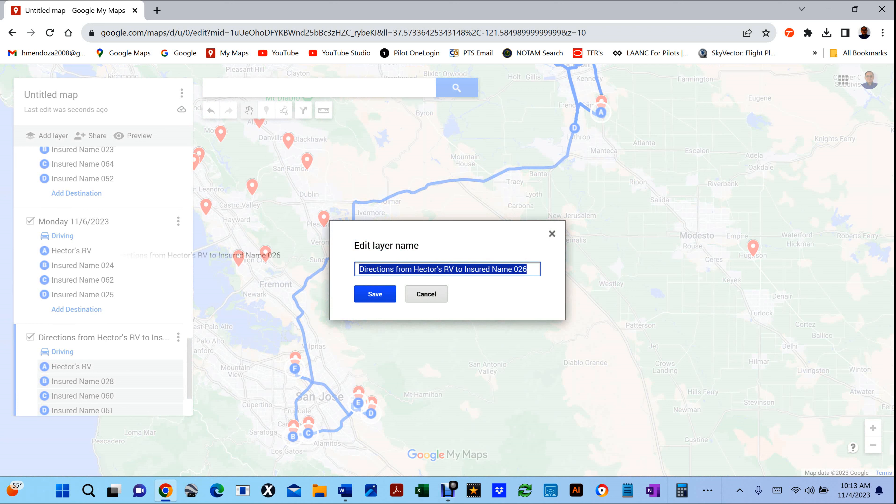
pyautogui.write('Tue')
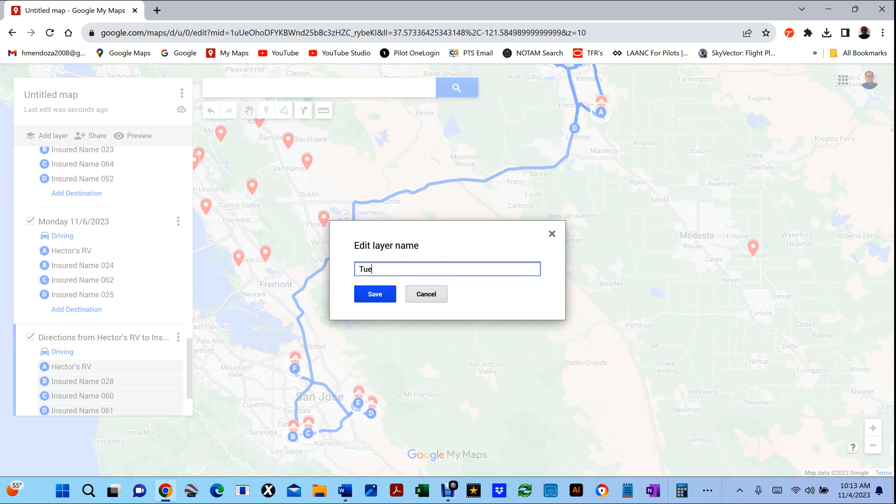
pyautogui.write('sday 11')
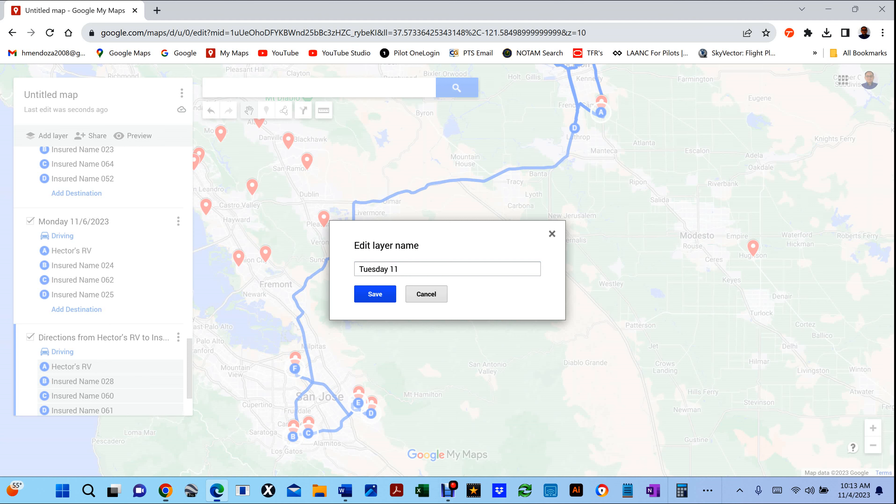
pyautogui.hotkey('alt', 'Tab')
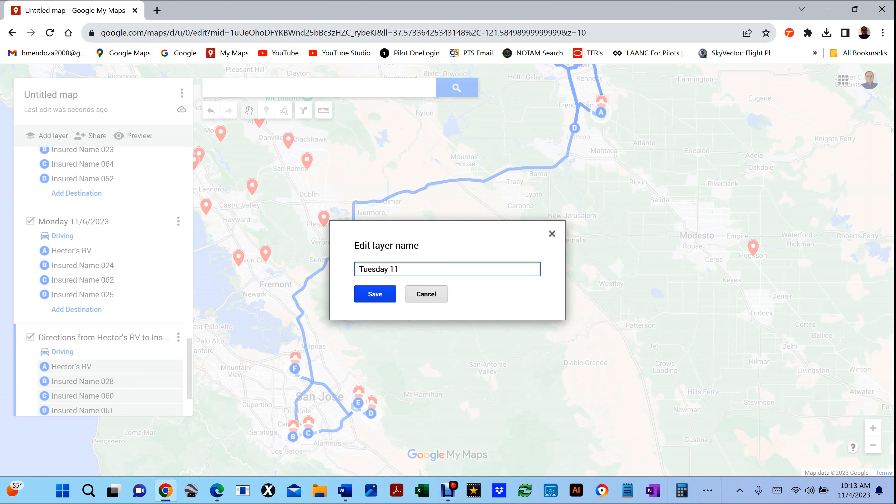
pyautogui.write('/17/2023')
pyautogui.press('Return')
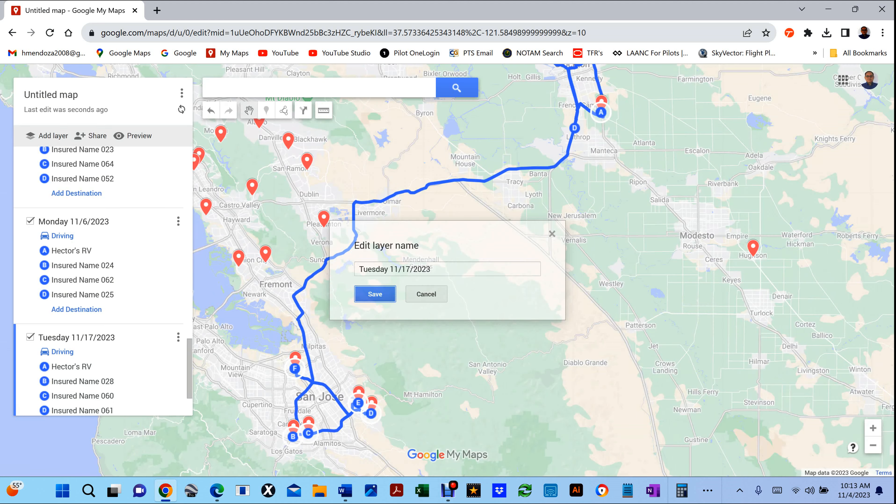
# - Examine the Tuesday route from the RV to San Jose on the map and its list of stops
pyautogui.scroll(-2, 495, 308)
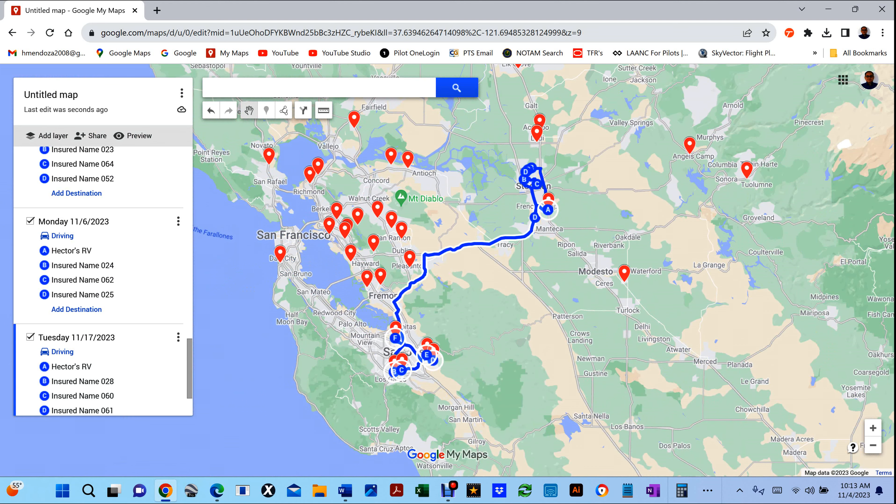
pyautogui.scroll(2, 428, 346)
pyautogui.scroll(2, 433, 347)
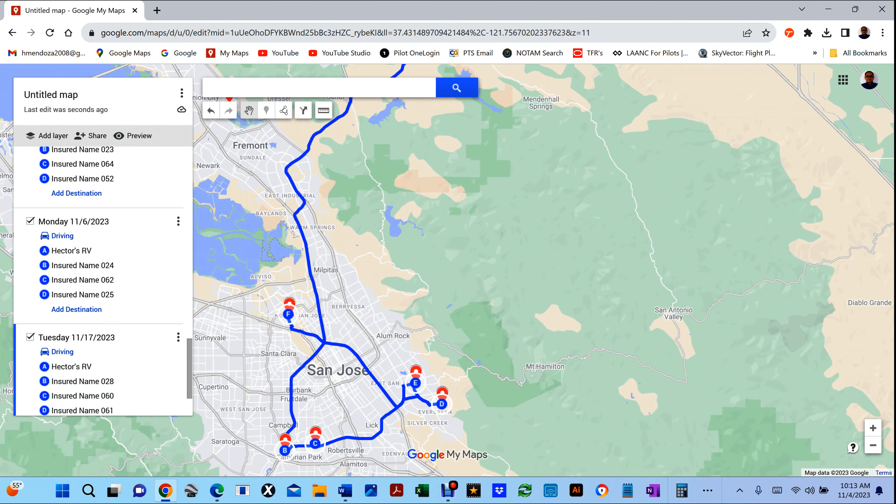
pyautogui.scroll(-2, 576, 293)
pyautogui.scroll(-2, 572, 289)
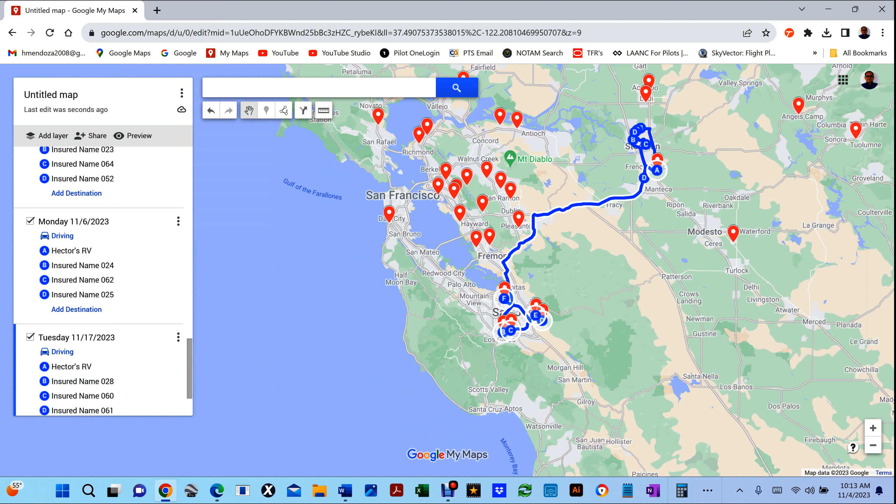
pyautogui.scroll(1, 456, 176)
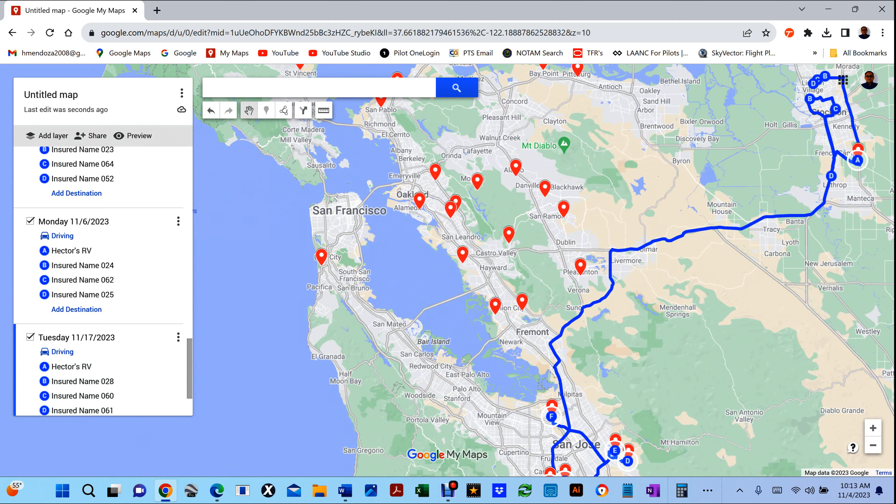
pyautogui.scroll(-1, 455, 205)
pyautogui.scroll(2, 537, 353)
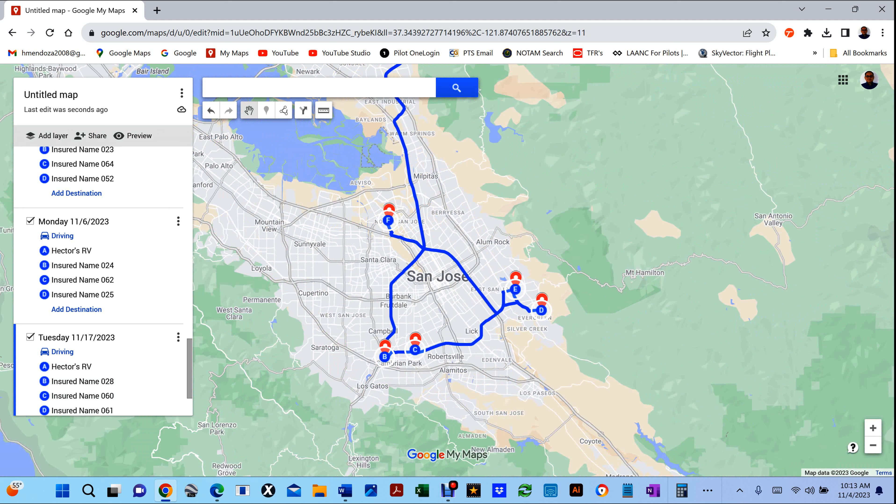
pyautogui.scroll(-2, 106, 295)
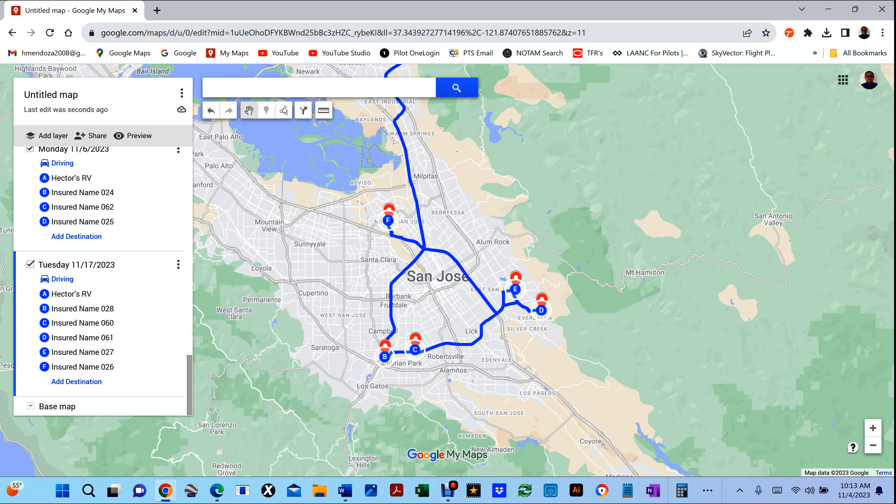
# - Delete the routed claims Insured Name 028 and Insured Name 060 from the Sacramento Schedule Sample.csv layer
pyautogui.scroll(15, 106, 207)
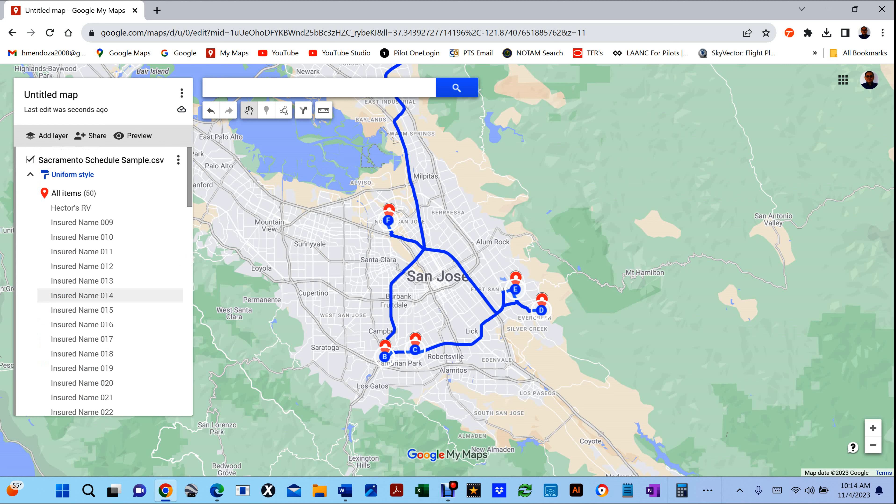
pyautogui.scroll(-3, 106, 339)
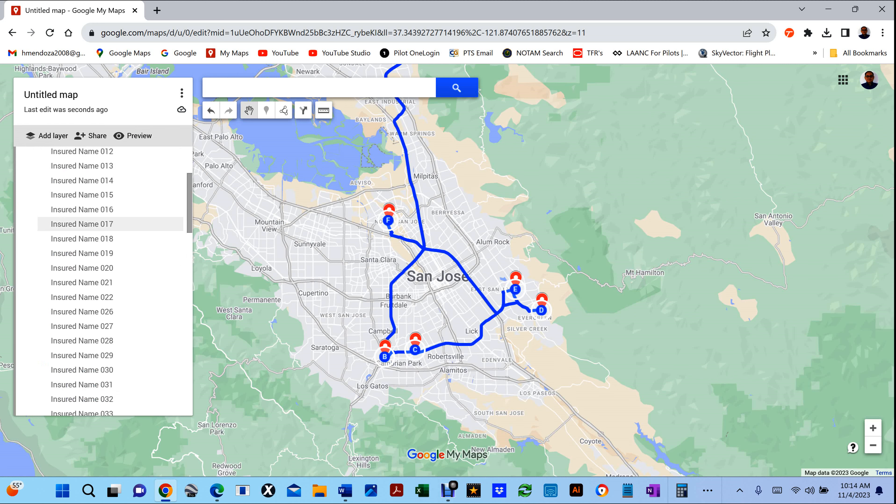
pyautogui.click(81, 339)
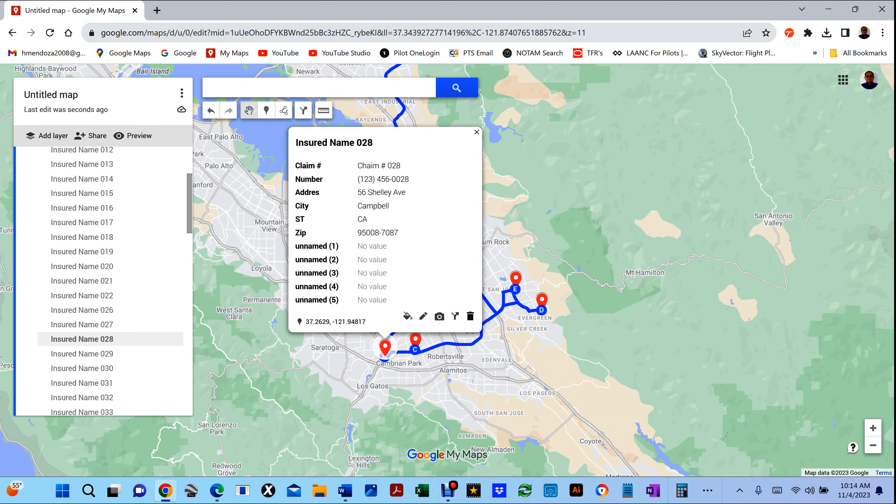
pyautogui.click(469, 317)
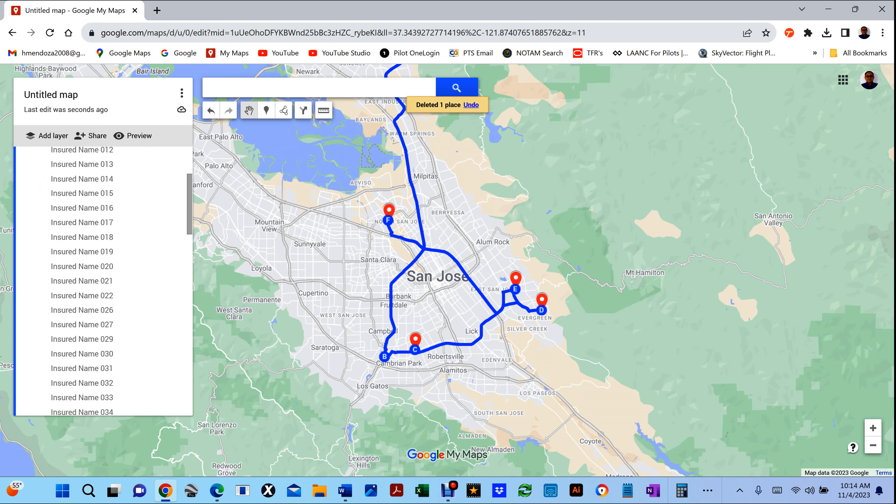
pyautogui.scroll(-9, 106, 307)
pyautogui.scroll(-1, 82, 310)
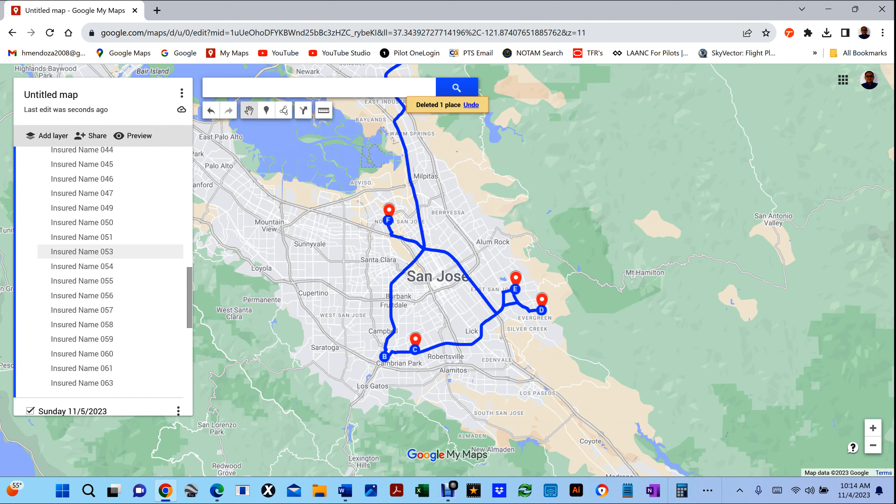
pyautogui.click(82, 354)
pyautogui.click(500, 310)
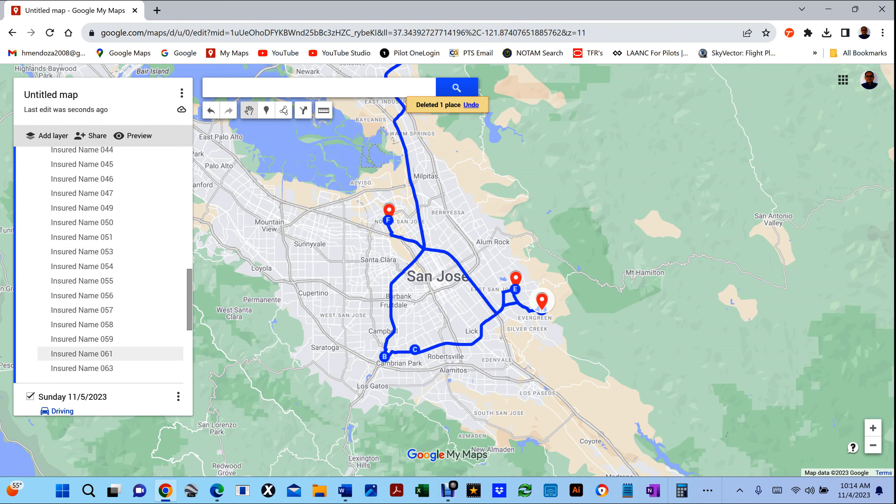
# - Delete the routed claims Insured Name 061, 027 and 026 from the Sacramento Schedule Sample.csv layer
pyautogui.click(82, 354)
pyautogui.click(627, 288)
pyautogui.scroll(8, 106, 205)
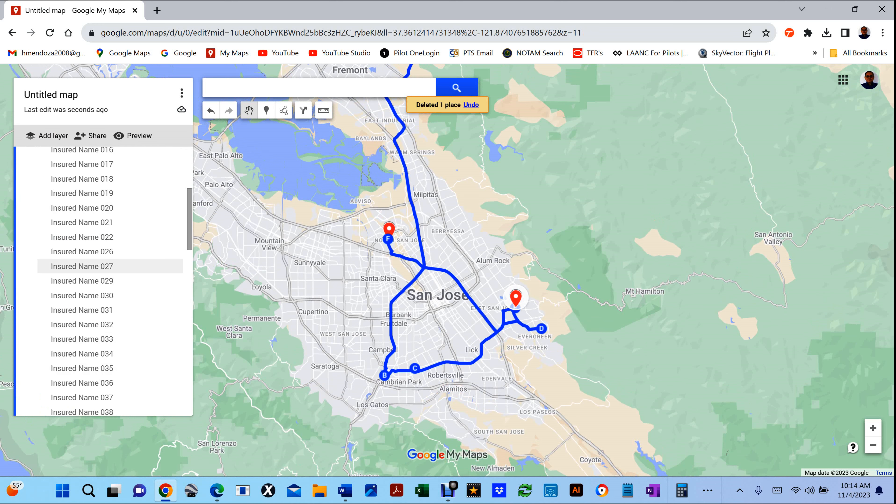
pyautogui.click(82, 266)
pyautogui.click(600, 288)
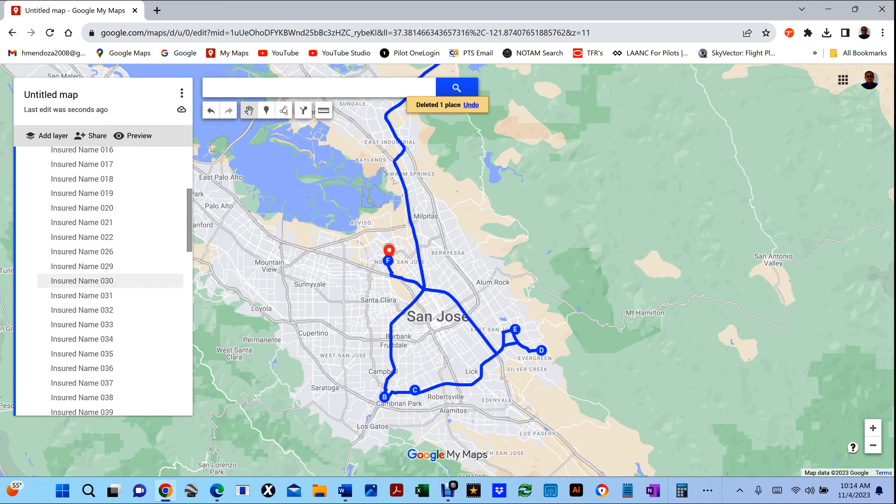
pyautogui.click(82, 252)
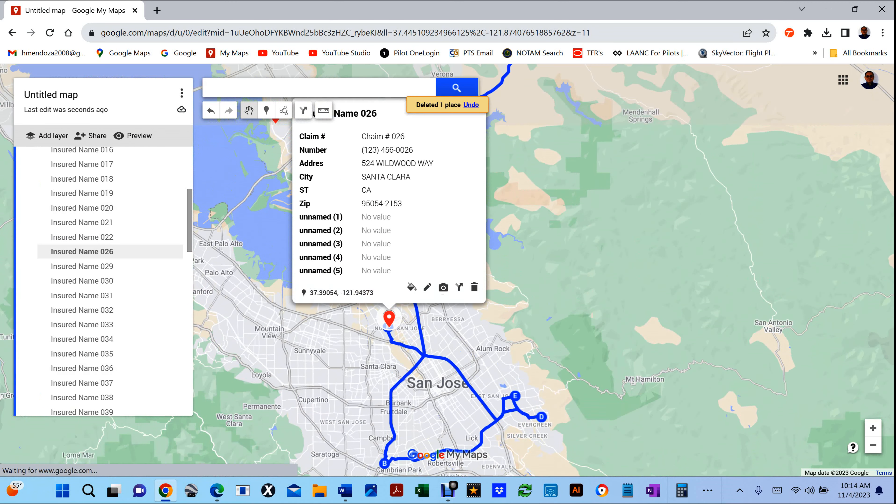
pyautogui.click(474, 289)
# - Hide the Sunday 11/5/2023, Monday 11/6/2023 and Tuesday 11/17/2023 route layers on the map
pyautogui.scroll(-2, 603, 284)
pyautogui.moveTo(603, 284); pyautogui.dragTo(494, 327)
pyautogui.moveTo(189, 211); pyautogui.dragTo(189, 333)
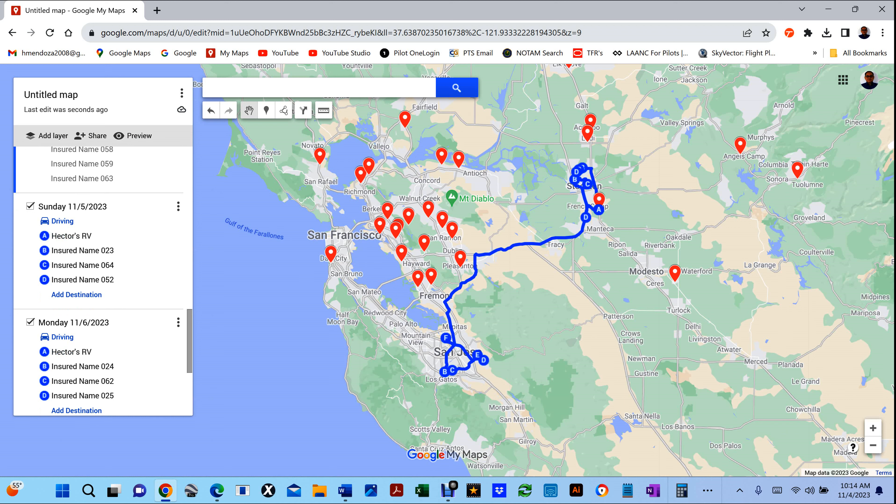
pyautogui.click(30, 206)
pyautogui.click(30, 232)
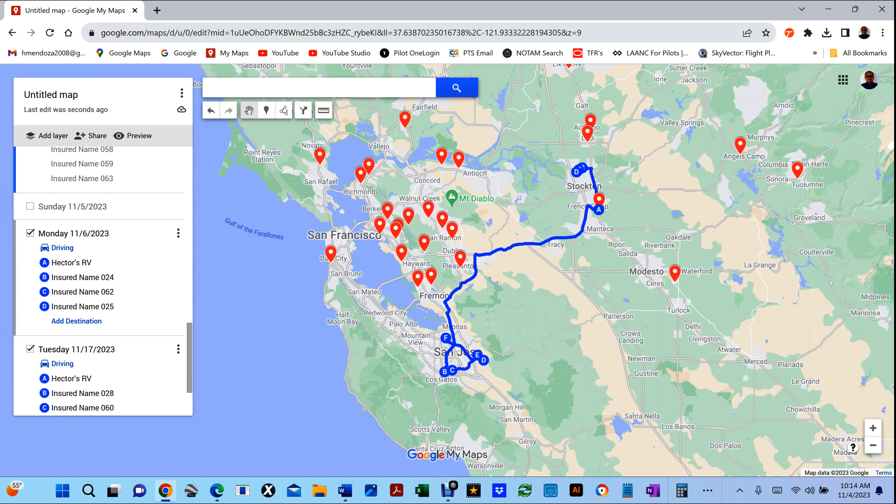
pyautogui.click(30, 262)
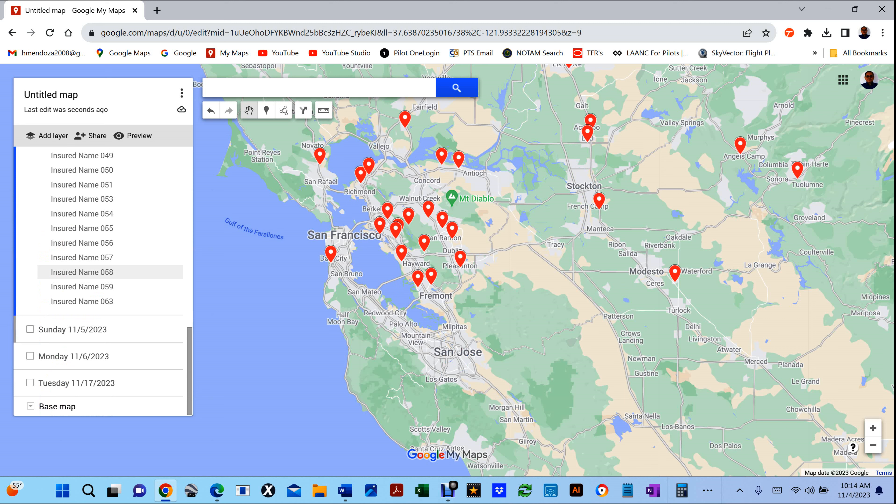
# - Show the Sunday 11/5/2023, Monday 11/6/2023 and Tuesday 11/17/2023 route layers on the map again
pyautogui.click(30, 329)
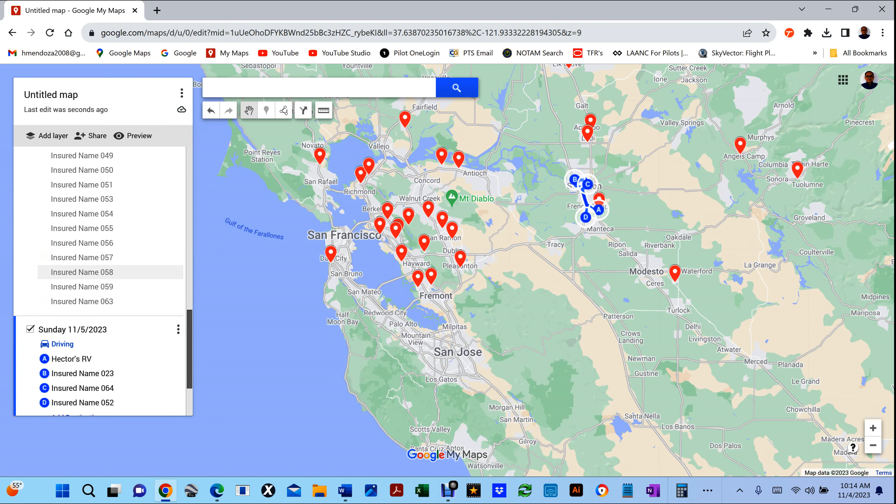
pyautogui.scroll(-2, 99, 282)
pyautogui.click(30, 356)
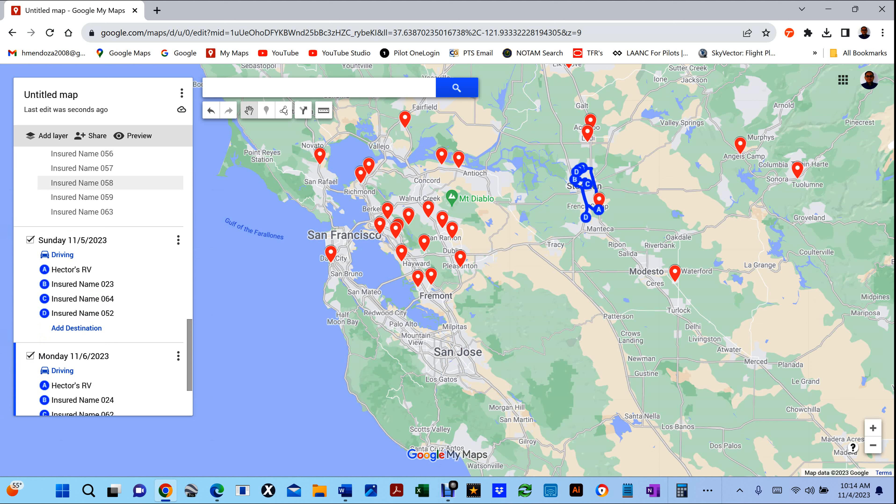
pyautogui.scroll(-2, 102, 282)
pyautogui.click(30, 383)
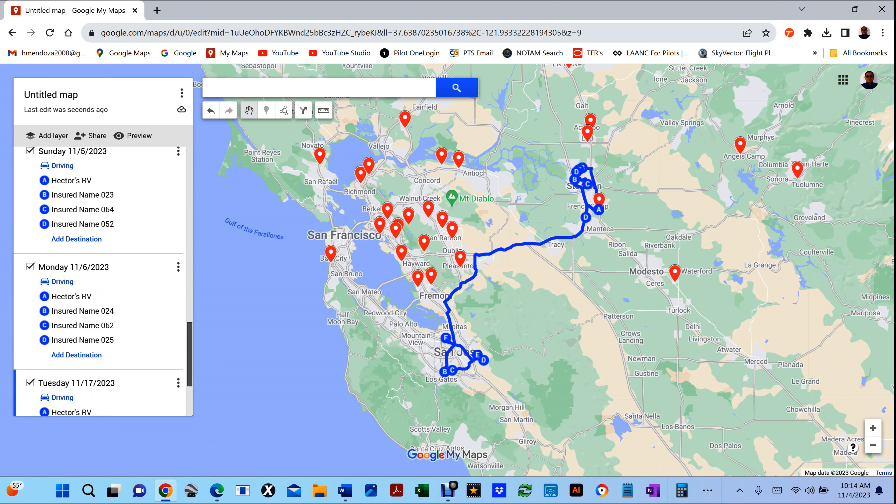
# - Examine the remaining unrouted claims across the Bay Area and Sacramento relative to the RV, and close the RV marker's details
pyautogui.scroll(6, 106, 412)
pyautogui.scroll(10, 106, 411)
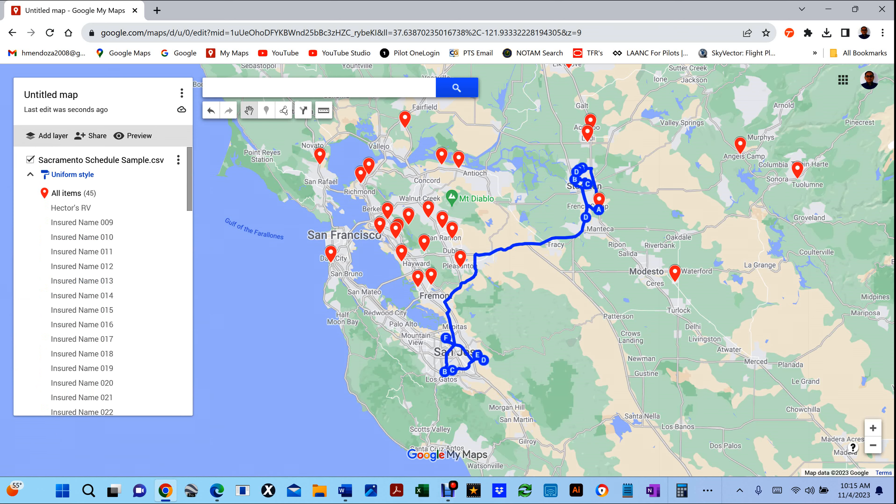
pyautogui.scroll(-2, 576, 230)
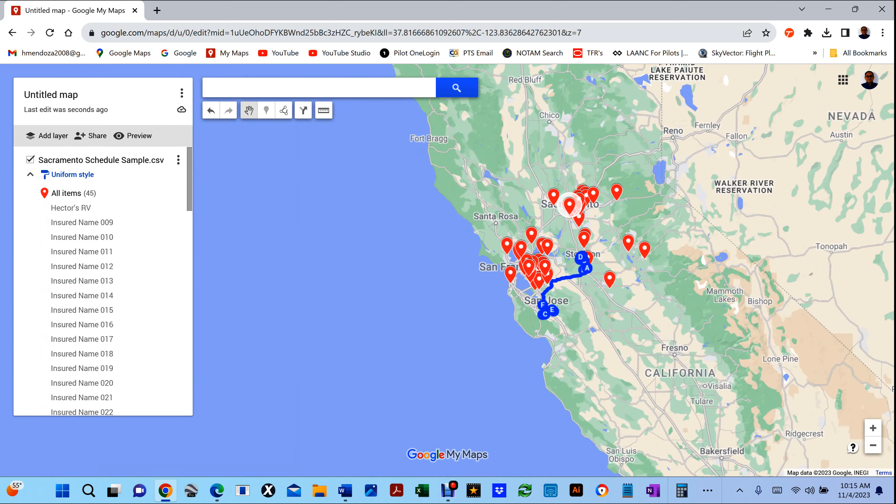
pyautogui.scroll(1, 569, 205)
pyautogui.moveTo(558, 147)
pyautogui.mouseDown()
pyautogui.moveTo(403, 196)
pyautogui.moveTo(442, 194)
pyautogui.mouseUp()
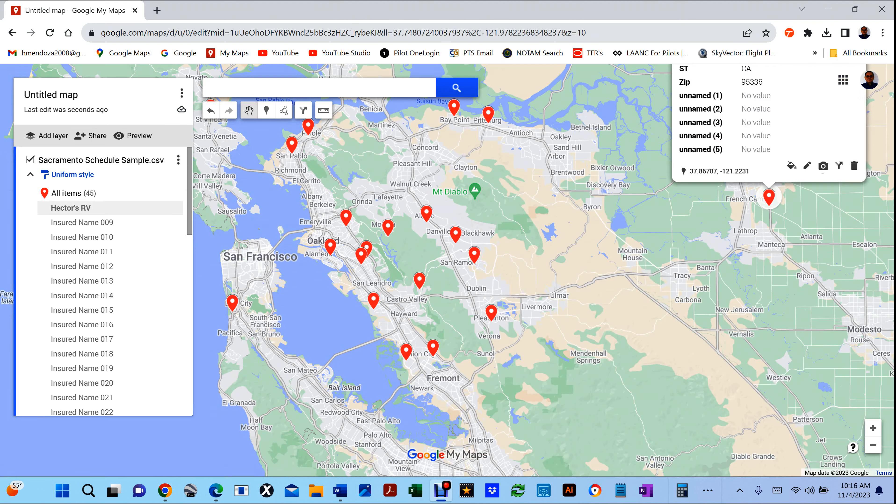
pyautogui.press('Escape')
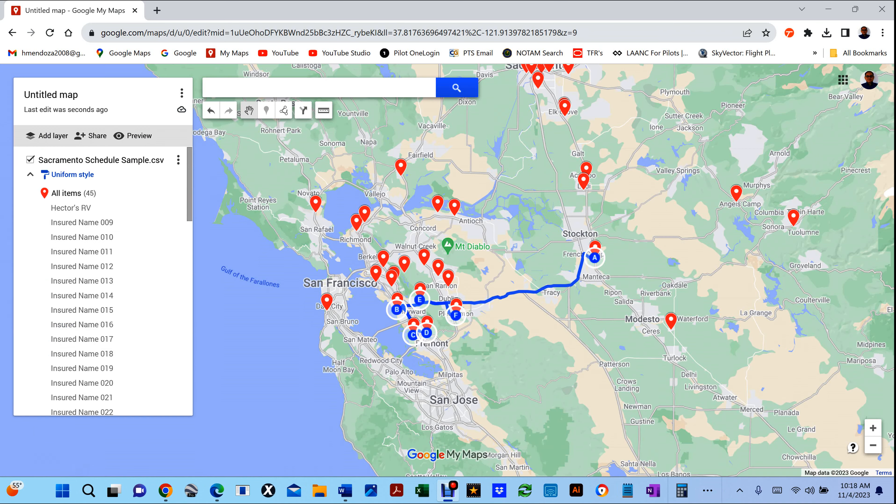
# - Delete the routed claims Insured Name 030, 031, 032, 033 and 034 from the Sacramento Schedule Sample.csv layer
pyautogui.scroll(-5, 103, 283)
pyautogui.click(82, 383)
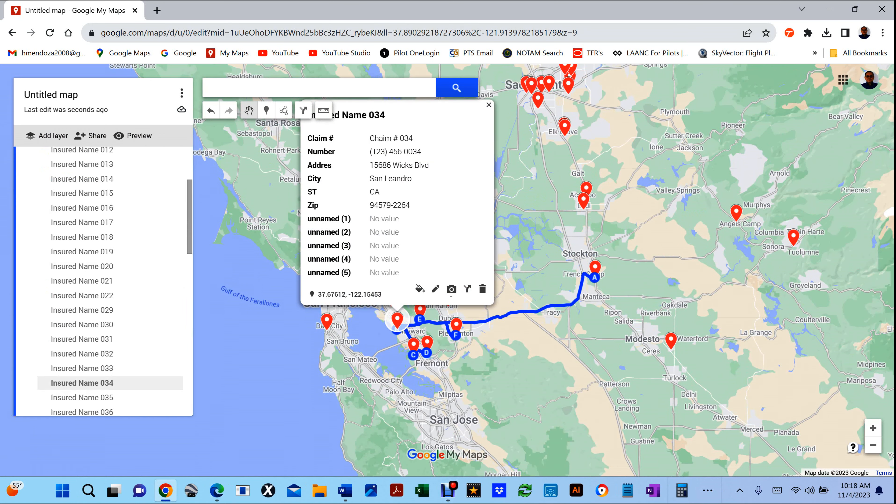
pyautogui.click(82, 325)
pyautogui.press('Delete')
pyautogui.click(82, 338)
pyautogui.press('Delete')
pyautogui.click(82, 324)
pyautogui.press('Delete')
pyautogui.click(82, 324)
pyautogui.press('Delete')
pyautogui.scroll(-5, 103, 283)
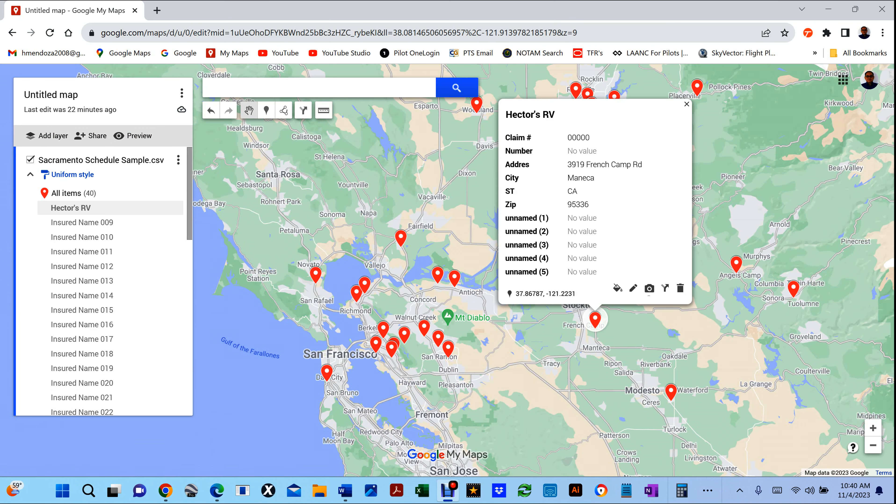
# - Create a driving route from the RV through the Daly City claim and the four claims around Oakland and Alameda
pyautogui.scroll(2, 360, 374)
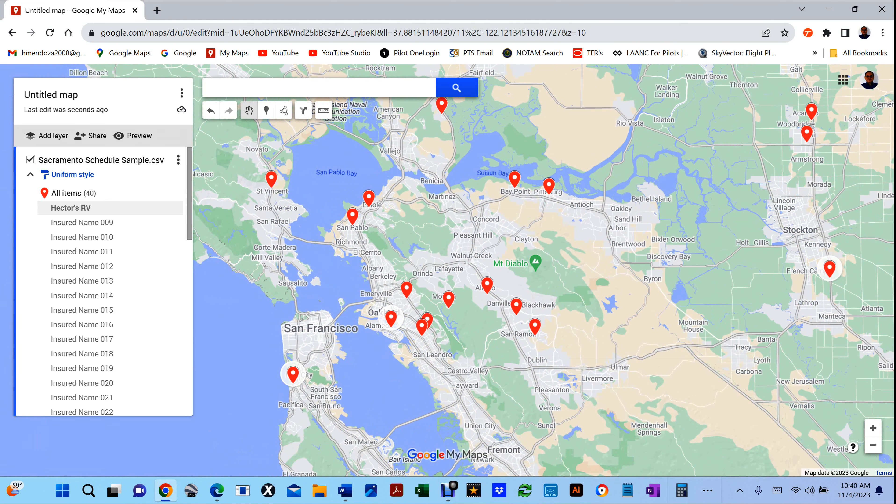
pyautogui.scroll(3, 455, 318)
pyautogui.scroll(-3, 529, 318)
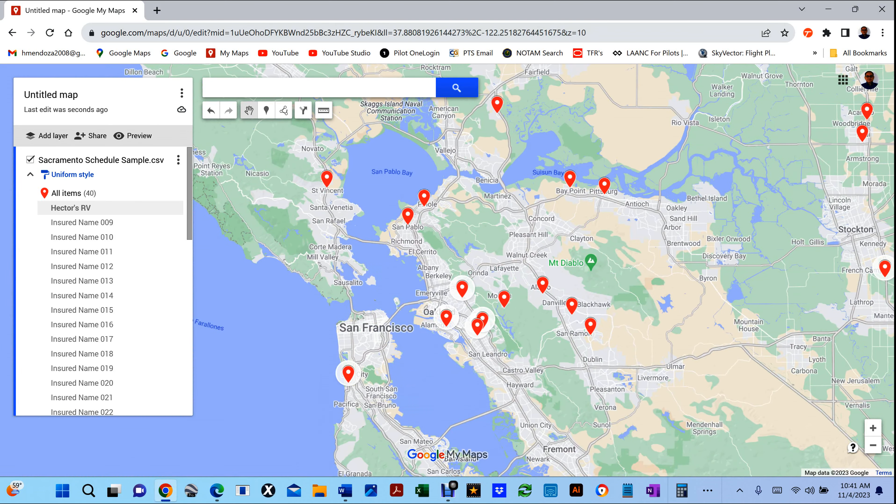
pyautogui.click(303, 111)
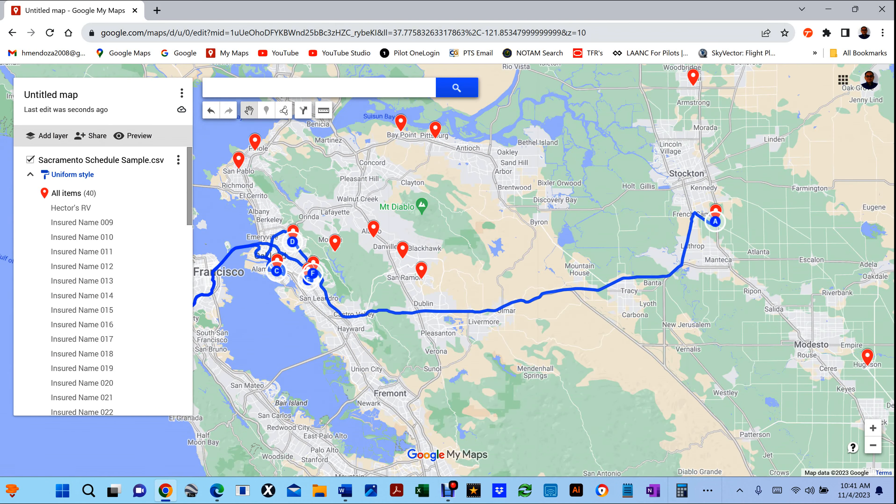
# - Delete the routed claims Insured Name 039, 040, 041, 042 and 044 from the Sacramento Schedule Sample.csv layer
pyautogui.scroll(-10, 102, 283)
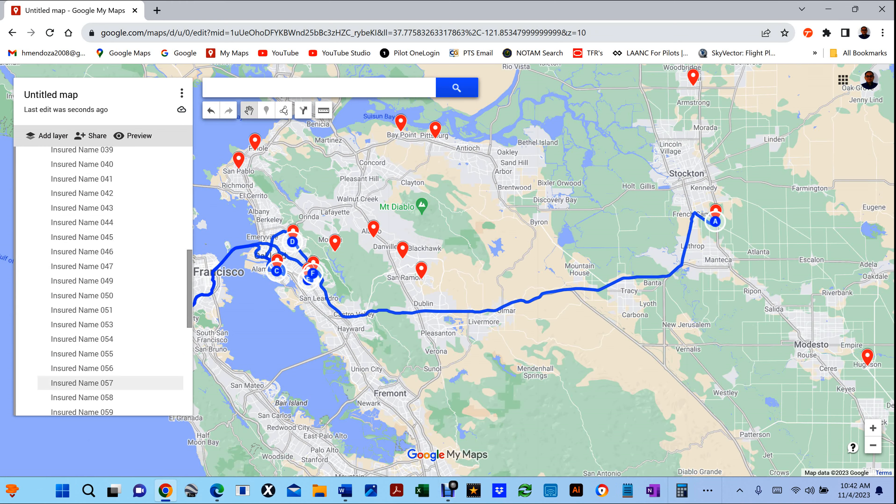
pyautogui.click(81, 222)
pyautogui.click(264, 288)
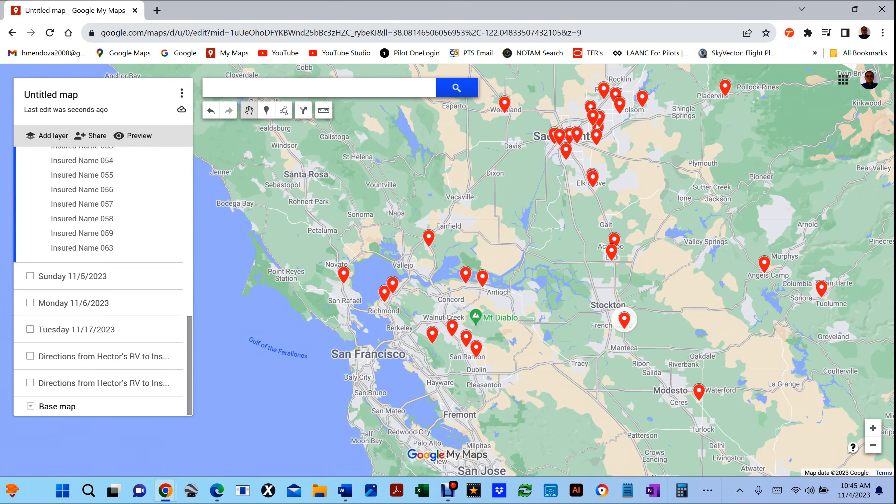
# - Create a driving route from the RV through Insured Name 043, 038, 035, 036 and 037
pyautogui.keyDown('shift'); pyautogui.click(432, 333); pyautogui.keyUp('shift')
pyautogui.scroll(2, 451, 329)
pyautogui.keyDown('shift'); pyautogui.click(456, 326); pyautogui.keyUp('shift')
pyautogui.keyDown('shift'); pyautogui.click(516, 369); pyautogui.keyUp('shift')
pyautogui.keyDown('shift'); pyautogui.click(552, 410); pyautogui.keyUp('shift')
pyautogui.scroll(-2, 633, 311)
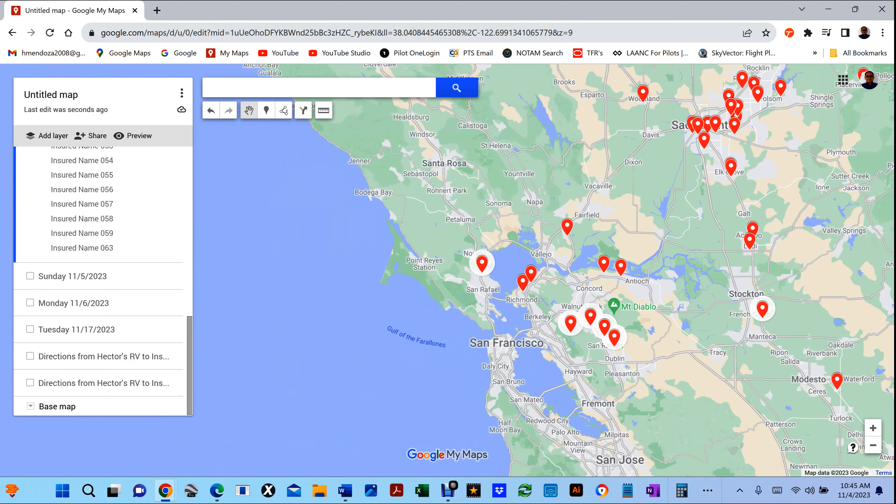
pyautogui.click(303, 111)
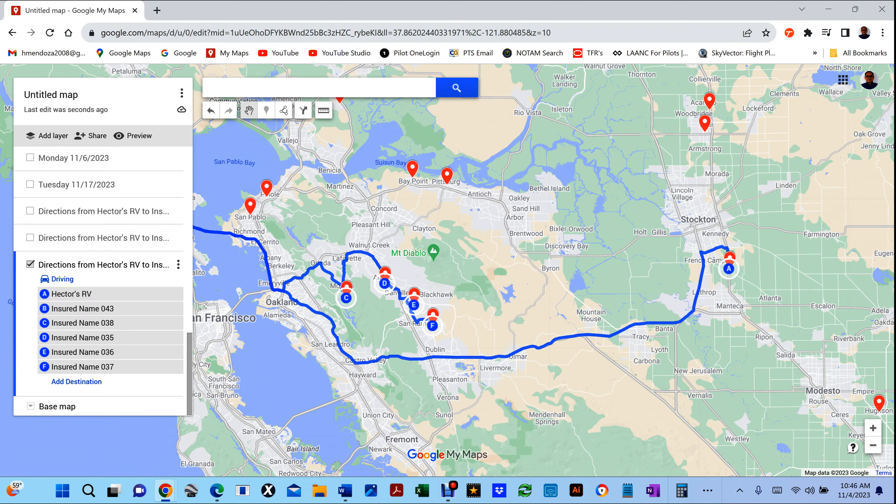
# - Hide the newest route layer and delete its claims Insured Name 043, 038, 035, 036 and 037 from the Sacramento Schedule Sample.csv layer
pyautogui.click(30, 263)
pyautogui.scroll(6, 106, 263)
pyautogui.scroll(-3, 106, 263)
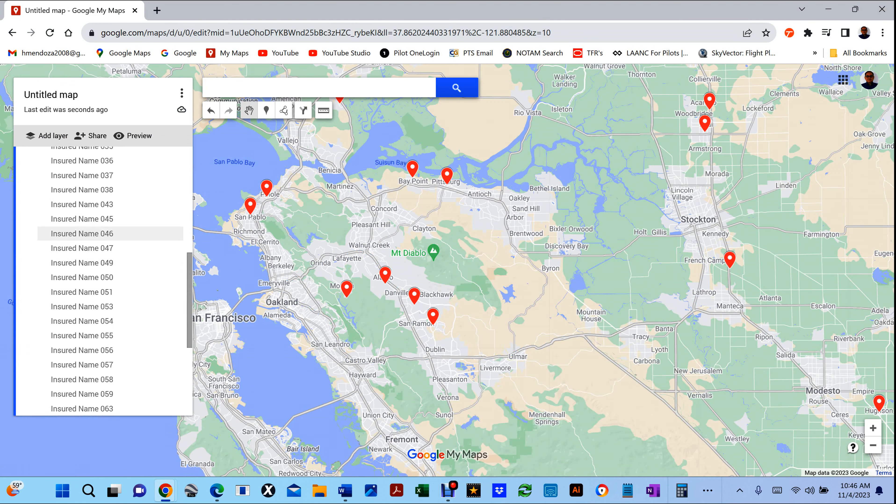
pyautogui.click(81, 205)
pyautogui.press('Delete')
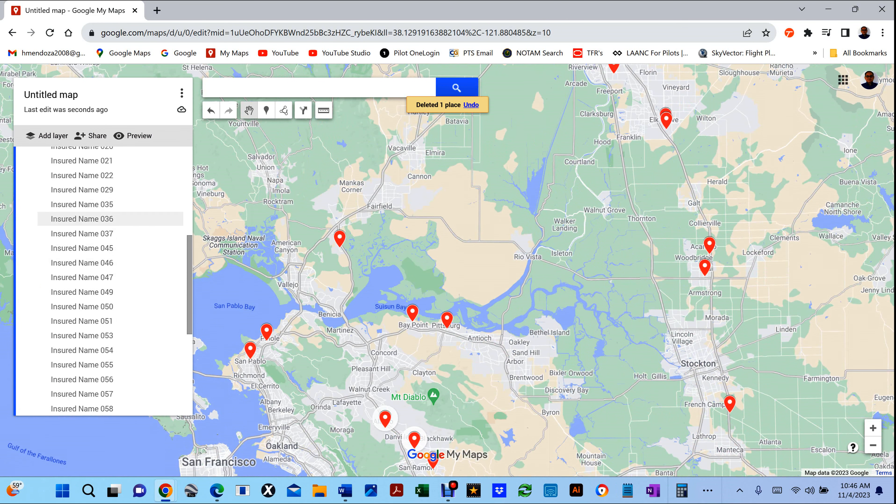
pyautogui.click(82, 204)
pyautogui.click(500, 402)
pyautogui.click(82, 205)
pyautogui.click(518, 412)
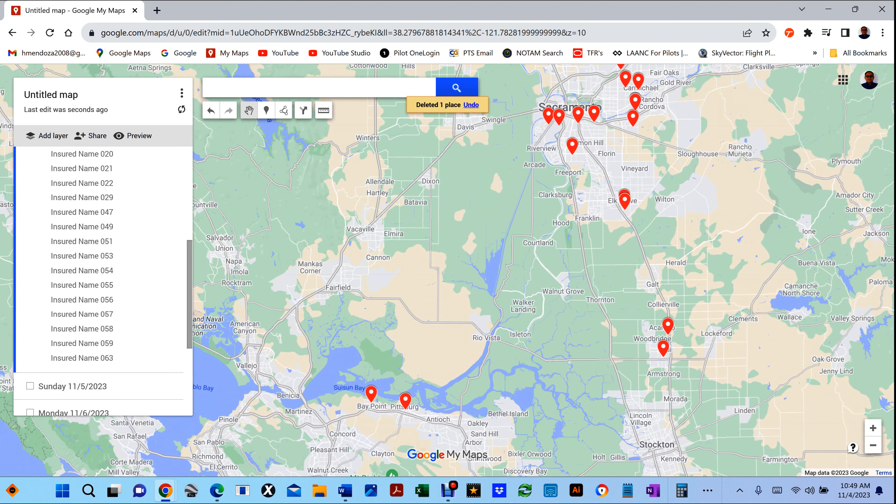
# - Delete the routed claims Insured Name 047 and 049 from the Sacramento Schedule Sample.csv layer
pyautogui.click(82, 212)
pyautogui.click(458, 369)
pyautogui.press('Escape')
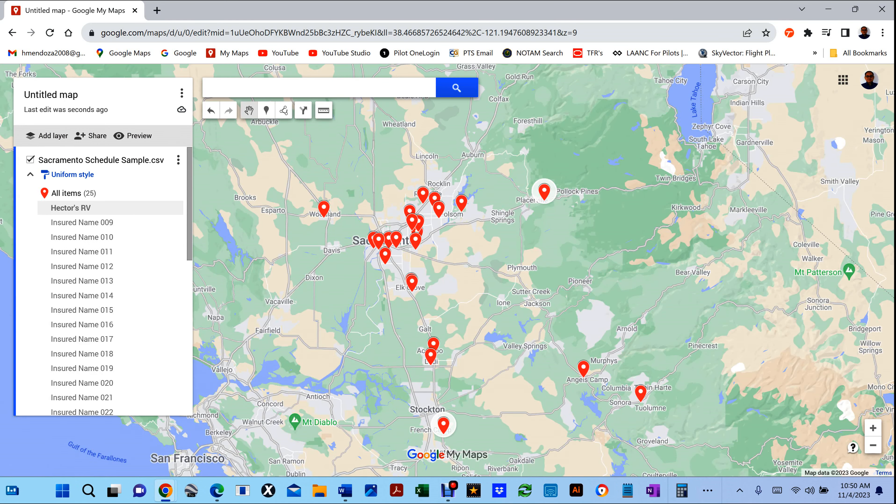
# - Create a driving route from the RV through Insured Name 053, 056, 021, 015 and 009, and delete those claims from the imported layer
pyautogui.scroll(2, 447, 201)
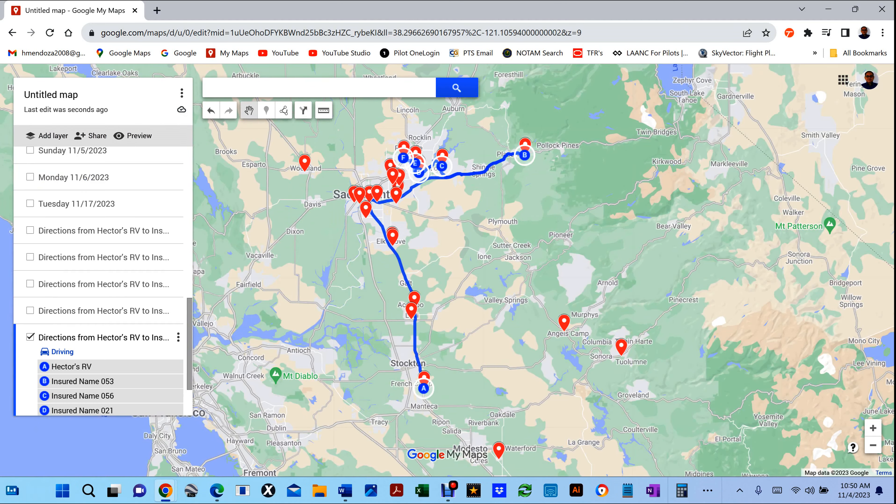
pyautogui.scroll(5, 103, 282)
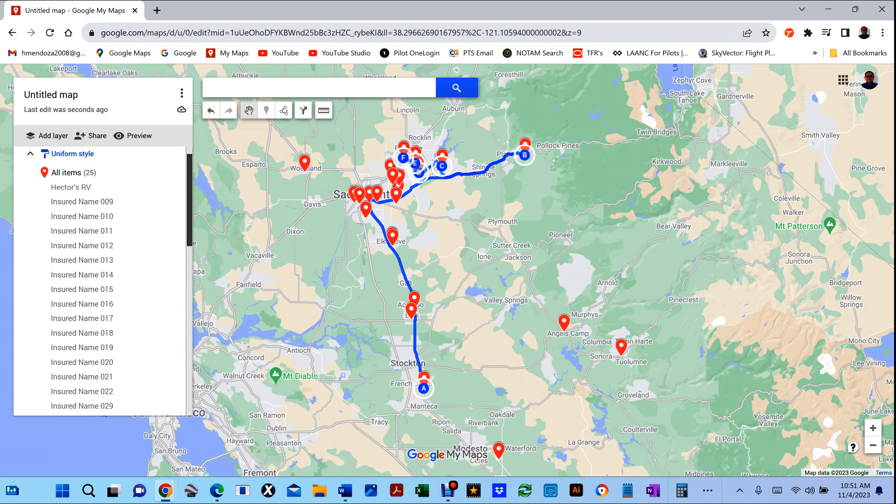
pyautogui.click(525, 248)
pyautogui.click(610, 216)
pyautogui.click(420, 334)
pyautogui.click(505, 305)
pyautogui.click(416, 326)
pyautogui.click(500, 298)
pyautogui.click(404, 320)
pyautogui.click(488, 292)
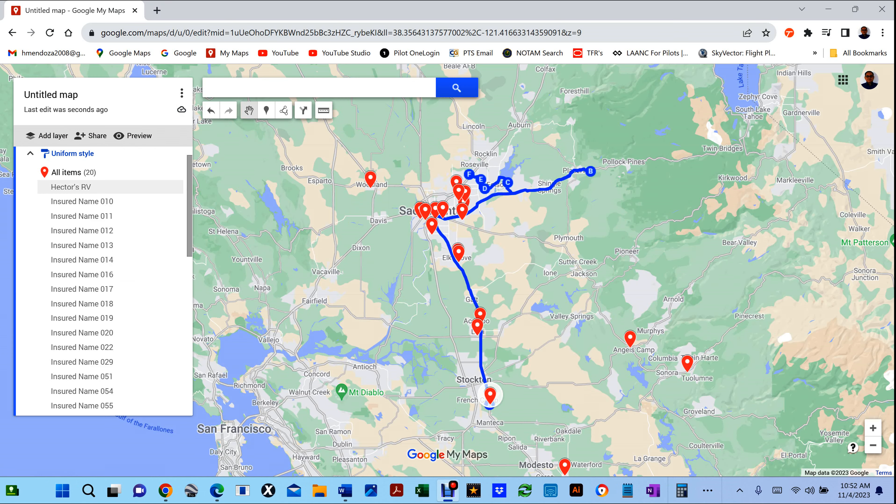
# - Create a driving route from the RV through the Woodland claim and the claims in North Highlands, Arden-Arcade, Carmichael and near Rancho Cordova
pyautogui.click(490, 395)
pyautogui.keyDown('ctrl'); pyautogui.click(371, 179); pyautogui.keyUp('ctrl')
pyautogui.scroll(2, 442, 190)
pyautogui.keyDown('ctrl'); pyautogui.click(500, 185); pyautogui.keyUp('ctrl')
pyautogui.keyDown('ctrl'); pyautogui.click(508, 223); pyautogui.keyUp('ctrl')
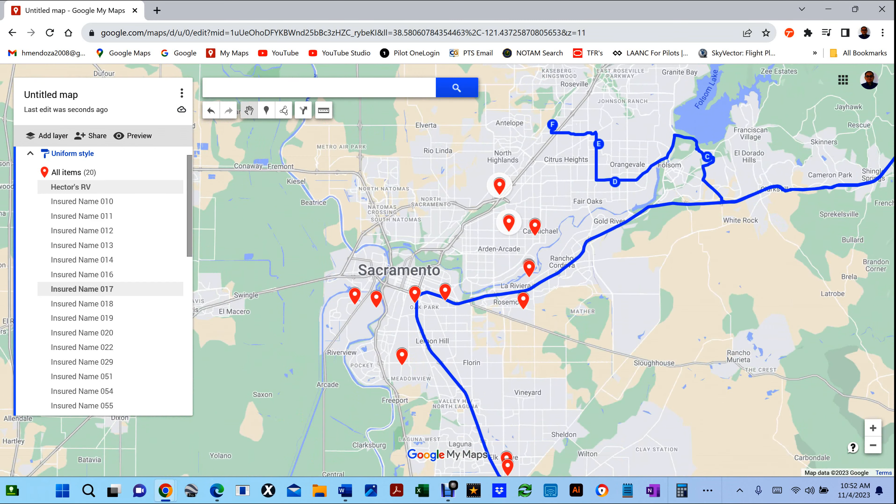
pyautogui.keyDown('ctrl'); pyautogui.click(534, 228); pyautogui.keyUp('ctrl')
pyautogui.scroll(2, 549, 261)
pyautogui.scroll(4, 504, 303)
pyautogui.keyDown('ctrl'); pyautogui.click(335, 281); pyautogui.keyUp('ctrl')
pyautogui.keyDown('ctrl'); pyautogui.click(351, 318); pyautogui.keyUp('ctrl')
pyautogui.click(304, 110)
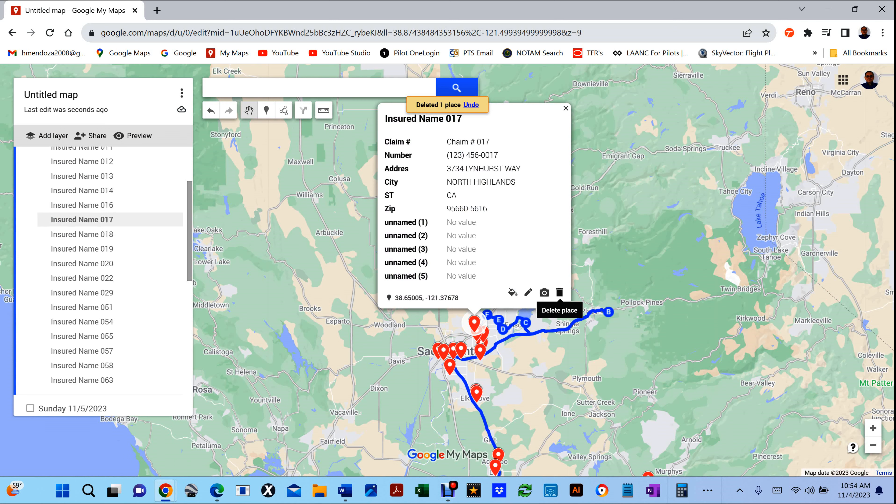
# - Delete the routed claims Insured Name 017, 012, 014, 019 and 063 from the Sacramento Schedule Sample.csv layer
pyautogui.click(559, 292)
pyautogui.scroll(-4, 85, 264)
pyautogui.click(84, 250)
pyautogui.click(562, 302)
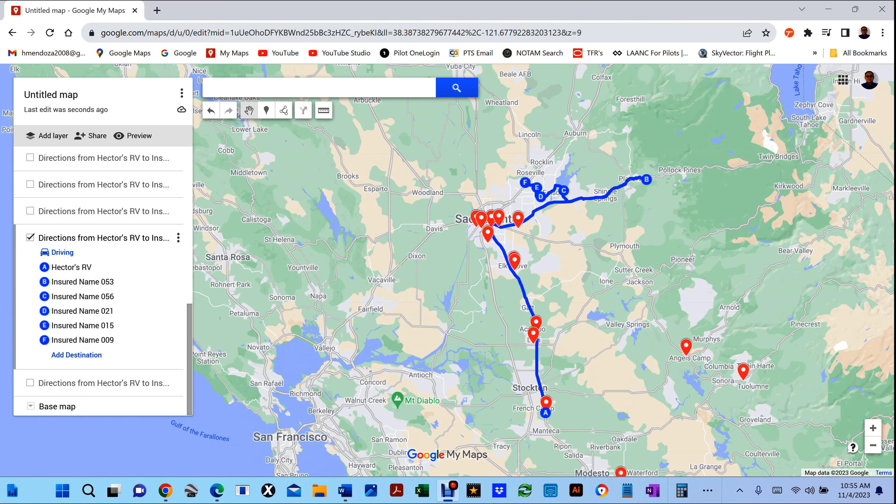
# - Hide the route layer through Insured Name 053, 056, 021, 015 and 009, and select the RV marker
pyautogui.click(30, 238)
pyautogui.click(546, 402)
# - Enlarge the page and add the four claims across central Sacramento to the selection
pyautogui.hotkey('ctrl', '+')
pyautogui.hotkey('ctrl', '+')
pyautogui.hotkey('ctrl', '+')
pyautogui.hotkey('ctrl', '+')
pyautogui.click(445, 171)
pyautogui.scroll(3, 445, 171)
pyautogui.scroll(-3, 558, 277)
pyautogui.scroll(1, 558, 281)
pyautogui.scroll(-1, 559, 293)
pyautogui.scroll(2, 434, 277)
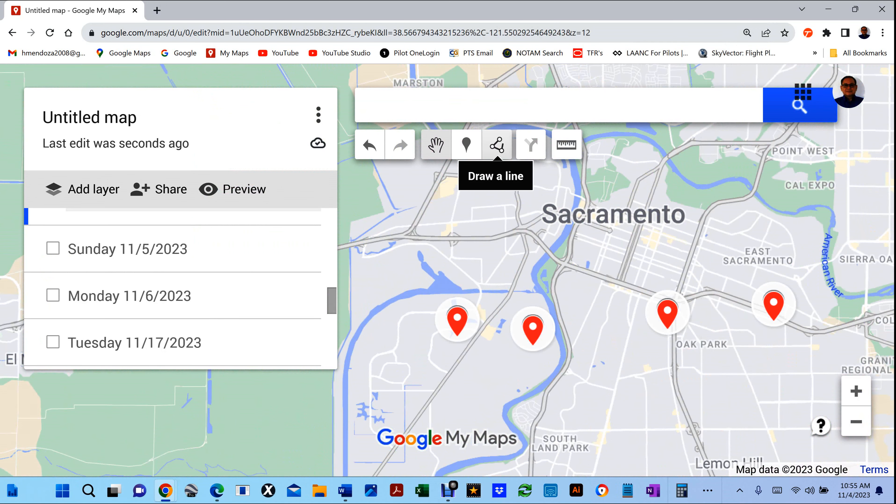
pyautogui.scroll(-3, 494, 175)
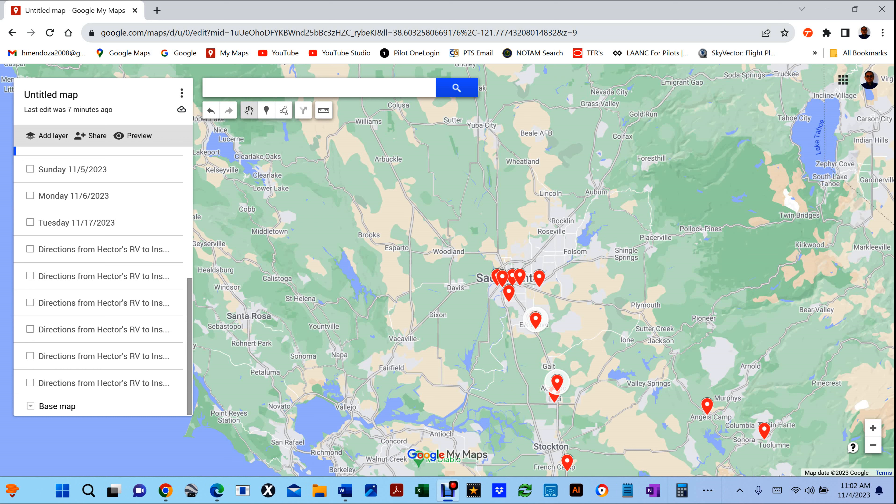
# - Select the claims south of Sacramento and at Angels Camp, and review the remaining claims and the route layers
pyautogui.click(508, 292)
pyautogui.click(707, 432)
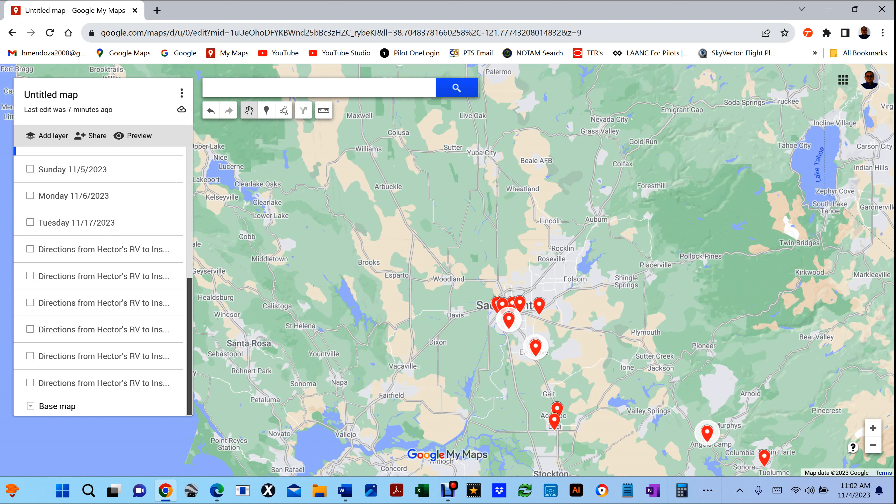
pyautogui.scroll(10, 99, 282)
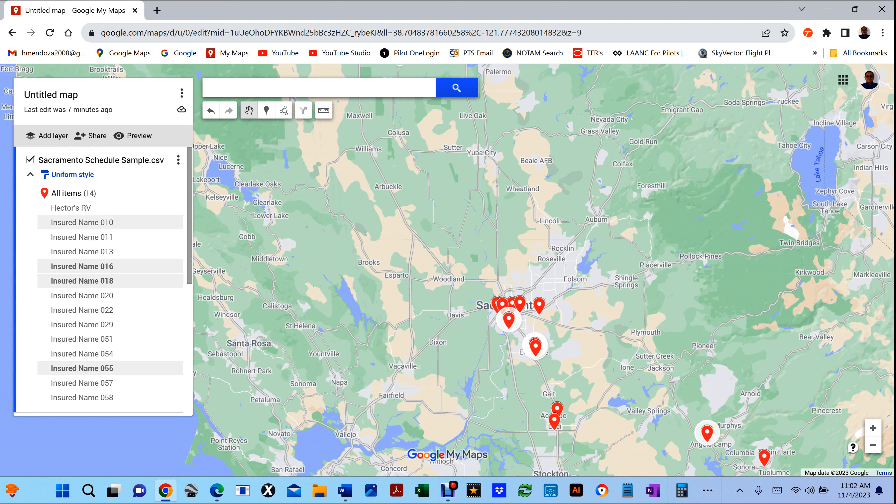
pyautogui.scroll(-1, 99, 283)
pyautogui.scroll(-10, 99, 282)
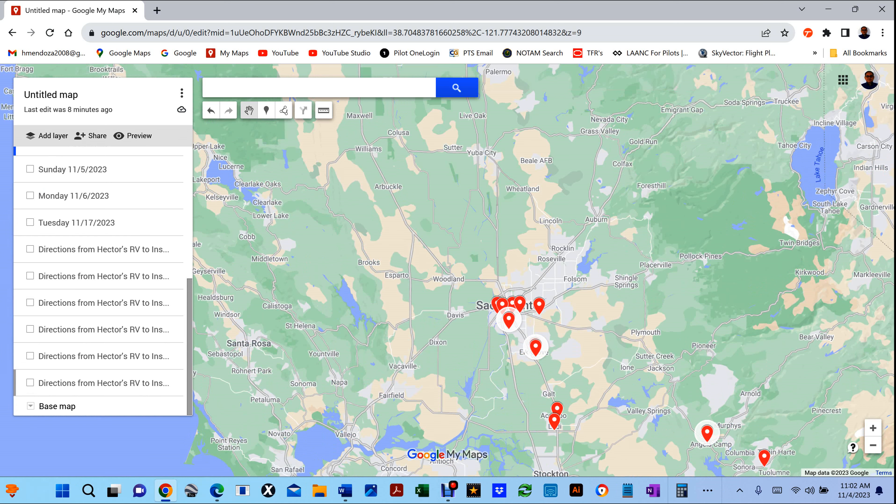
# - Rename the first three undated route layers as Wednesday 11/18/2023, Thursday 11/19/2023 and Friday 11/20/2023
pyautogui.click(104, 250)
pyautogui.write('Wednesday 11/18/2023')
pyautogui.press('Return')
pyautogui.click(103, 276)
pyautogui.write('Thursday 11/19/2023')
pyautogui.press('Return')
pyautogui.click(104, 303)
pyautogui.write('Friday 11/20/2023')
pyautogui.press('Return')
# - Rename the last three undated route layers as Saturday 11/21/2023, Sunday 11/22/2023 and Monday 11/23/2023
pyautogui.click(104, 329)
pyautogui.write('Saturday 11/21/2023')
pyautogui.press('Return')
pyautogui.click(103, 356)
pyautogui.write('Sunday 11/22/2023')
pyautogui.press('Return')
pyautogui.click(104, 383)
pyautogui.write('Monday 11/23/2023')
pyautogui.press('Return')
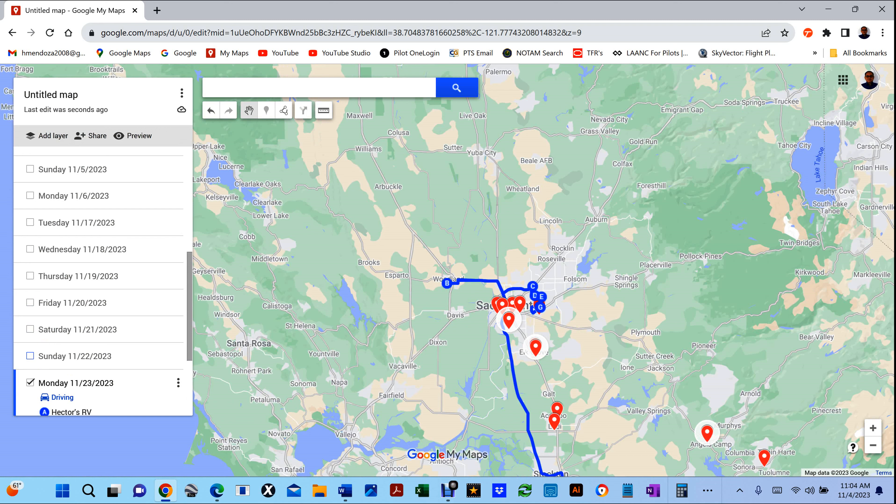
# - Title the map Sacramento Schedule #1
pyautogui.scroll(10, 102, 282)
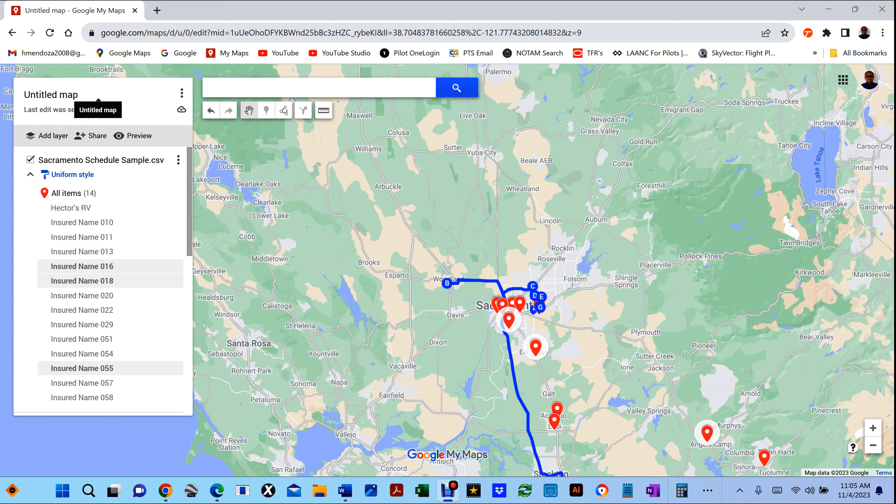
pyautogui.click(51, 94)
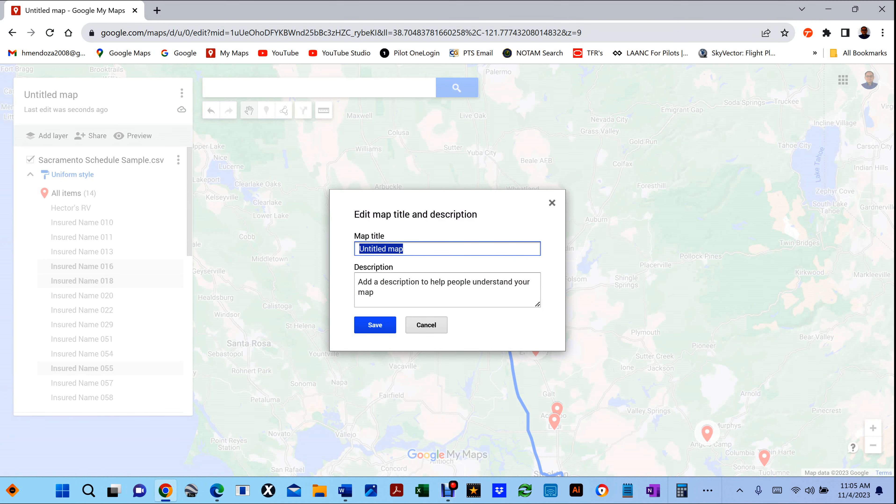
pyautogui.write('S')
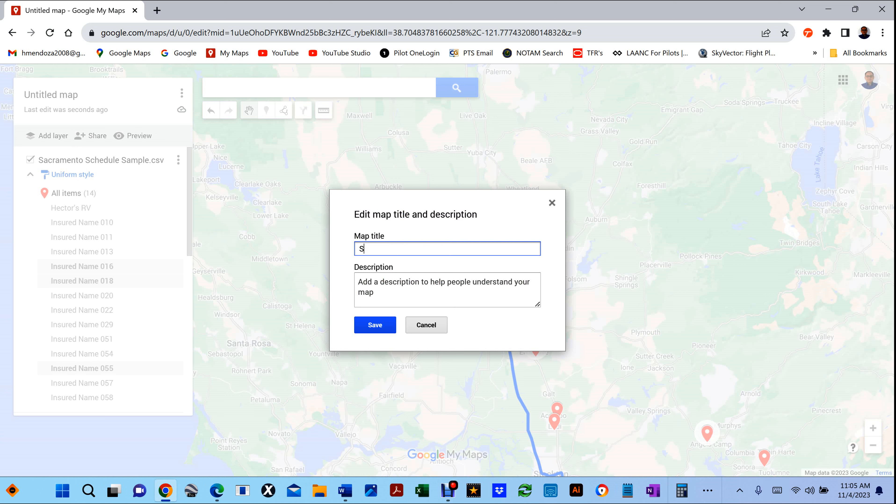
pyautogui.write('acramento Schedule #1')
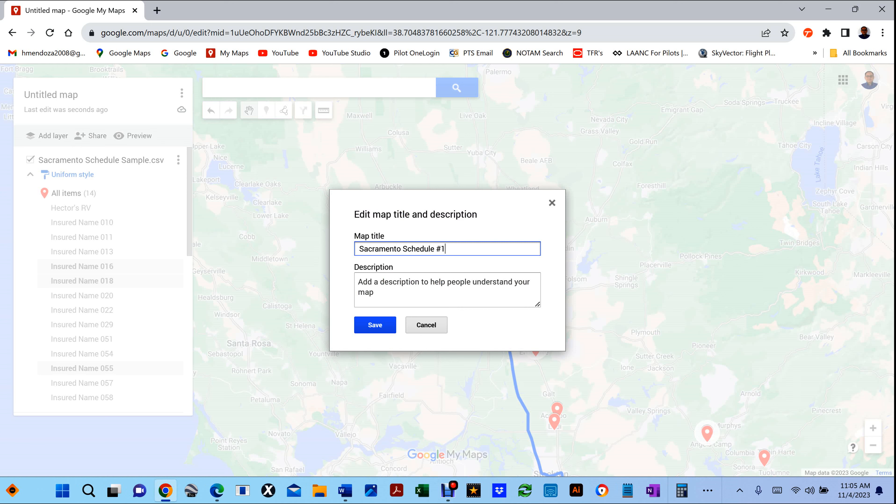
pyautogui.press('Return')
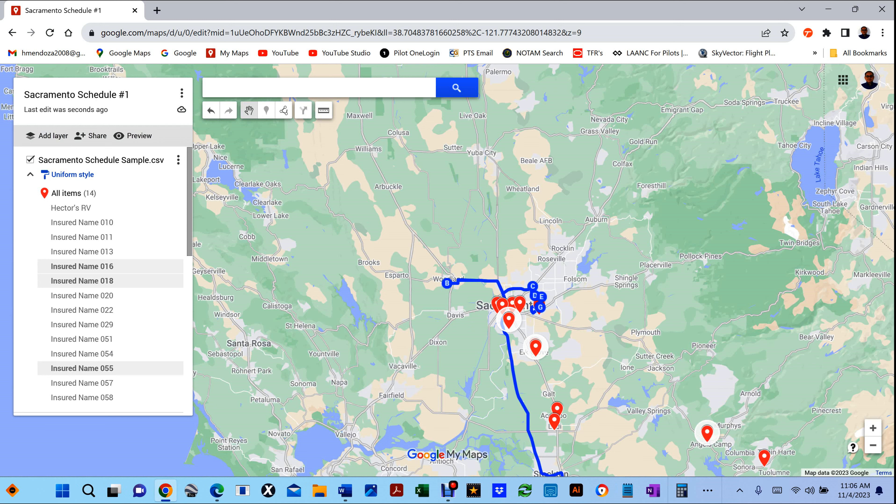
# - Make a copy of the map named Copy of Sacramento Schedule #2
pyautogui.moveTo(106, 193)
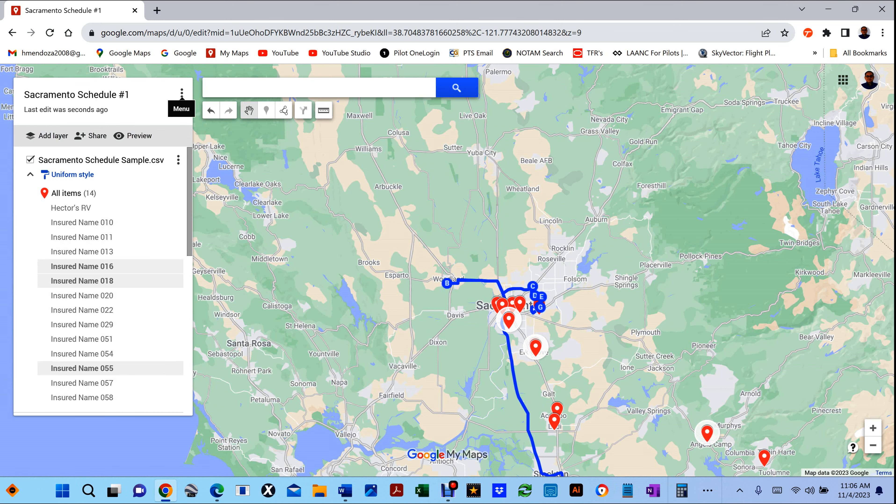
pyautogui.click(182, 93)
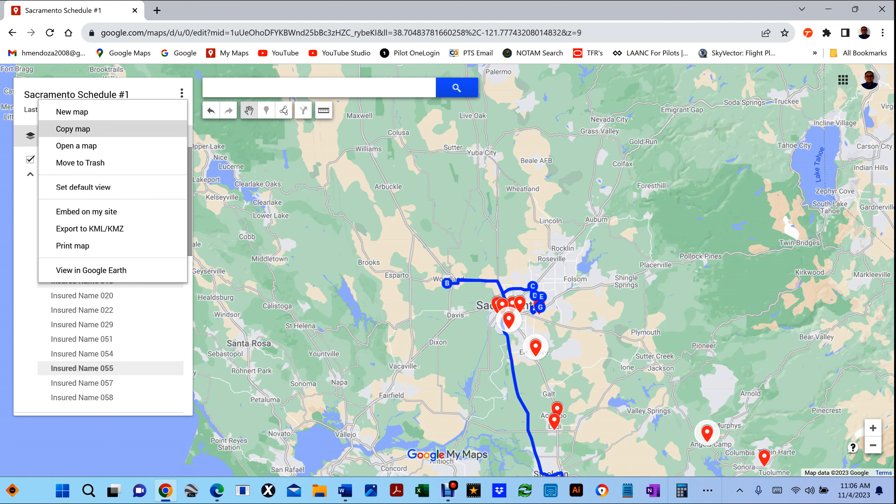
pyautogui.click(73, 128)
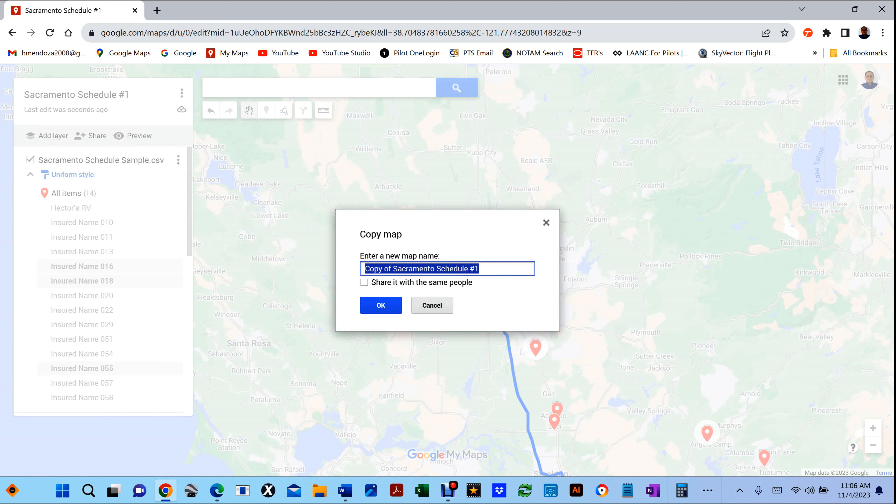
pyautogui.click(479, 268)
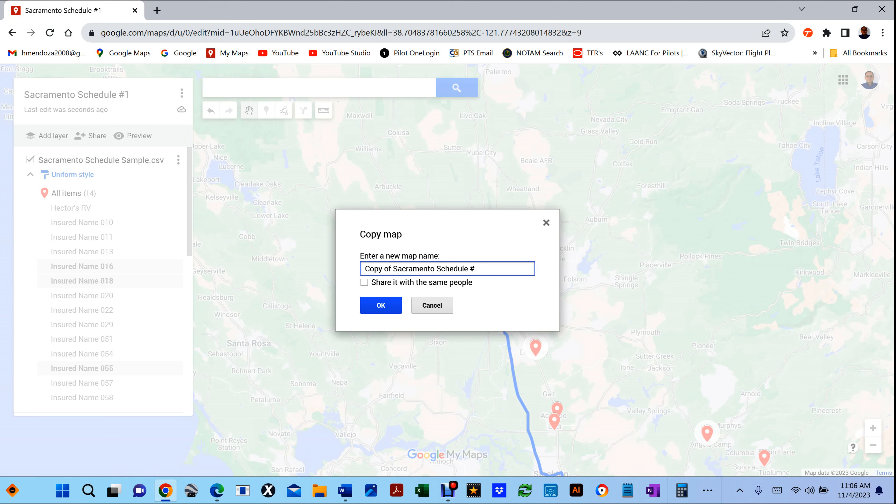
pyautogui.click(381, 305)
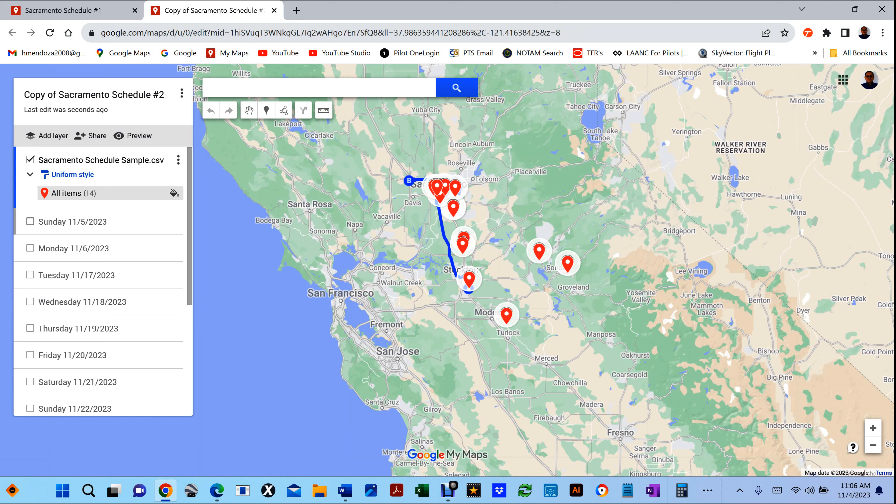
# - Show the Sunday 11/5/2023 and Monday 11/6/2023 route layers and delete the Sunday 11/5/2023 layer
pyautogui.click(30, 221)
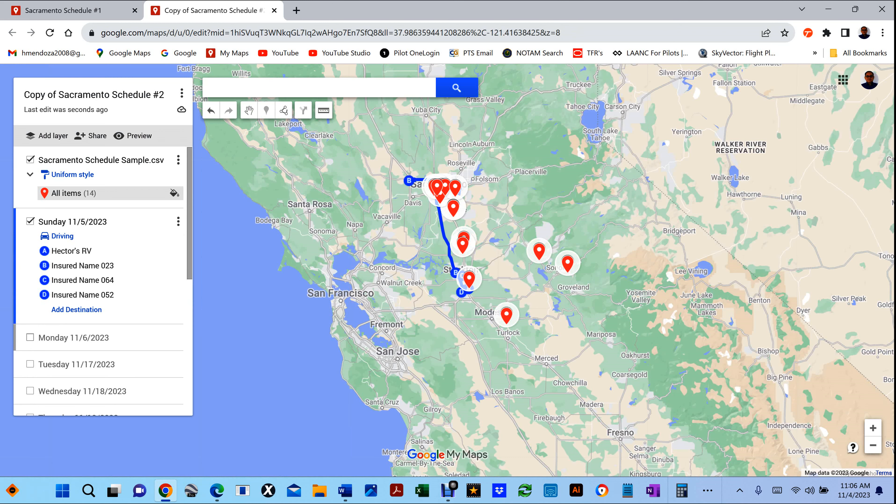
pyautogui.click(30, 337)
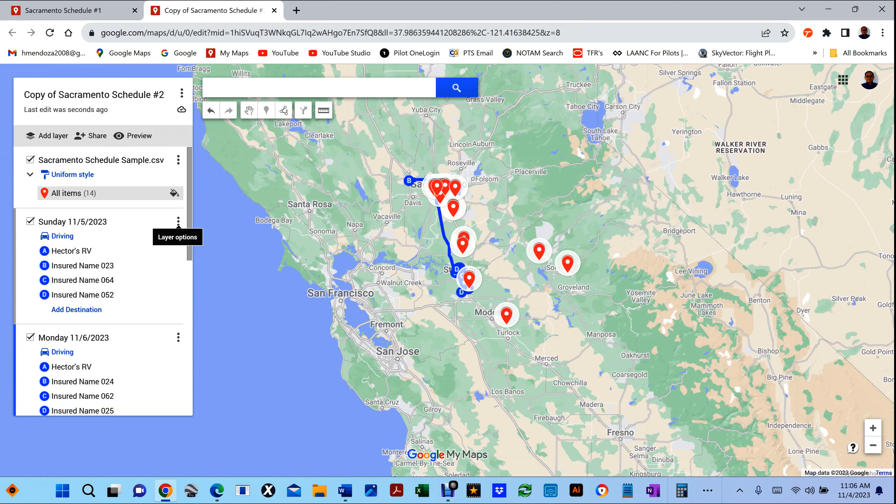
pyautogui.click(178, 221)
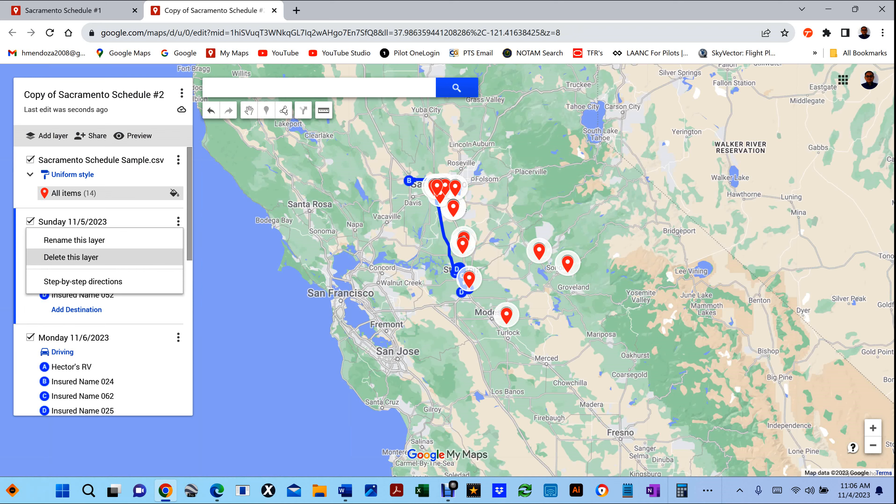
pyautogui.click(71, 257)
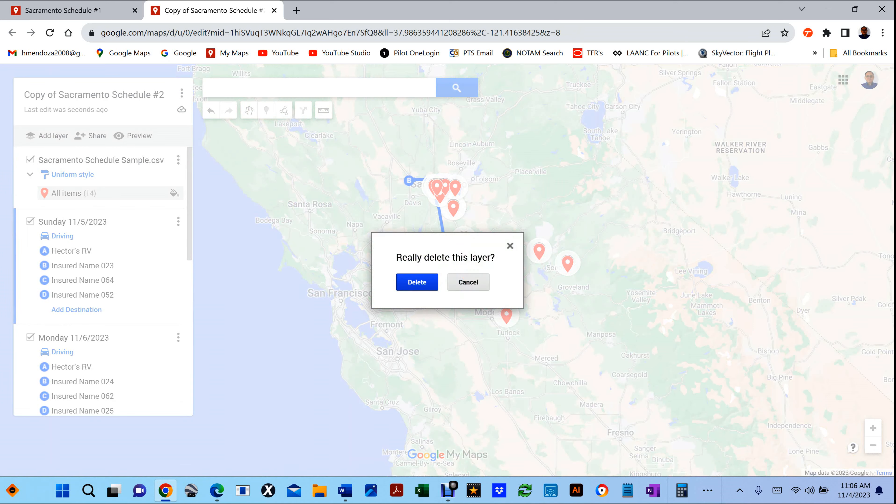
pyautogui.click(417, 283)
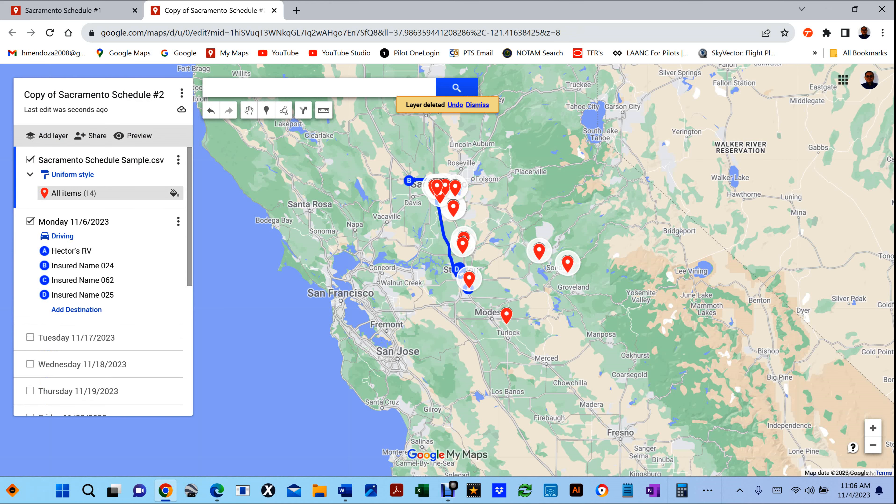
# - Delete the remaining copied route layers, from Monday 11/6/2023 through Monday 11/23/2023, keeping only the Sacramento Schedule Sample.csv layer
pyautogui.click(178, 222)
pyautogui.click(91, 258)
pyautogui.click(178, 221)
pyautogui.click(92, 258)
pyautogui.click(177, 222)
pyautogui.click(92, 258)
pyautogui.click(178, 221)
pyautogui.click(92, 258)
pyautogui.click(178, 222)
pyautogui.click(92, 258)
pyautogui.click(178, 221)
pyautogui.click(92, 258)
pyautogui.click(417, 282)
pyautogui.click(178, 222)
pyautogui.click(92, 258)
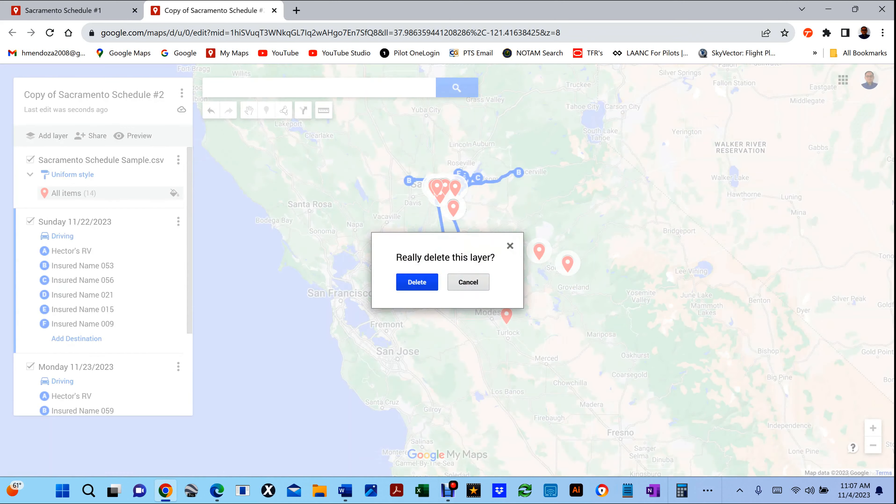
pyautogui.click(417, 282)
pyautogui.click(178, 221)
pyautogui.click(92, 258)
pyautogui.click(417, 282)
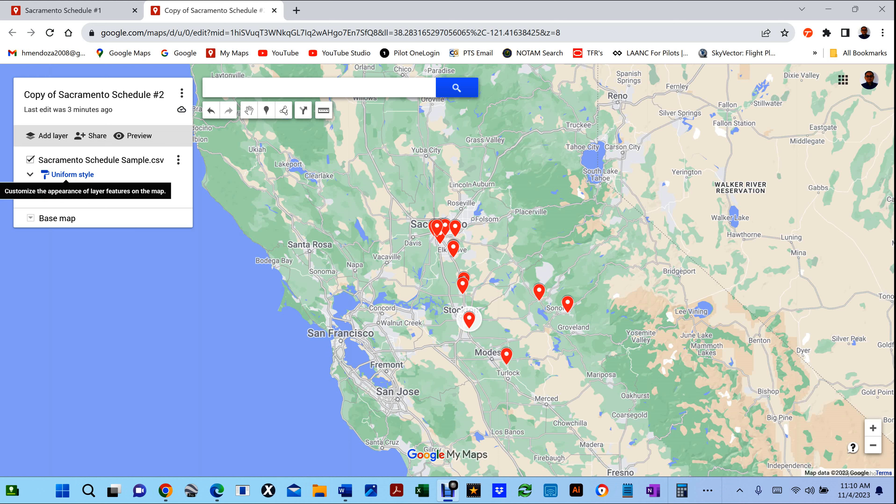
# - List the placemarks in the Sacramento Schedule Sample.csv layer and view the RV placemark's details
pyautogui.click(30, 175)
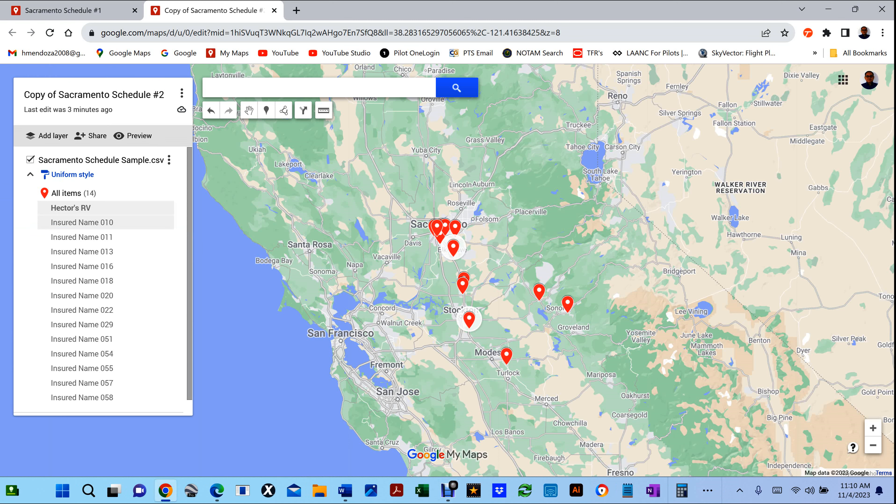
pyautogui.click(70, 208)
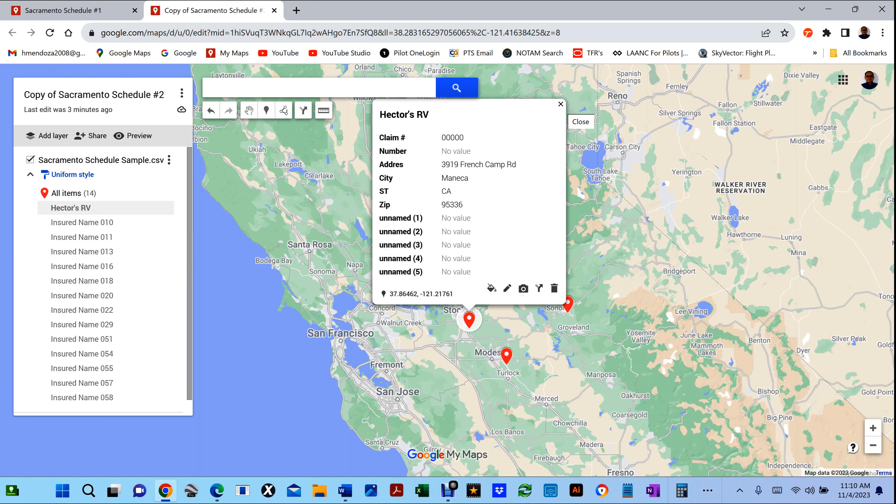
pyautogui.click(560, 104)
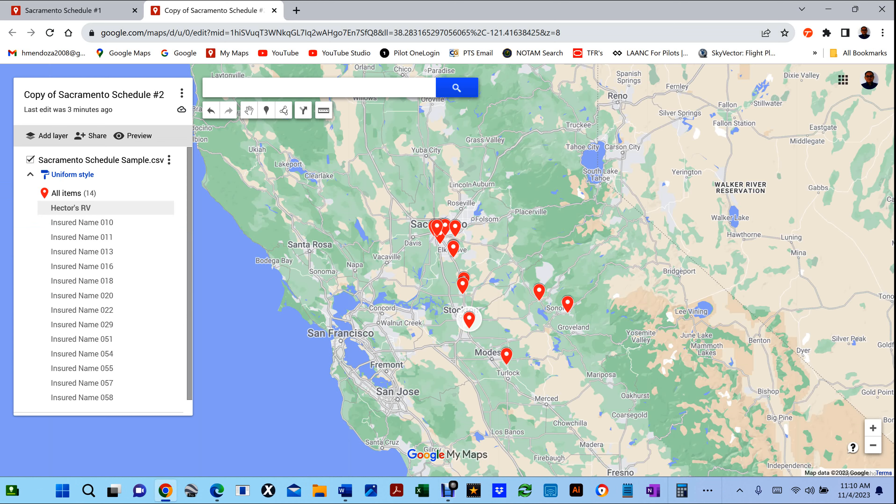
# - Examine the cluster of claim pins around Sacramento and the details of Insured Name 011
pyautogui.scroll(5, 488, 304)
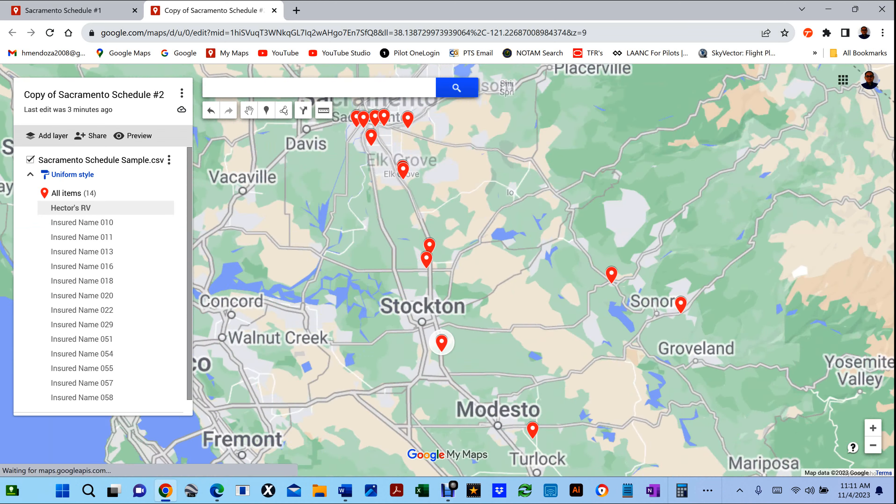
pyautogui.scroll(-2, 483, 270)
pyautogui.moveTo(483, 270); pyautogui.dragTo(527, 367)
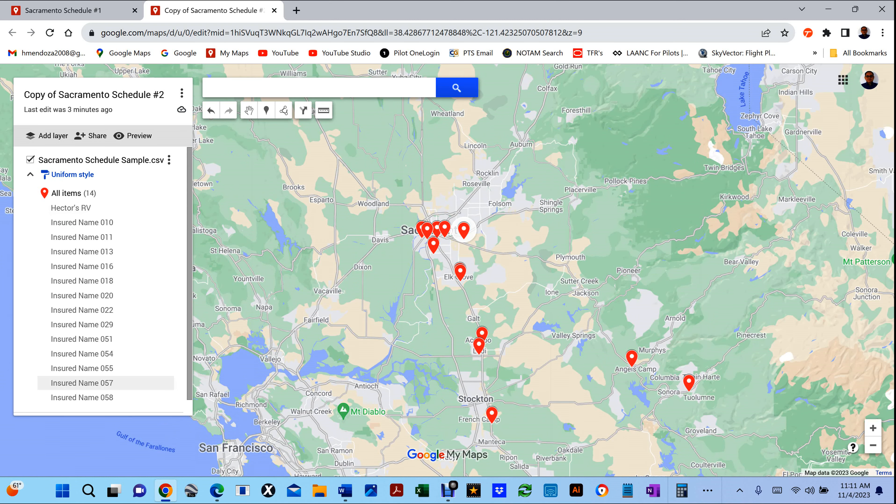
pyautogui.scroll(1, 451, 222)
pyautogui.scroll(1, 452, 224)
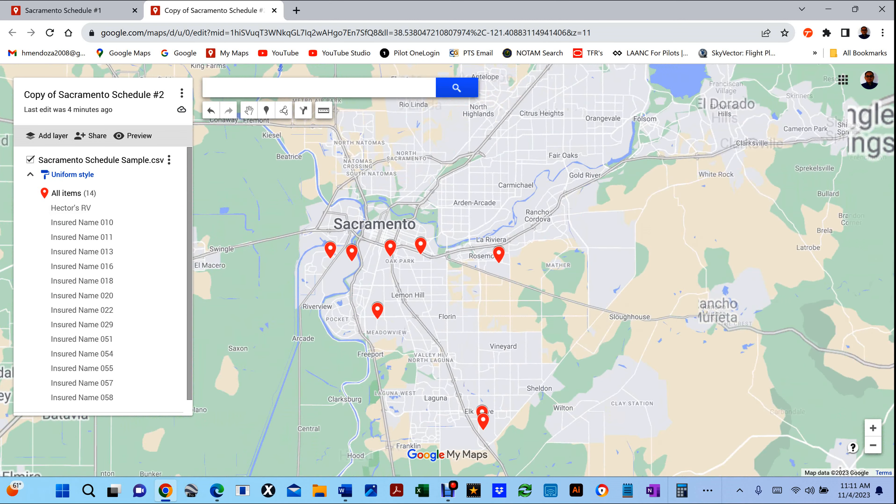
pyautogui.scroll(1, 331, 245)
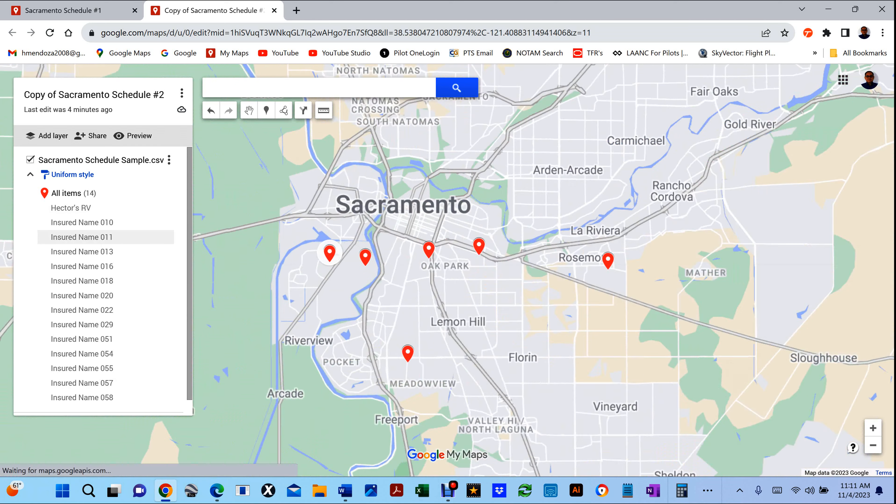
pyautogui.click(330, 256)
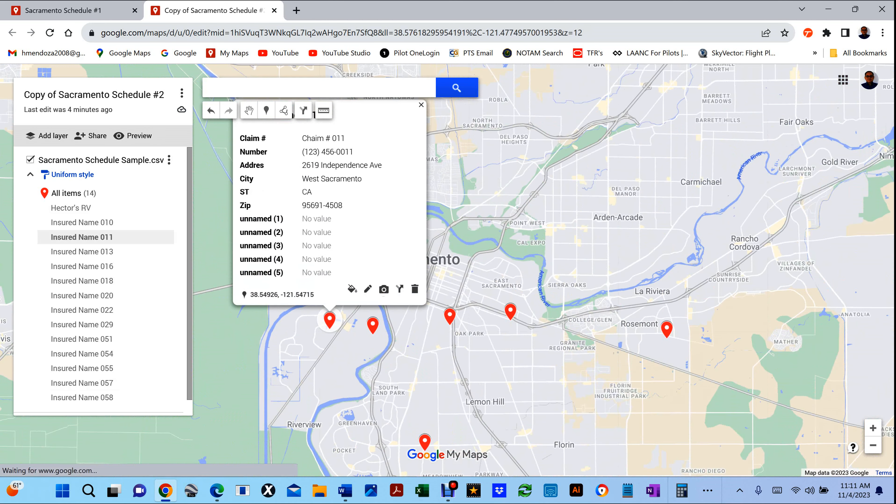
pyautogui.press('Escape')
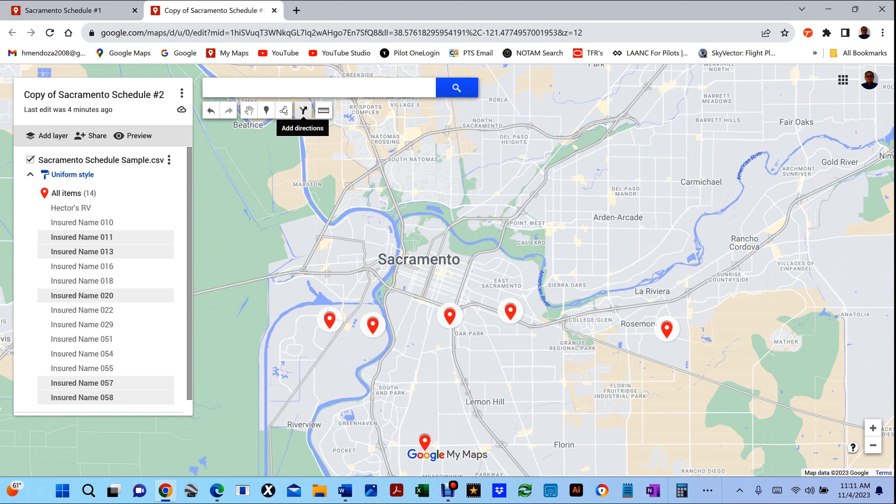
# - Add a driving directions layer for the Sacramento claims and delete the Insured Name 020 placemark from the imported layer
pyautogui.click(302, 111)
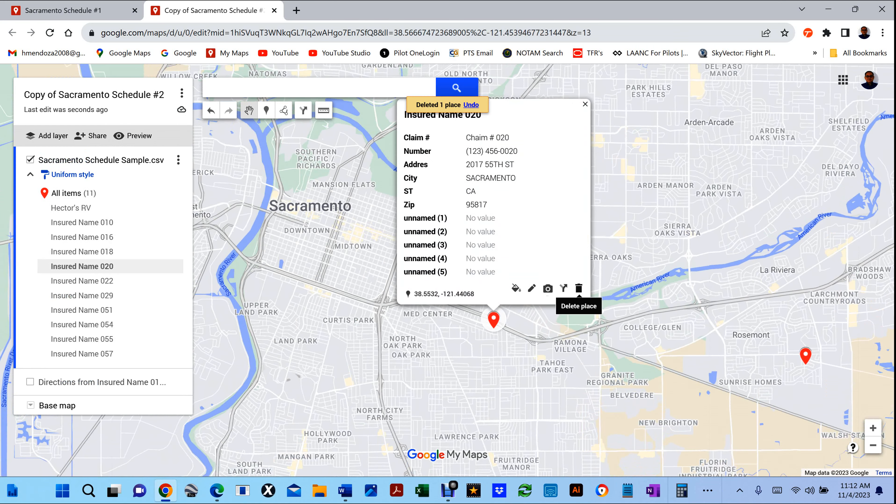
pyautogui.click(578, 295)
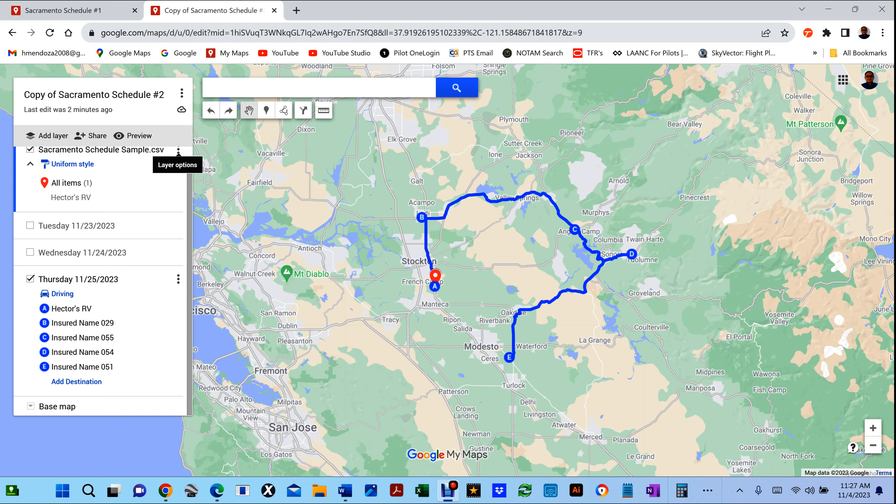
# - Check the data table of the Sacramento Schedule Sample.csv layer for its remaining entries
pyautogui.click(101, 150)
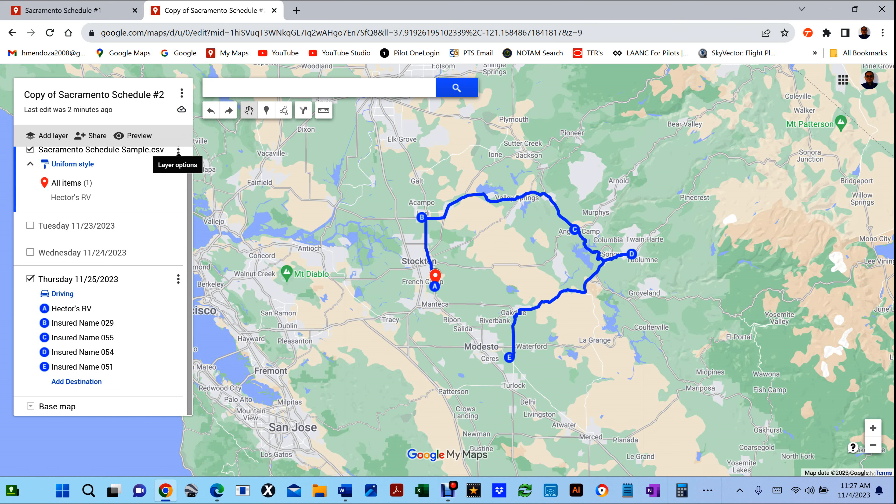
pyautogui.click(178, 150)
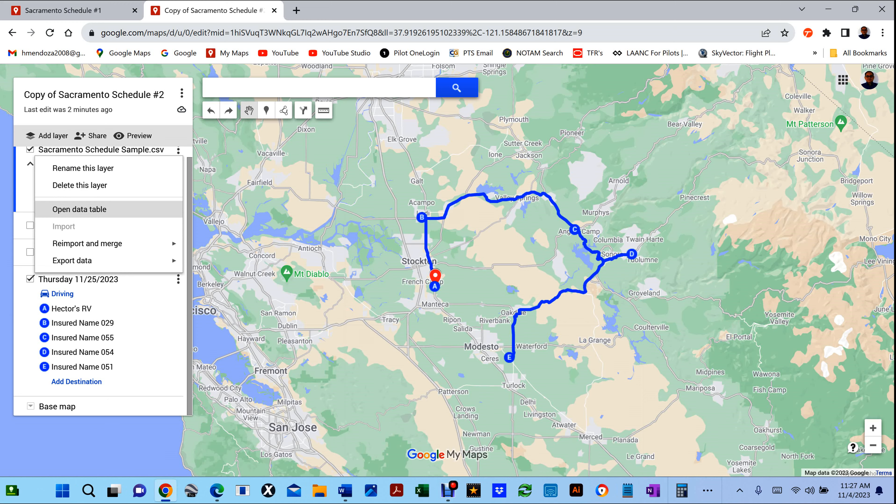
pyautogui.click(80, 210)
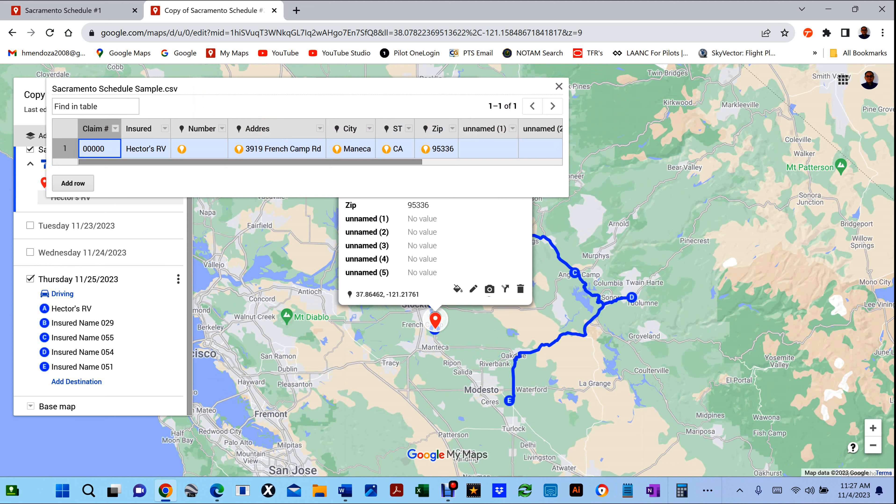
pyautogui.press('Escape')
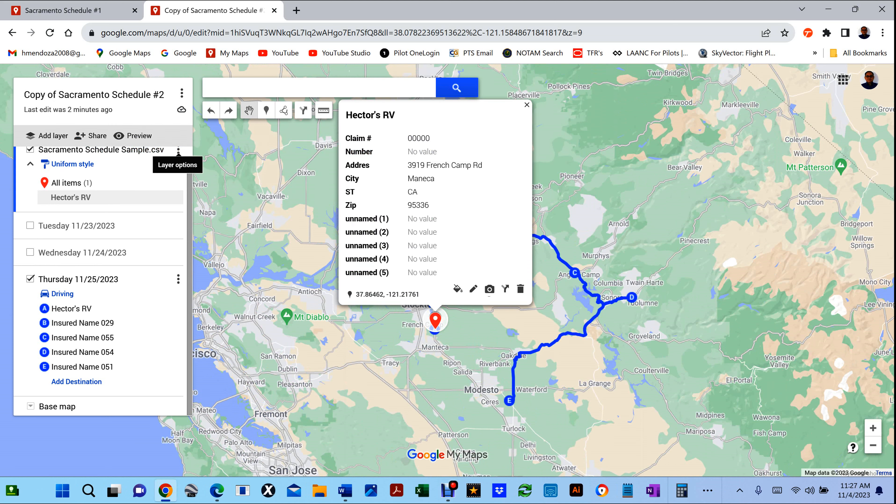
# - Delete the used-up Sacramento Schedule Sample.csv layer from the map
pyautogui.click(178, 151)
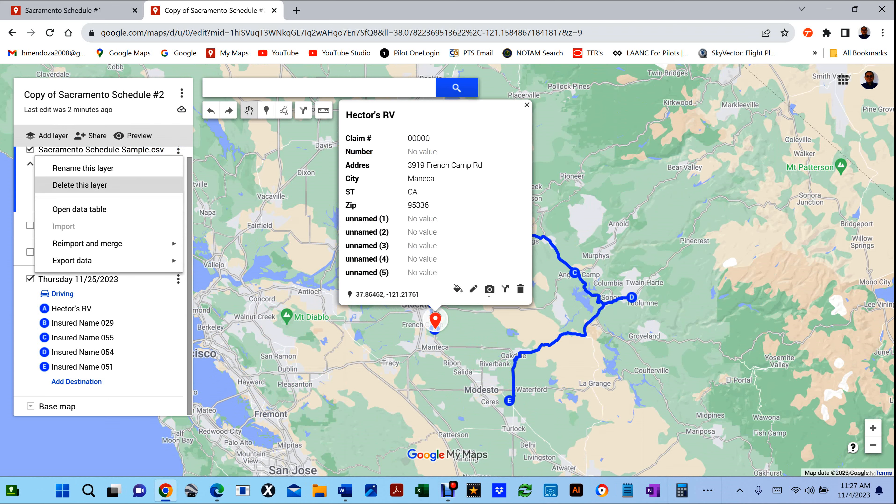
pyautogui.click(80, 184)
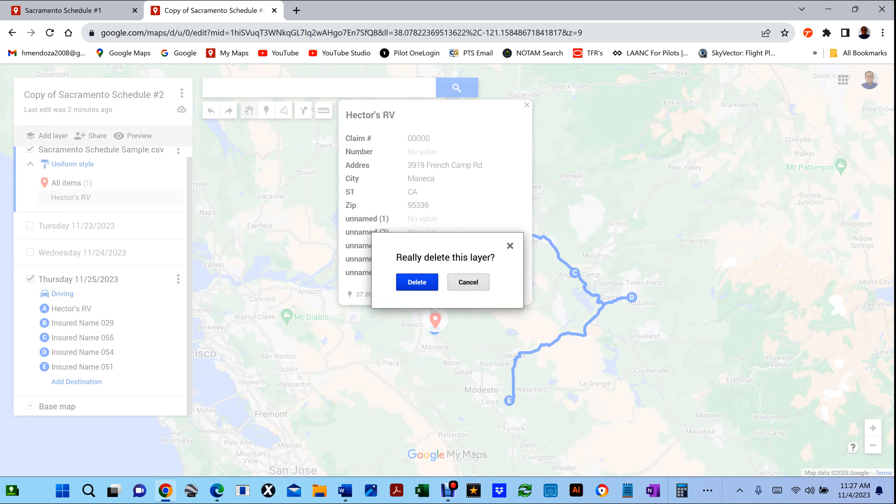
pyautogui.press('Return')
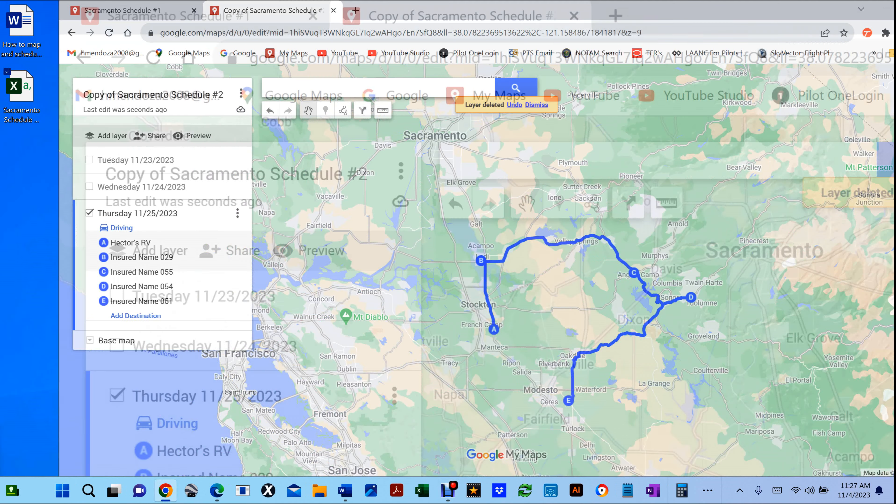
# - Fit the browser to half the screen beside the desktop, add a layer and load the Sacramento Schedule CSV file into it
pyautogui.press('super+Right')
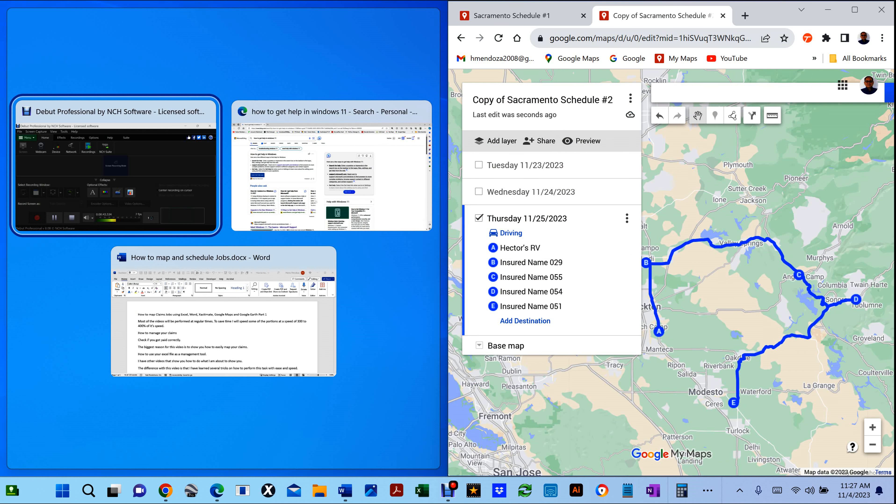
pyautogui.press('Escape')
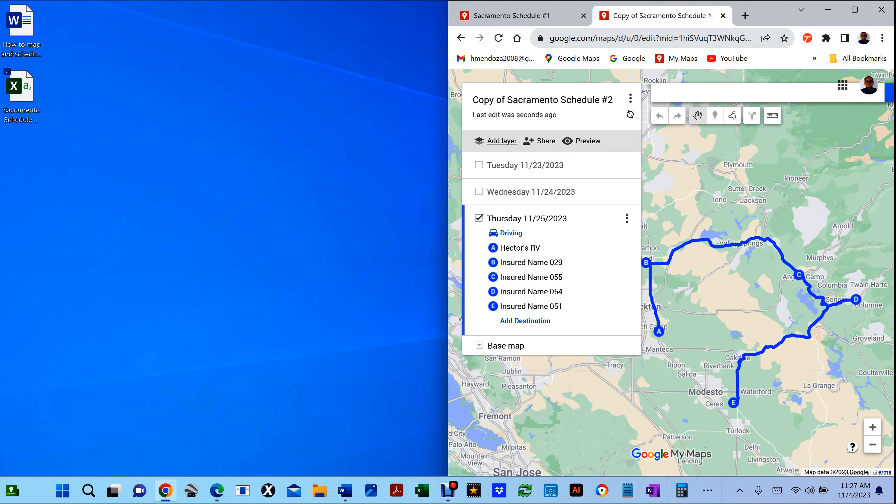
pyautogui.click(501, 141)
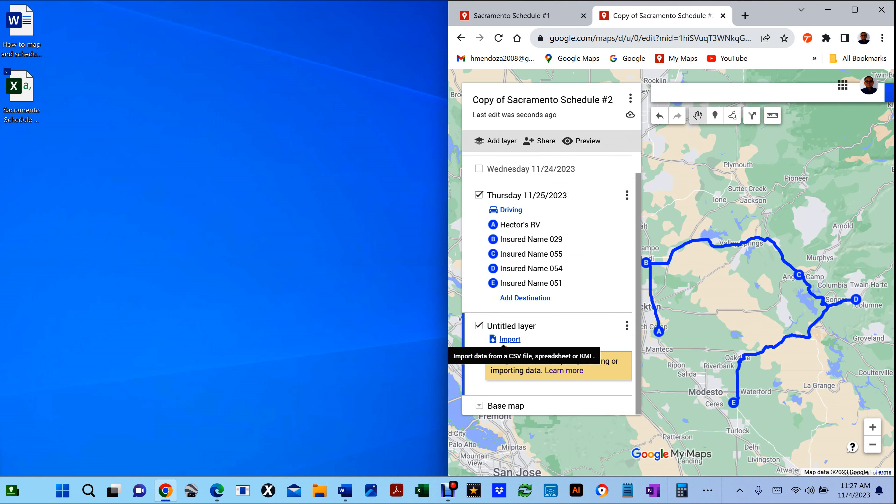
pyautogui.click(510, 339)
pyautogui.moveTo(19, 87); pyautogui.dragTo(662, 268)
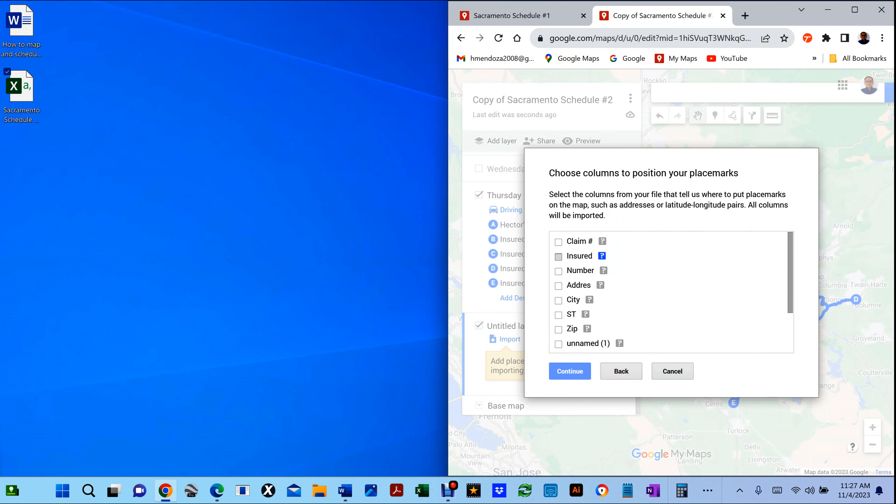
# - Position the imported placemarks by Number, Addres, City, ST and Zip, and title the markers by Insured
pyautogui.click(558, 271)
pyautogui.click(558, 286)
pyautogui.click(558, 301)
pyautogui.click(558, 315)
pyautogui.click(558, 330)
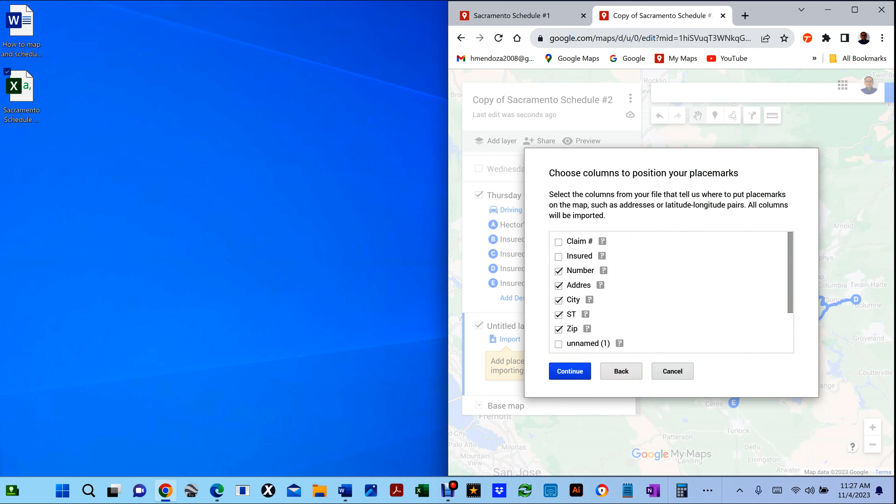
pyautogui.click(570, 371)
pyautogui.click(558, 250)
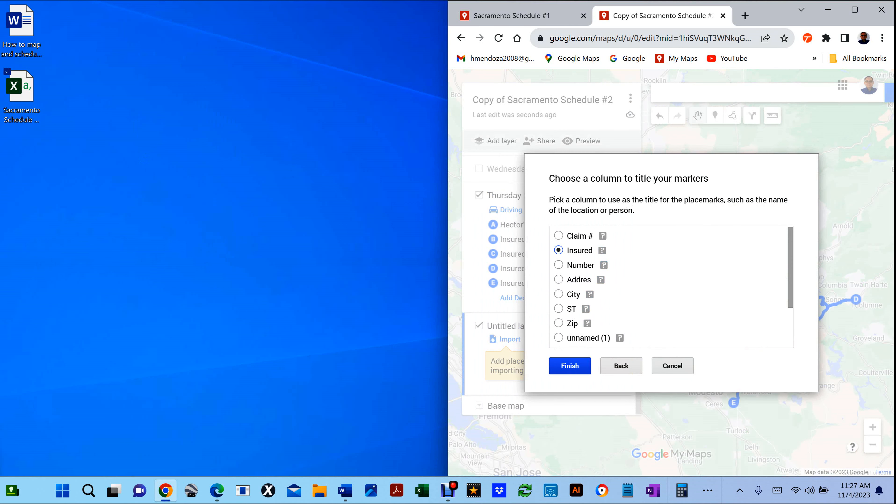
pyautogui.click(570, 365)
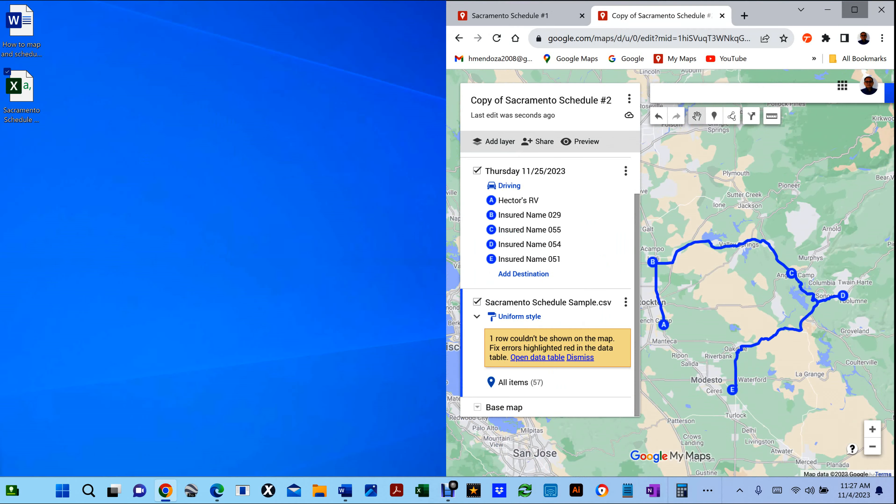
# - Maximize the browser window and hide the Thursday 11/25/2023 route layer
pyautogui.press('super+Up')
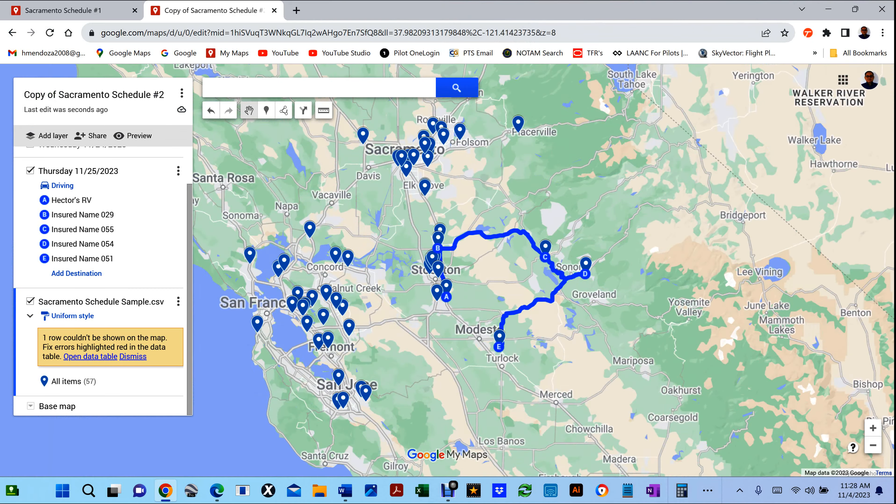
pyautogui.scroll(3, 522, 267)
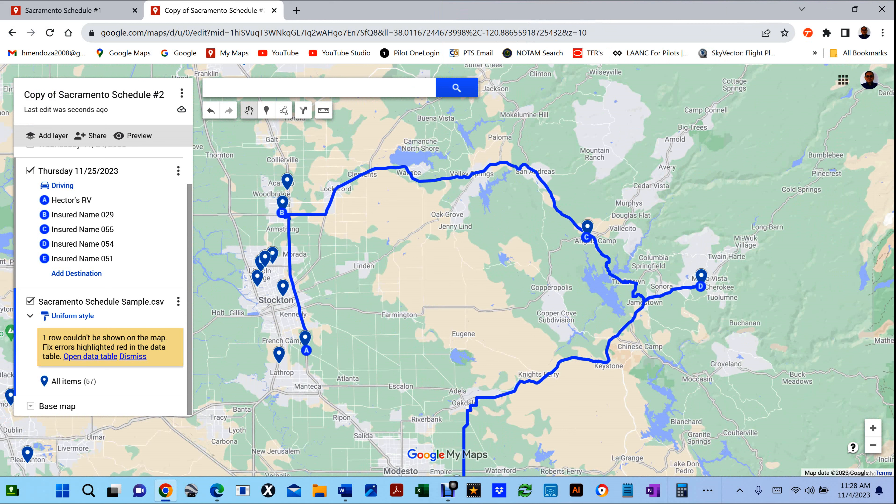
pyautogui.click(30, 171)
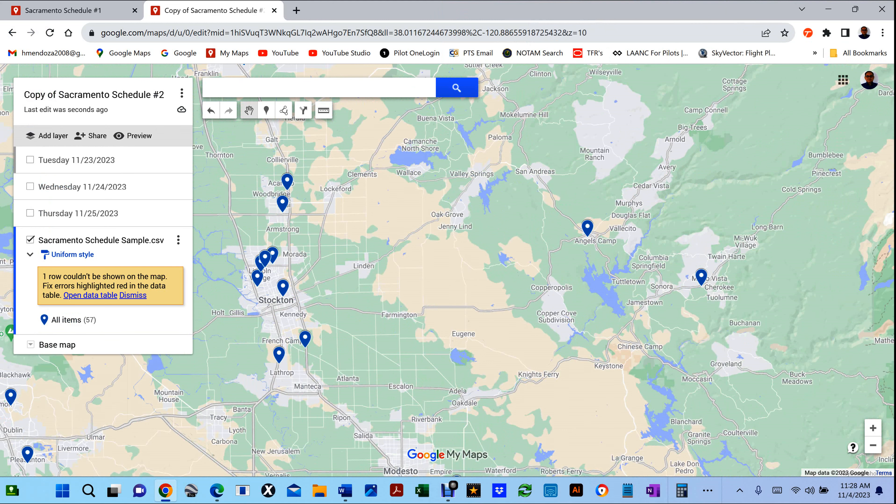
# - Display the Tuesday 11/23/2023 route layer, look over its stops among the claim markers and hide it again
pyautogui.click(30, 159)
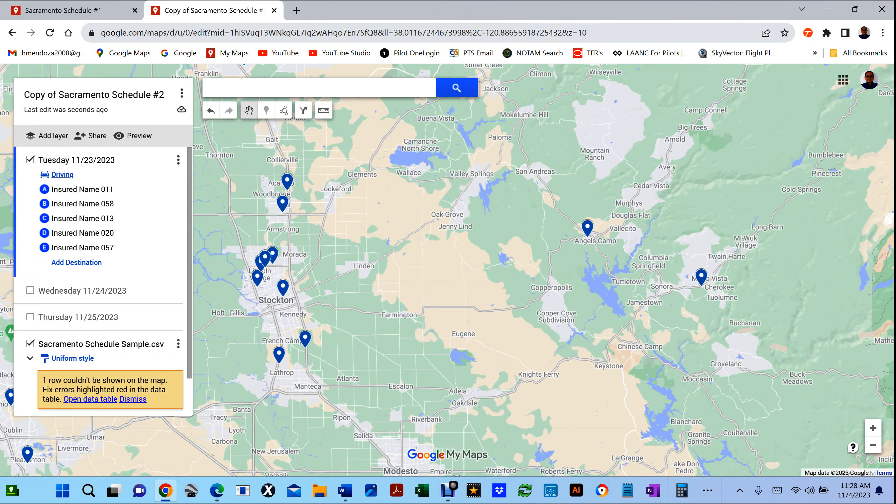
pyautogui.click(77, 160)
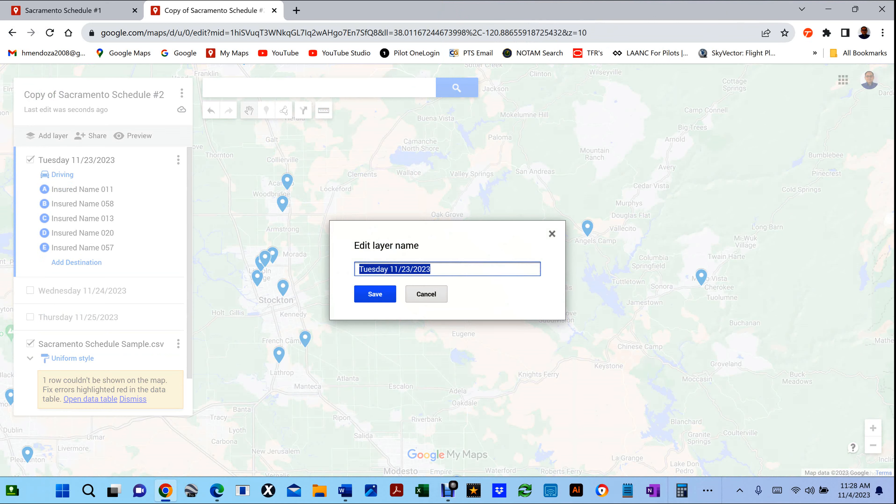
pyautogui.click(426, 294)
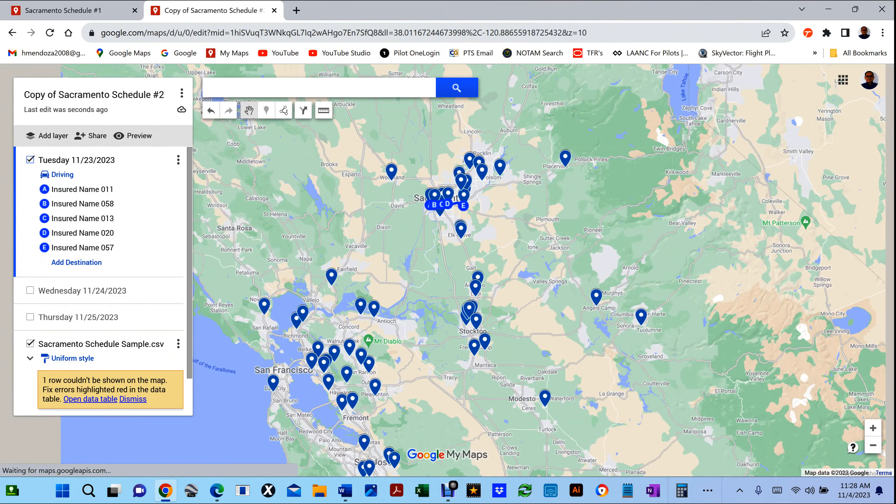
pyautogui.scroll(3, 436, 440)
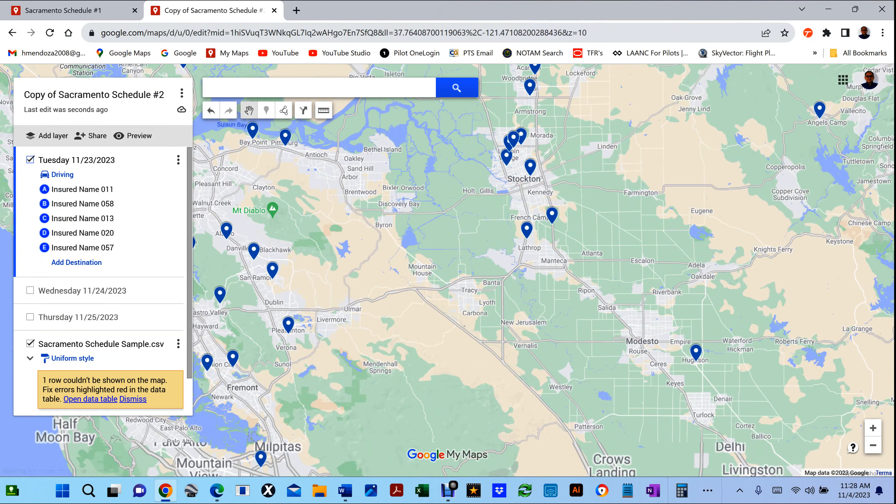
pyautogui.click(30, 160)
# - Show the Wednesday 11/24/2023 route layer and examine its path from the RV around Stockton and Lodi
pyautogui.click(30, 186)
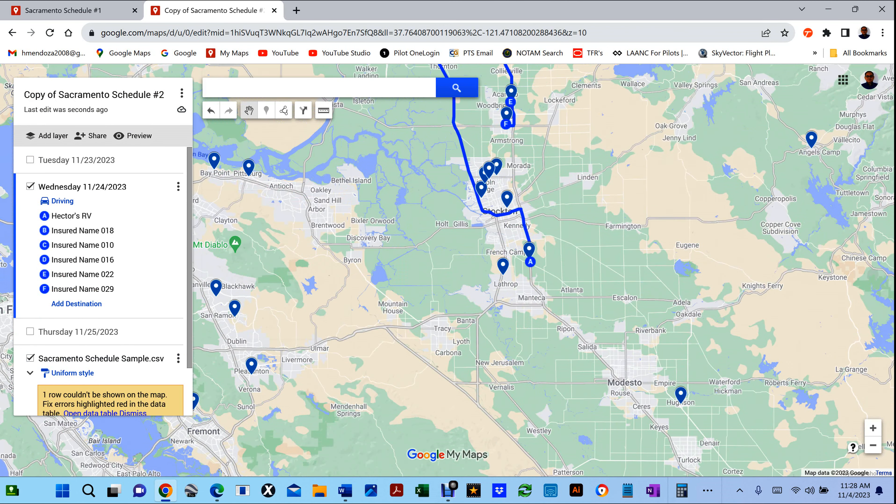
pyautogui.moveTo(447, 183); pyautogui.dragTo(410, 358)
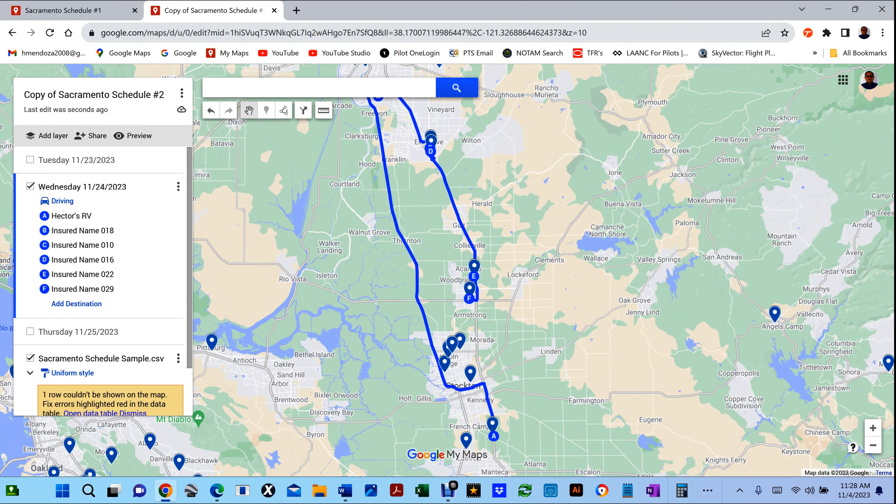
pyautogui.scroll(2, 530, 401)
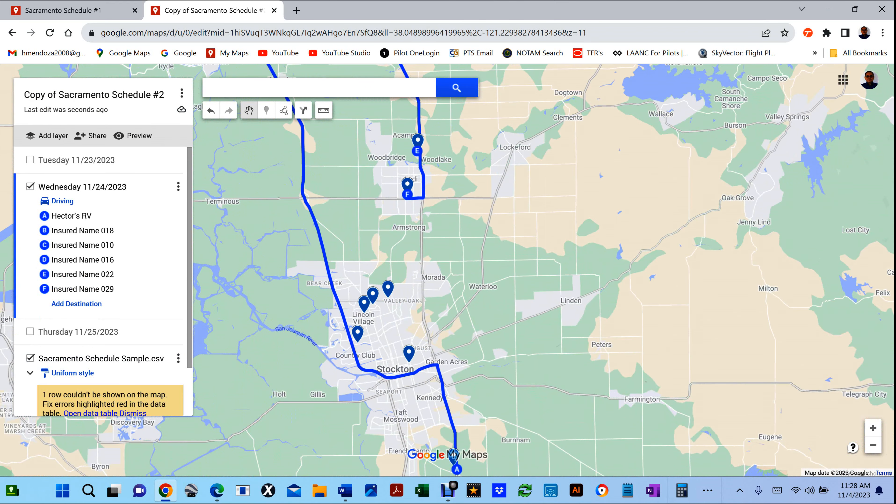
pyautogui.moveTo(530, 401); pyautogui.dragTo(526, 300)
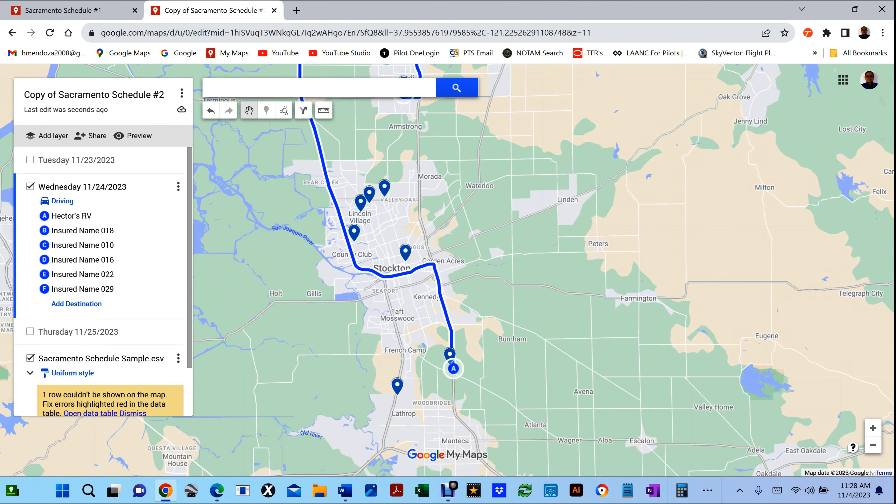
# - Move stop B of the Wednesday 11/24/2023 route off Insured Name 018 to a nearby Sacramento address
pyautogui.click(83, 230)
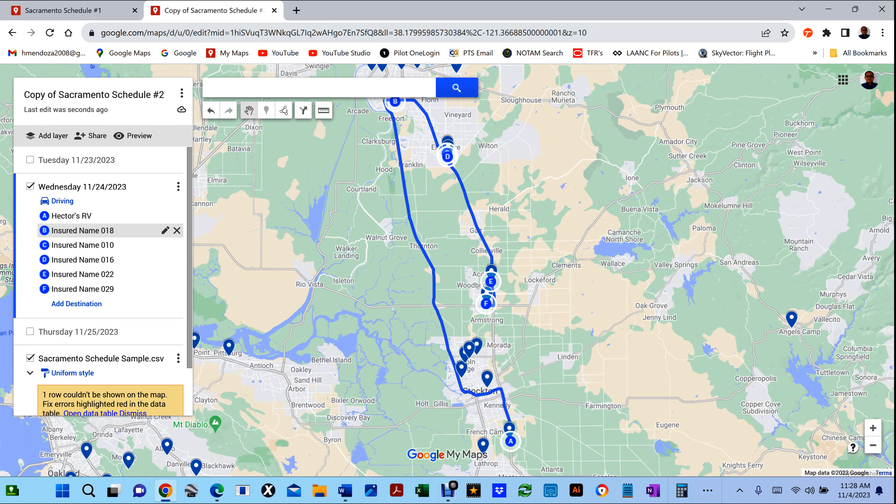
pyautogui.moveTo(395, 123); pyautogui.dragTo(402, 293)
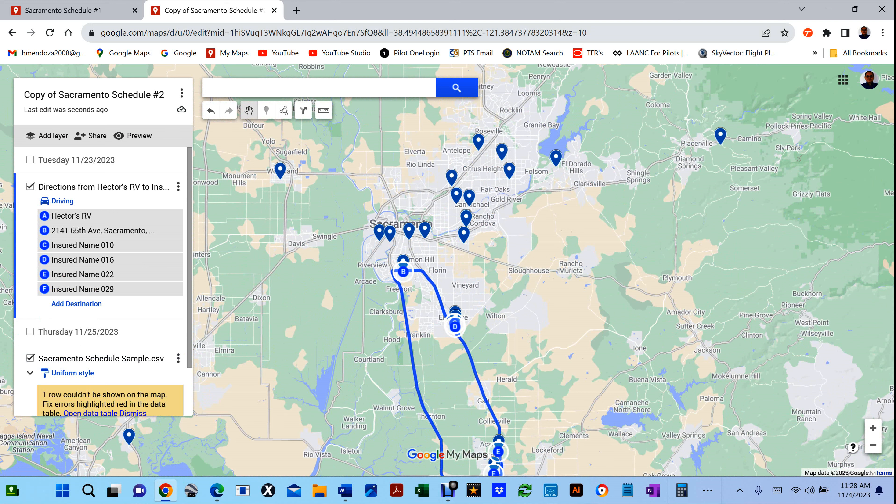
pyautogui.moveTo(106, 230)
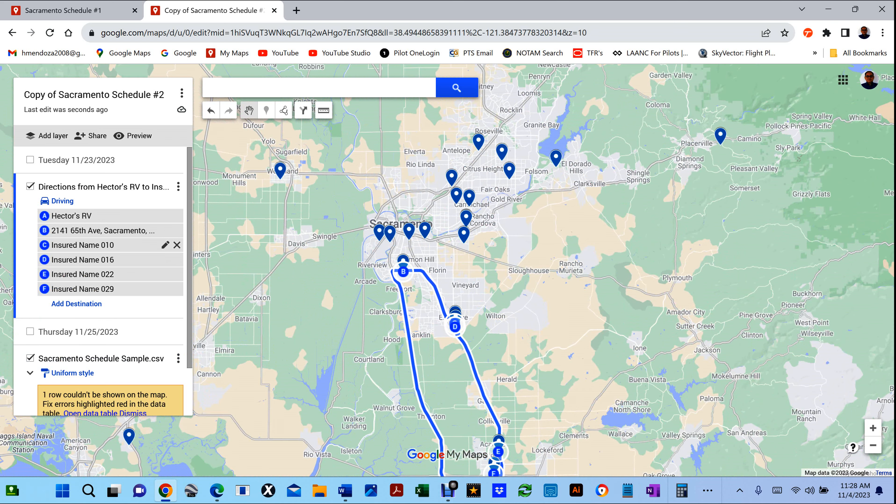
pyautogui.click(99, 245)
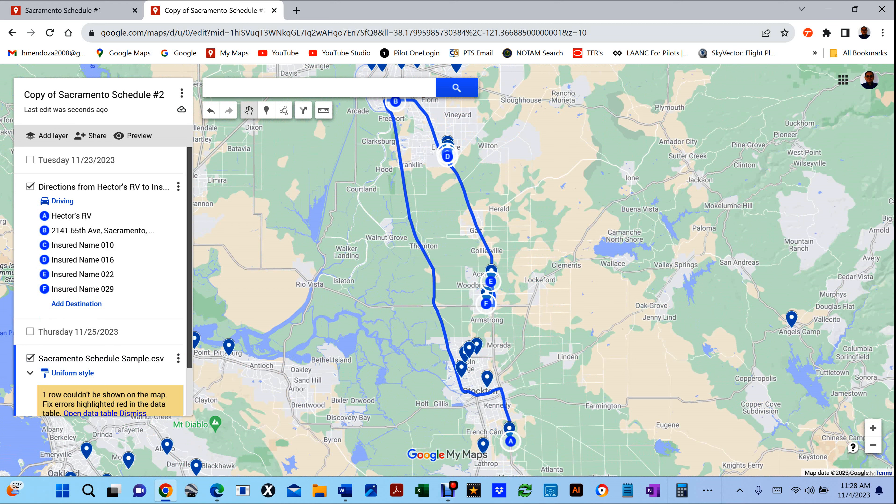
# - Search the data table of the Sacramento Schedule Sample.csv layer for 010 and close the table
pyautogui.scroll(-2, 99, 283)
pyautogui.click(179, 301)
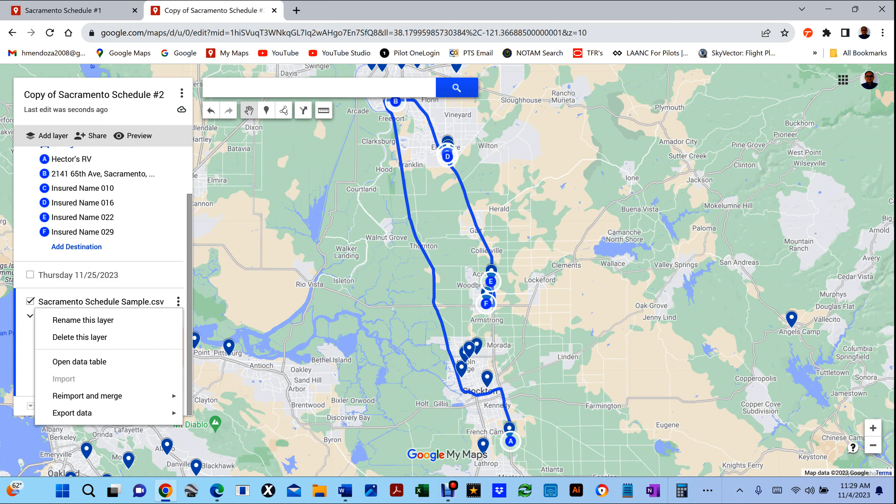
pyautogui.click(79, 361)
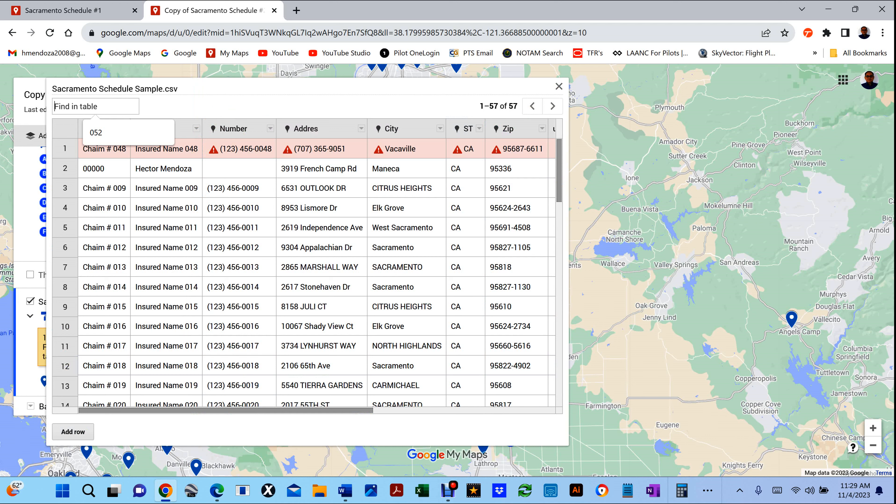
pyautogui.write('010')
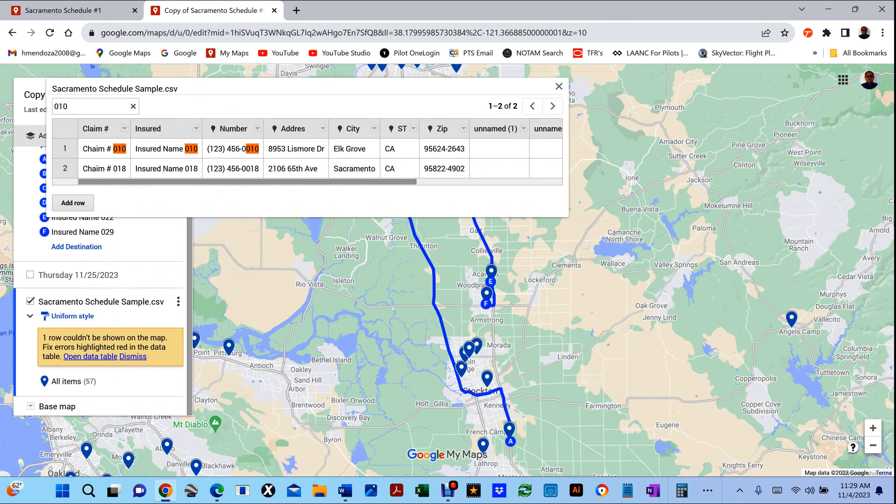
pyautogui.press('Escape')
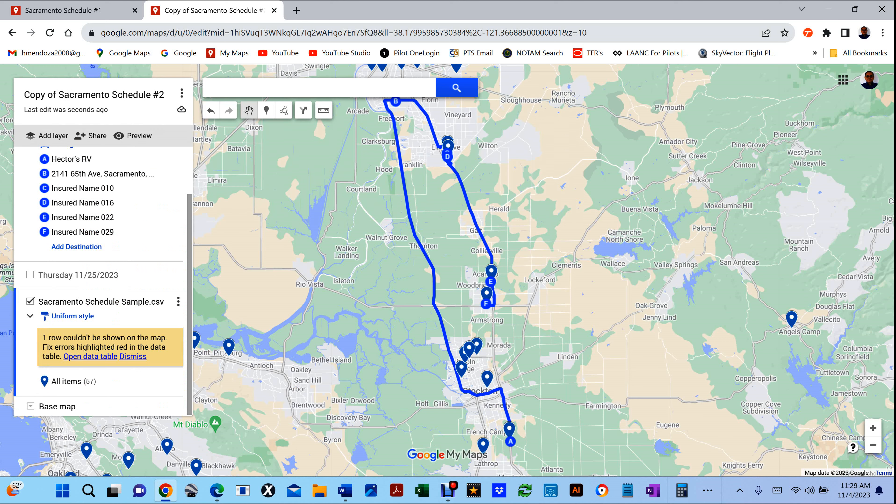
# - Switch to the Sacramento Schedule #1 map and delete its Sacramento Schedule Sample.csv layer
pyautogui.hotkey('ctrl', '1')
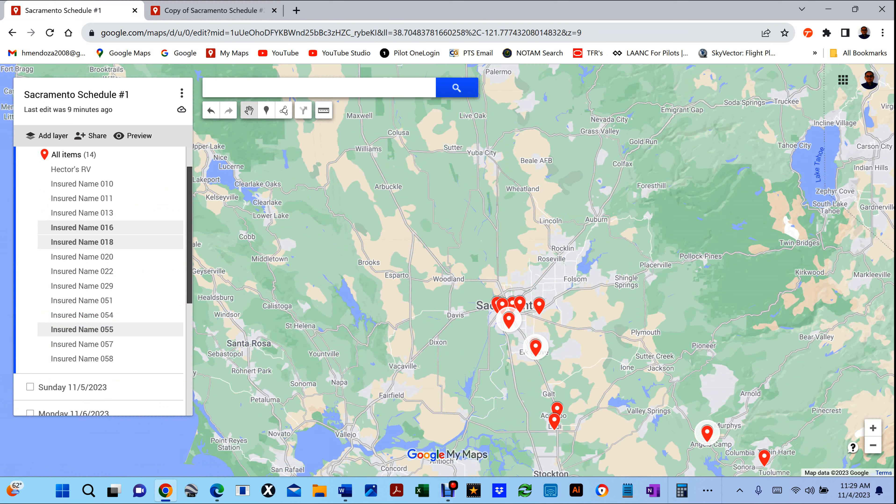
pyautogui.scroll(-5, 103, 282)
pyautogui.scroll(8, 103, 282)
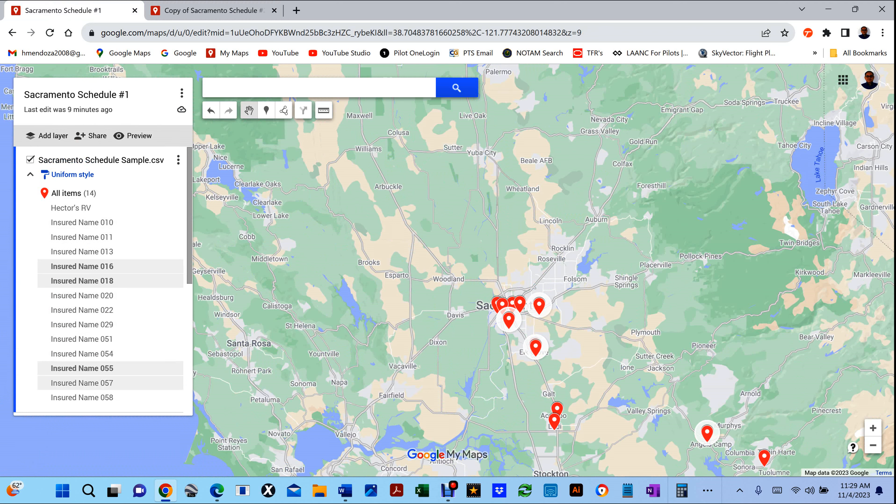
pyautogui.click(179, 160)
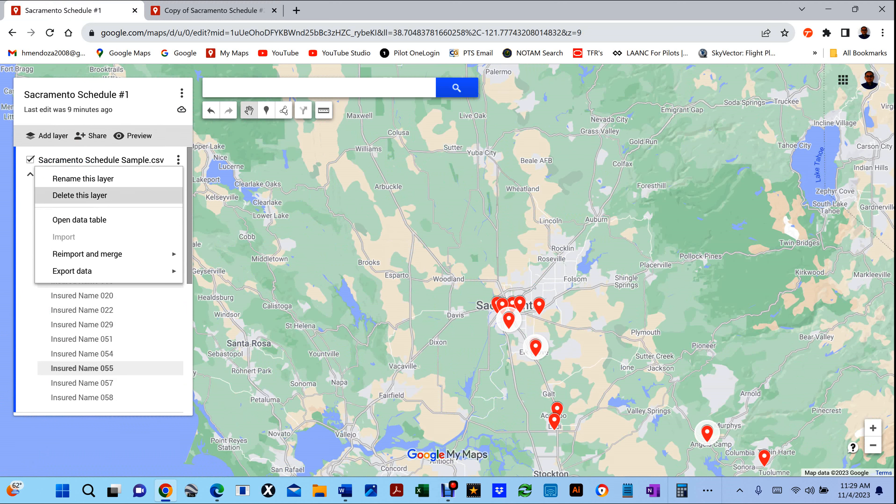
pyautogui.click(80, 195)
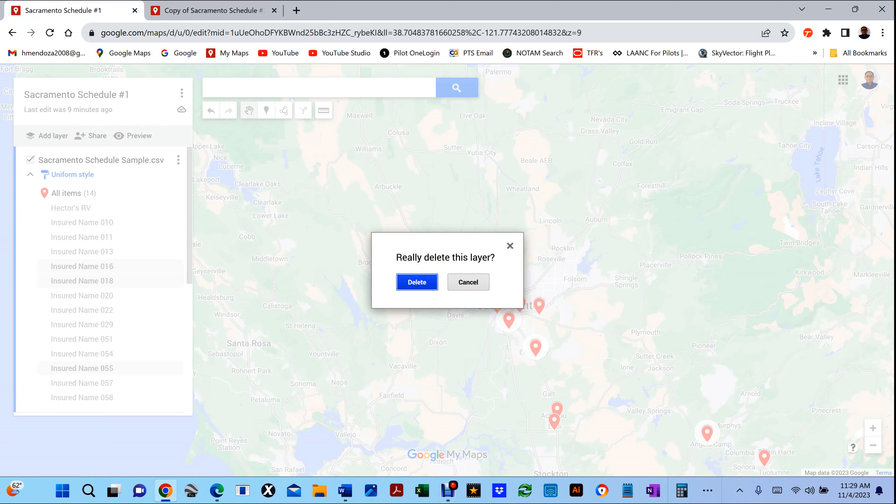
pyautogui.click(417, 282)
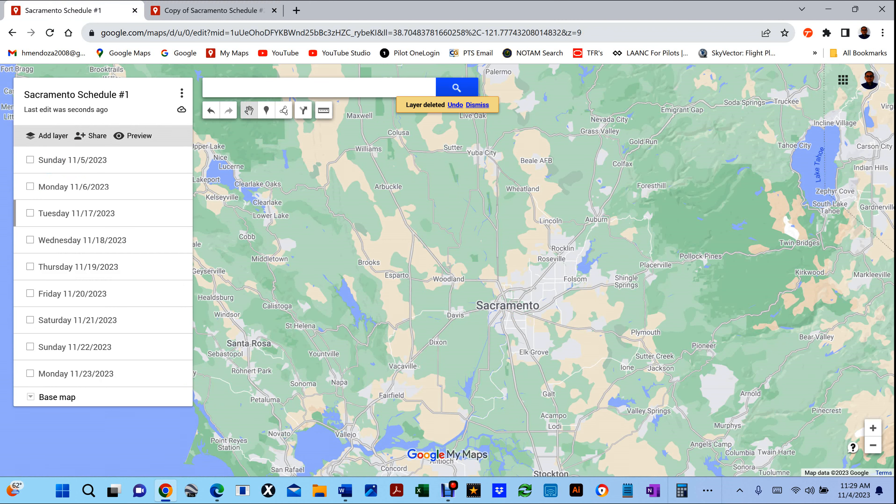
# - Add a layer to the map, fit the browser beside the desktop and import the Sacramento Schedule CSV file
pyautogui.click(53, 136)
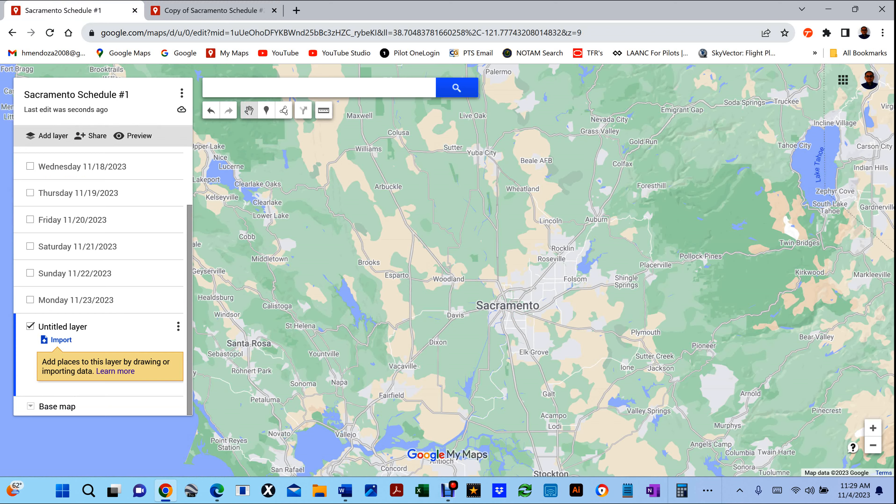
pyautogui.press('super+Right')
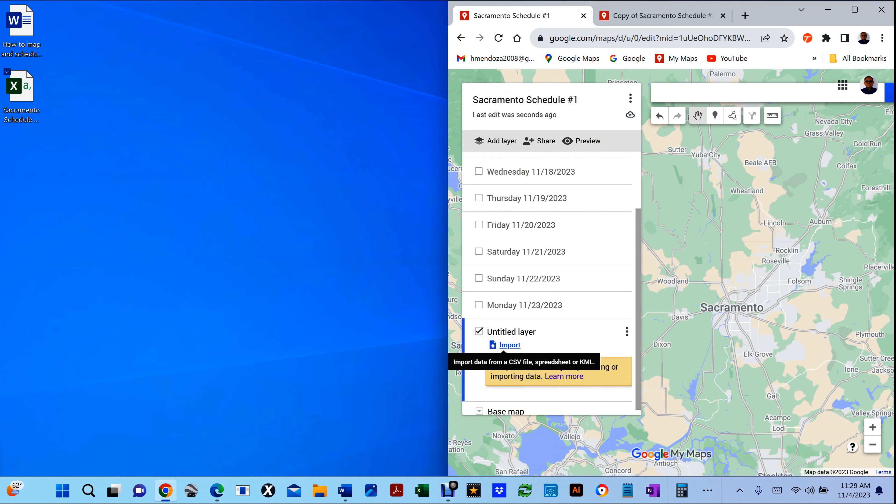
pyautogui.click(510, 345)
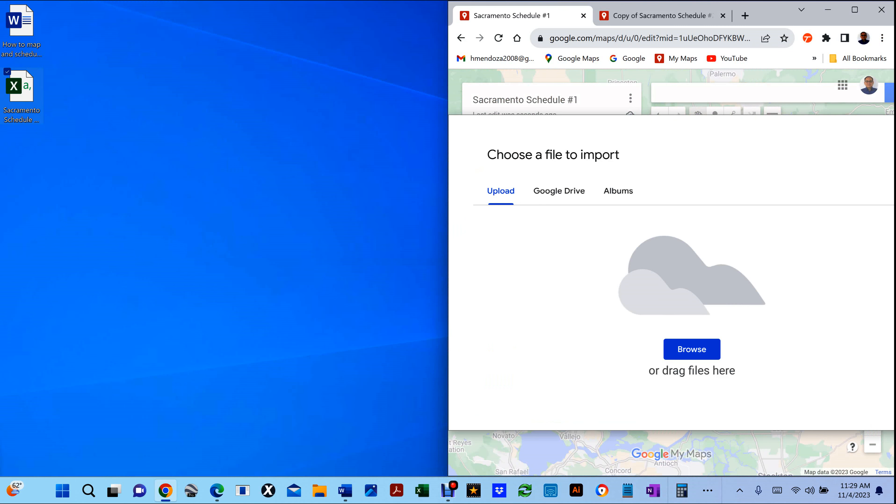
pyautogui.moveTo(19, 88); pyautogui.dragTo(734, 244)
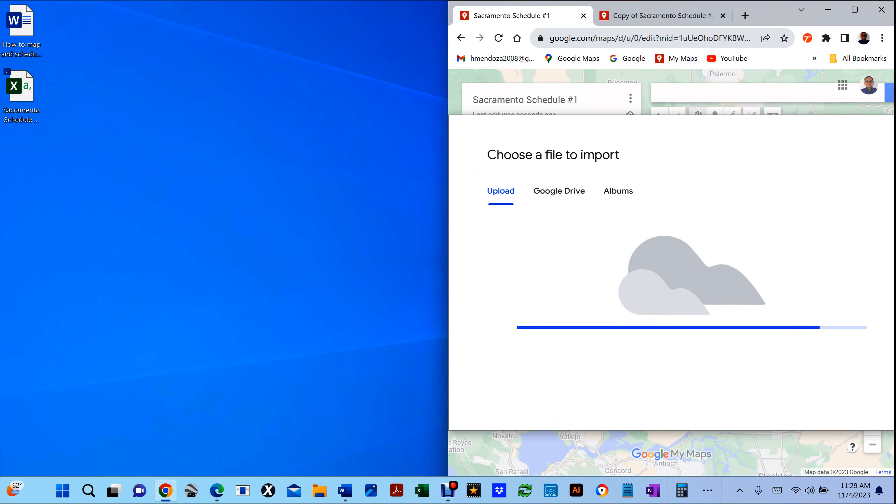
# - Position the imported placemarks by Number, Addres, City, ST and Zip, and title the markers by Insured
pyautogui.click(603, 271)
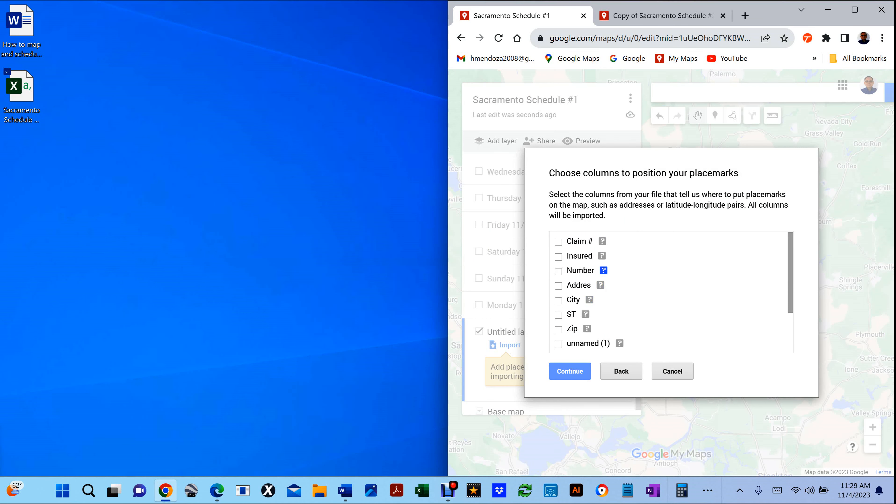
pyautogui.click(600, 285)
pyautogui.click(589, 300)
pyautogui.click(585, 314)
pyautogui.click(587, 329)
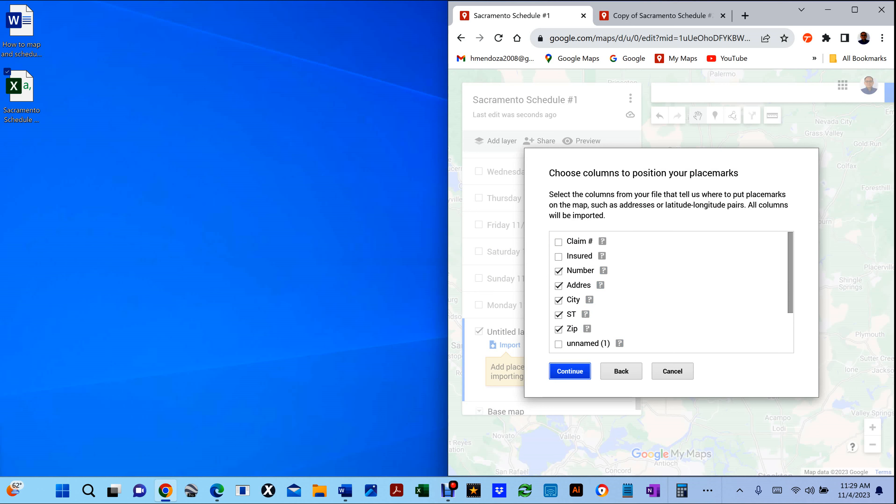
pyautogui.click(570, 371)
pyautogui.click(579, 250)
pyautogui.click(569, 365)
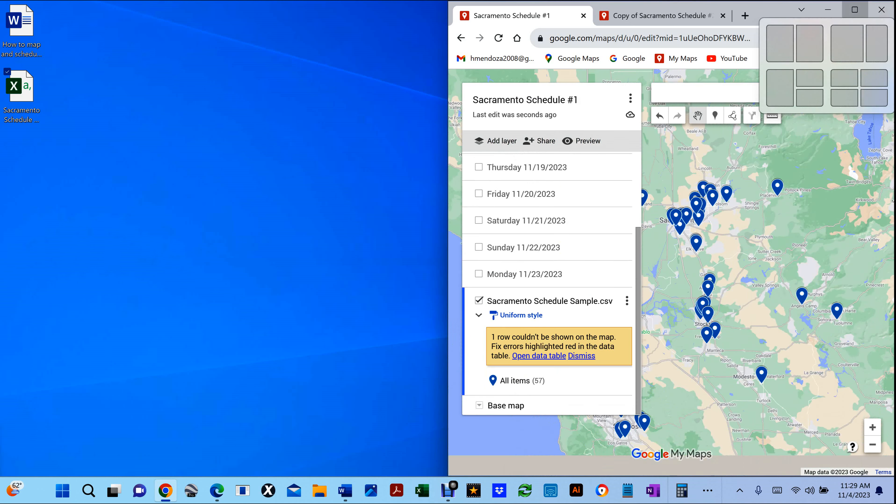
# - Maximize the browser, show the Sunday 11/22/2023 route layer and examine its stops against the claim markers
pyautogui.click(855, 10)
pyautogui.click(30, 247)
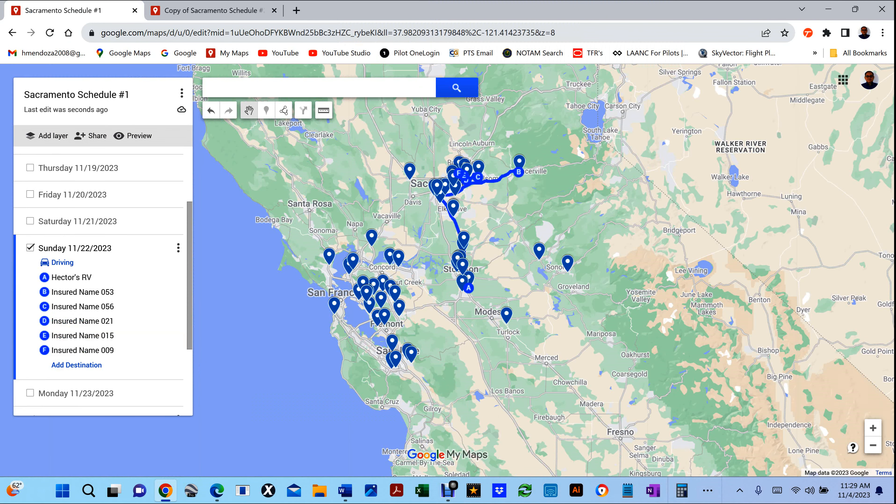
pyautogui.scroll(2, 516, 205)
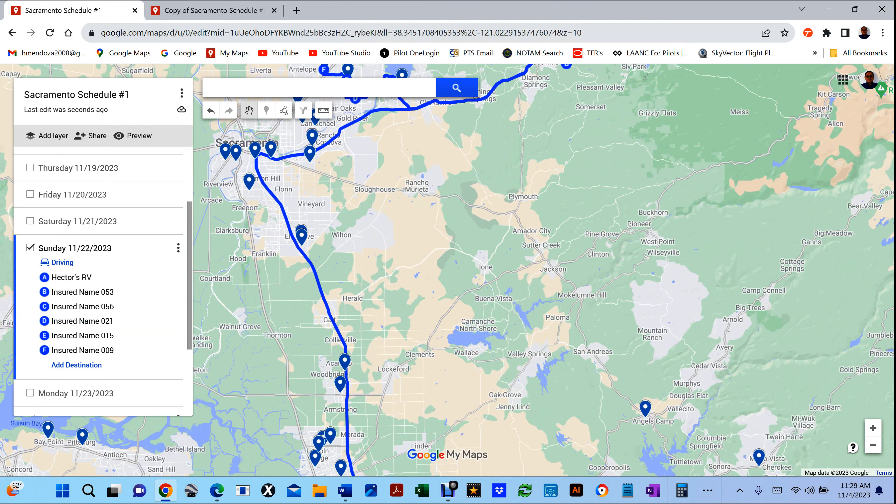
pyautogui.moveTo(515, 205); pyautogui.dragTo(578, 370)
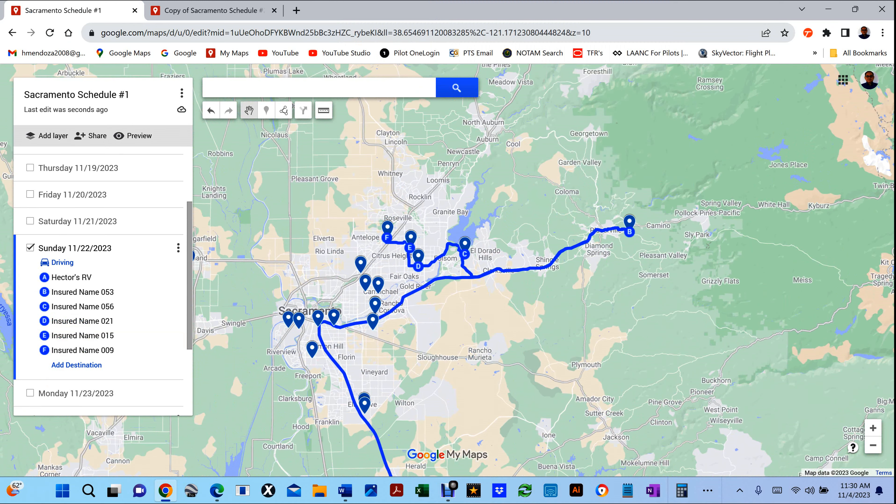
pyautogui.moveTo(495, 283); pyautogui.dragTo(522, 178)
pyautogui.scroll(-1, 529, 276)
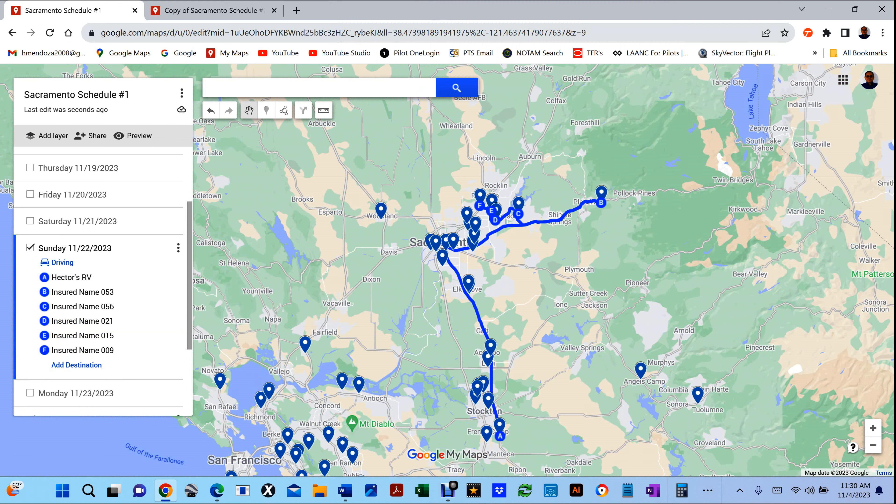
pyautogui.moveTo(551, 262); pyautogui.dragTo(553, 225)
pyautogui.scroll(-3, 106, 292)
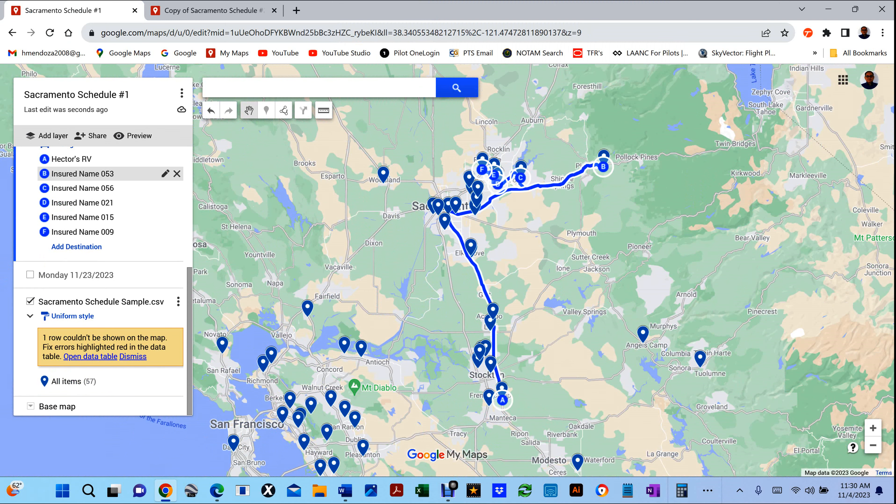
# - Hide the Sacramento Schedule Sample.csv layer and examine the Sunday 11/22/2023 route on its own
pyautogui.click(30, 301)
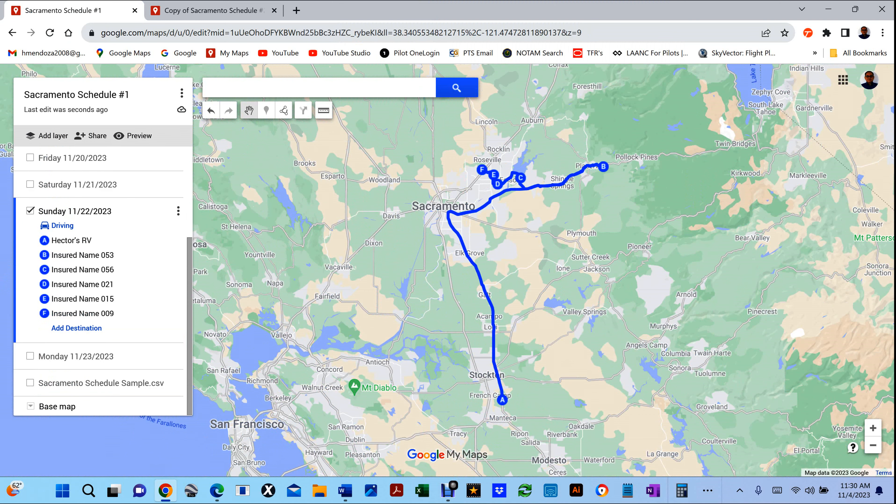
pyautogui.scroll(3, 549, 237)
pyautogui.moveTo(555, 225); pyautogui.dragTo(621, 463)
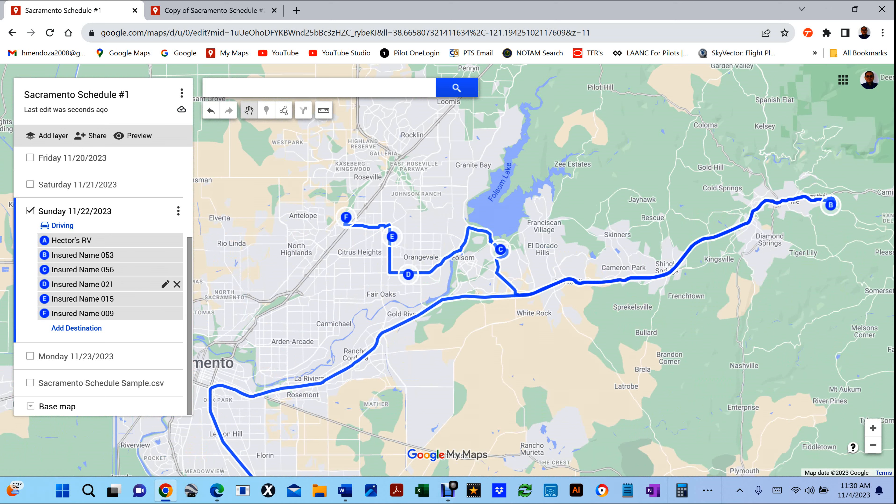
pyautogui.scroll(-2, 603, 312)
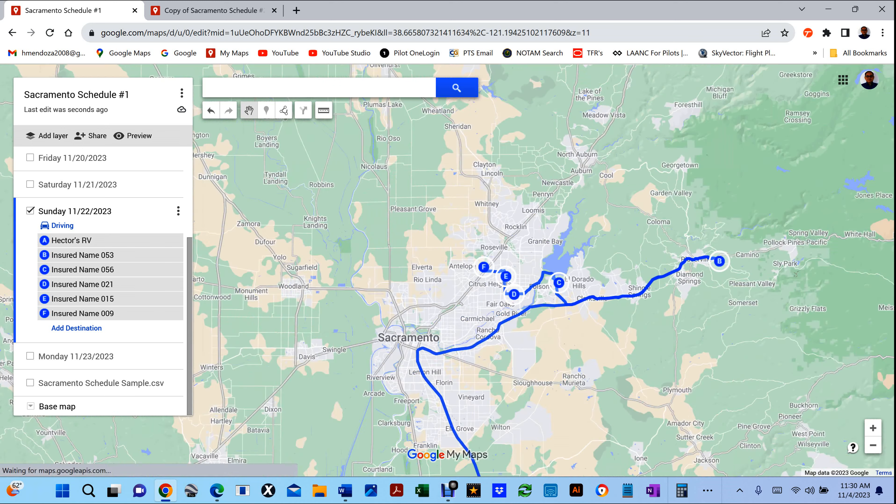
pyautogui.moveTo(603, 313); pyautogui.dragTo(492, 162)
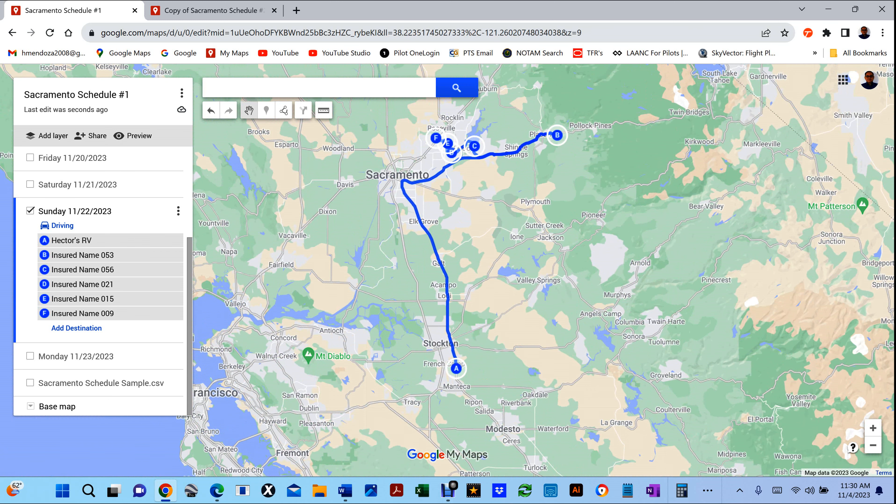